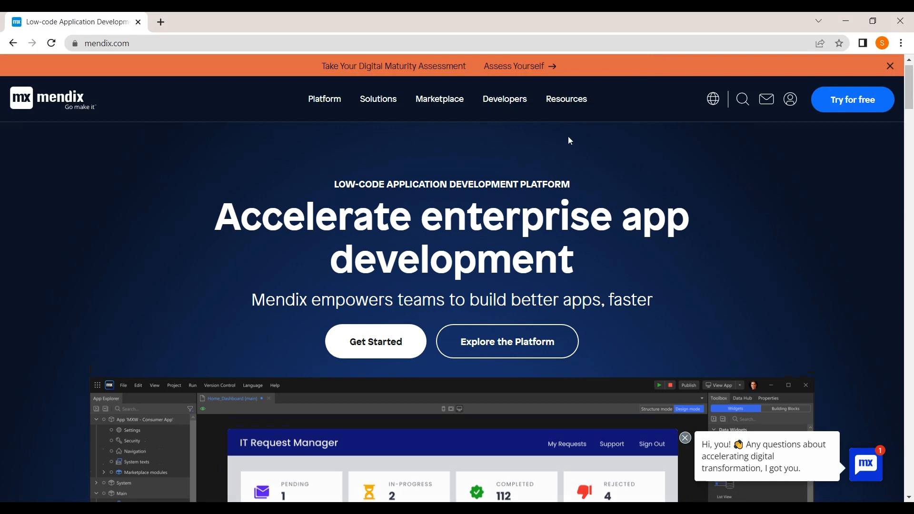
Step: From the mendix.com homepage, use Get Started to open the Become a Maker sign-up form in a new tab
left_click(132, 44)
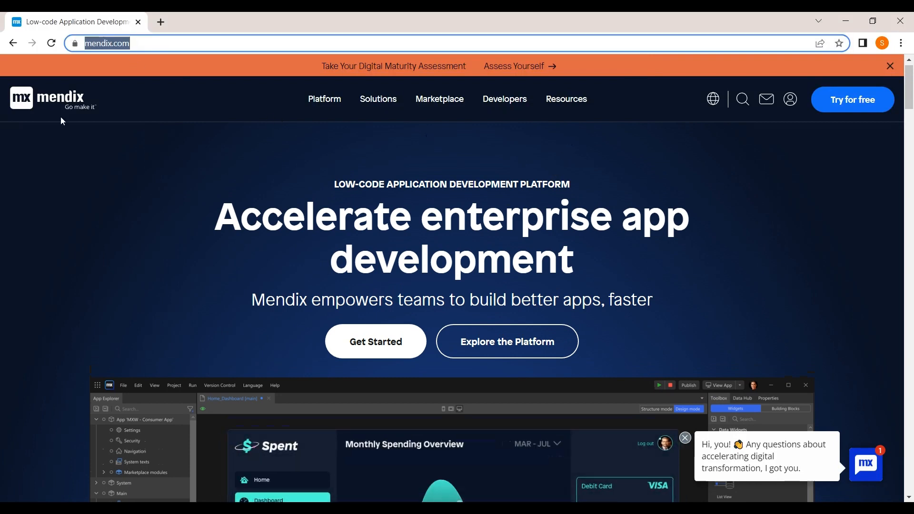
scroll(386, 268, "down", 1)
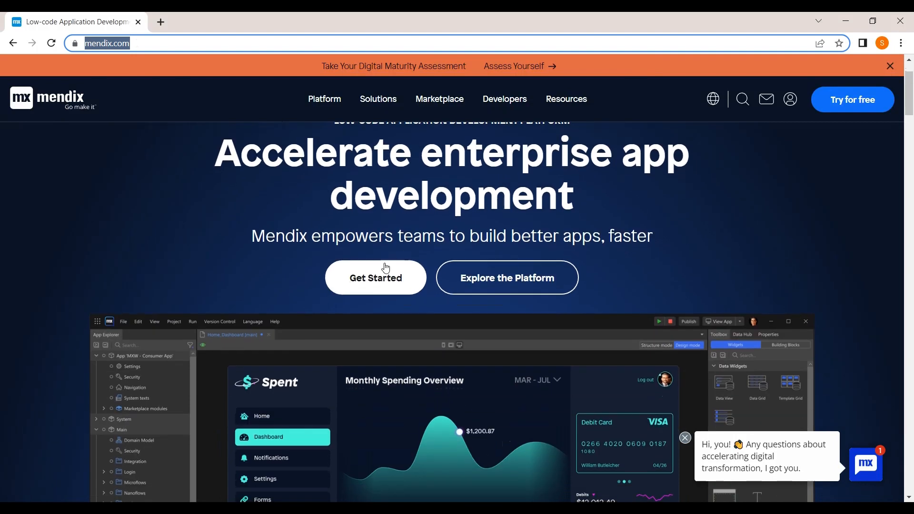
left_click(385, 270)
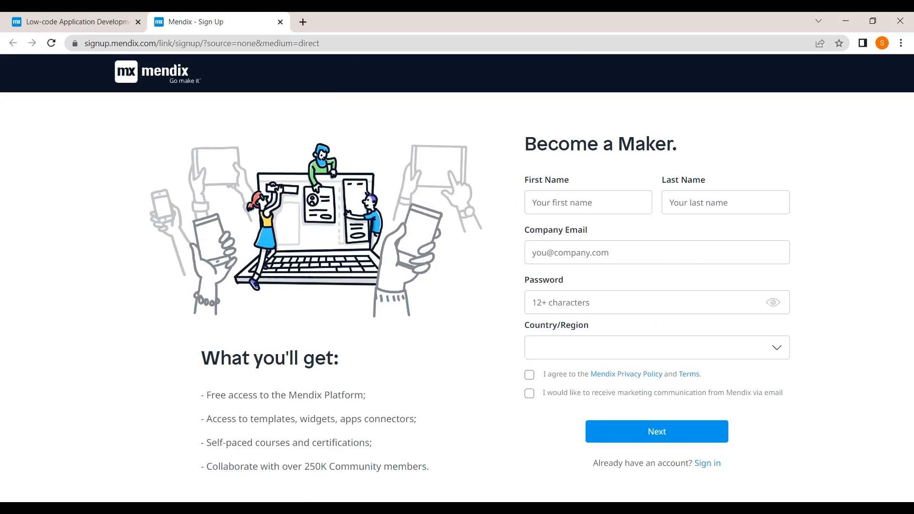
Step: Enter the first name in the sign-up form and move through the last name, email and password fields
left_click(588, 202)
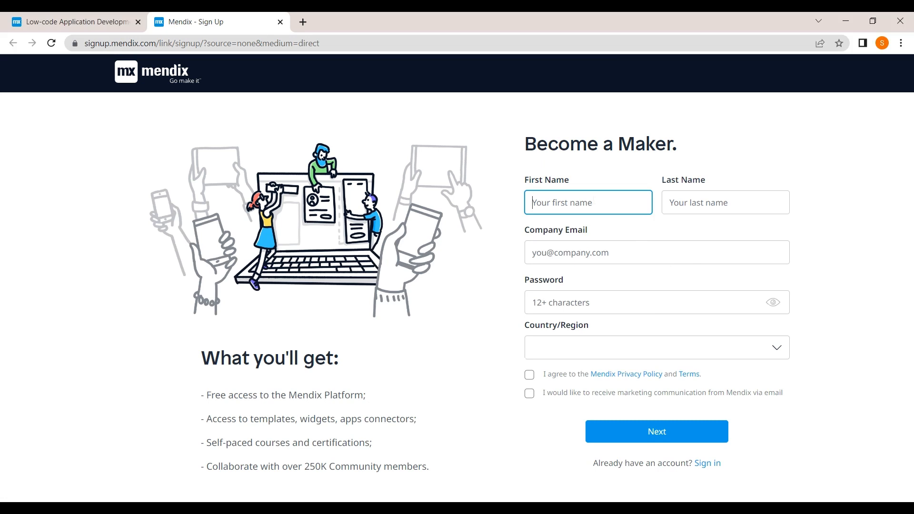
type("Admin")
key("Tab")
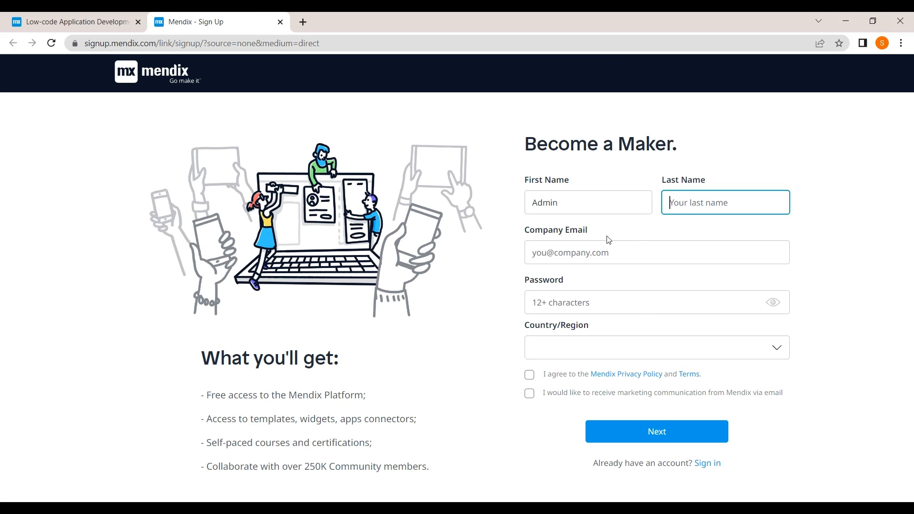
key("Tab")
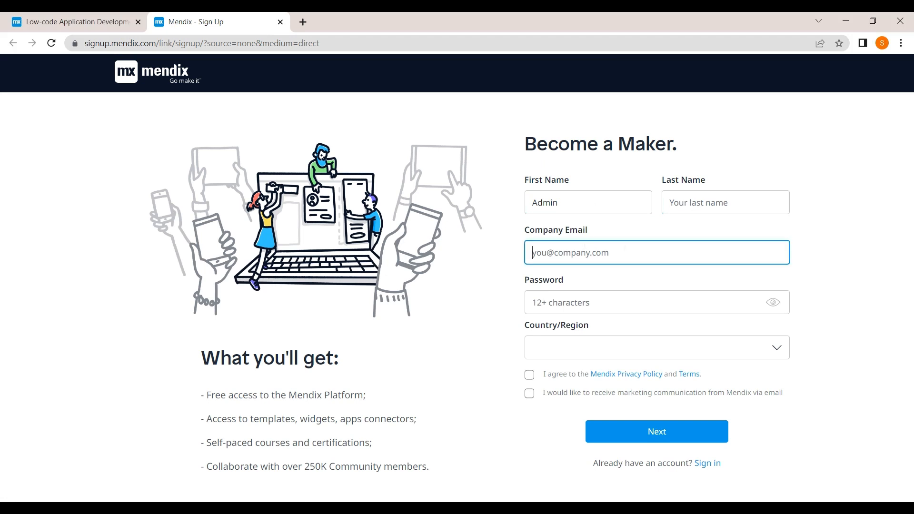
key("Tab")
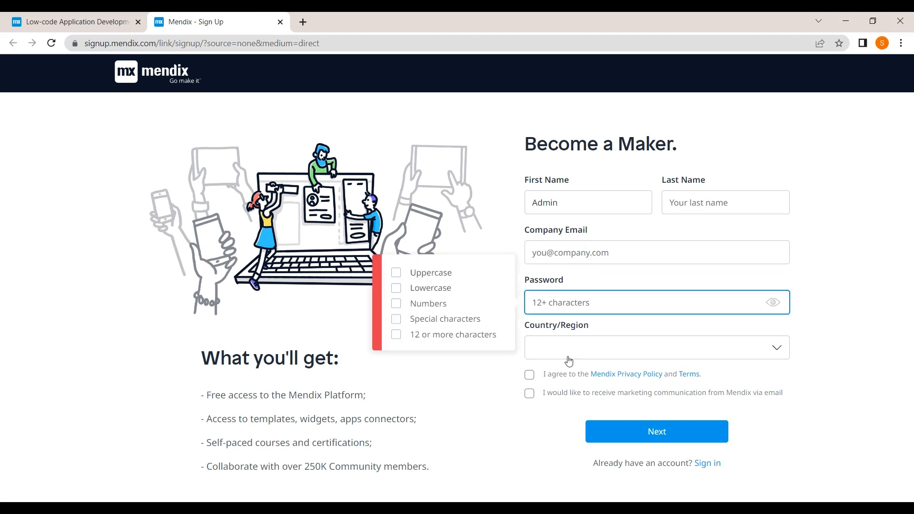
Step: Opt in to Mendix marketing emails and accept the Privacy Policy and Terms
left_click(554, 352)
left_click(529, 374)
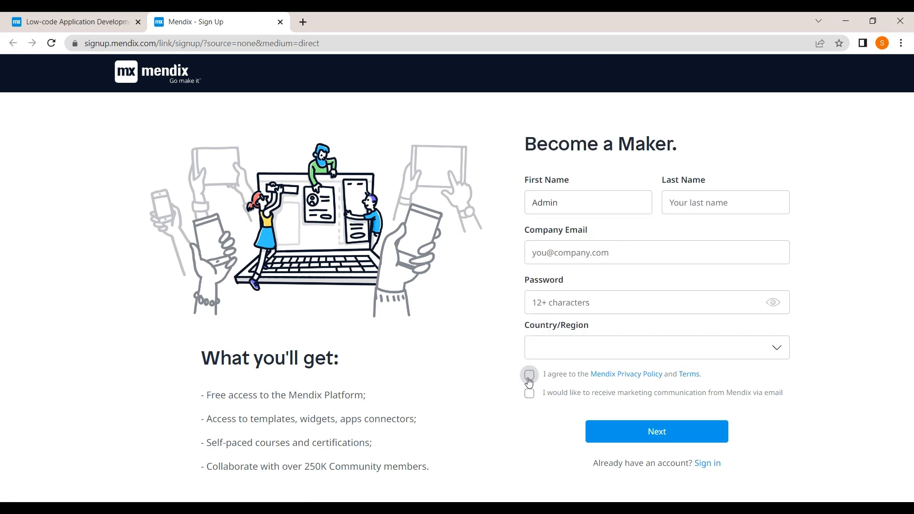
left_click(529, 394)
left_click(530, 375)
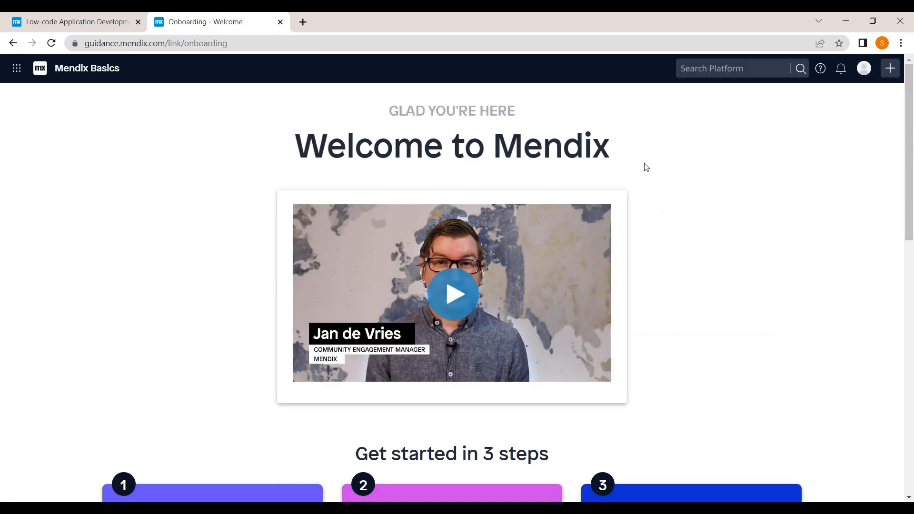
Step: Create a new app and select and confirm the Tasks & Planning template
left_click(891, 76)
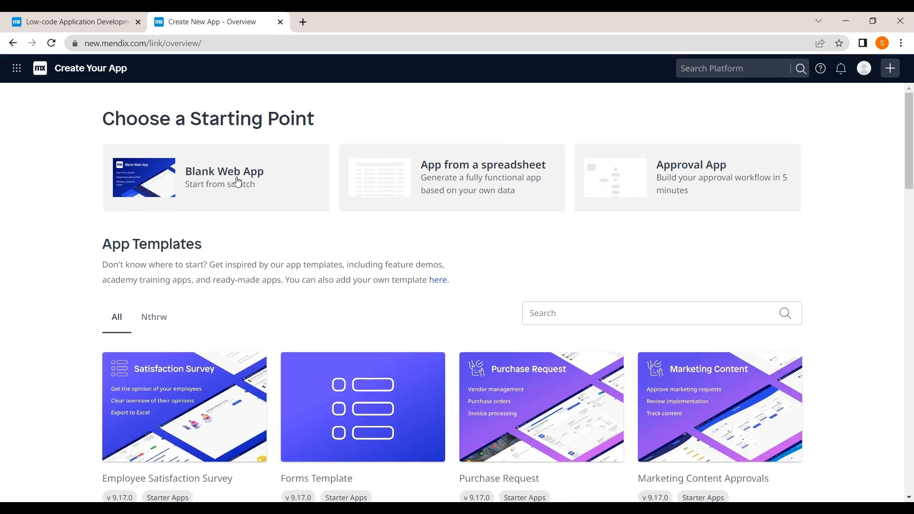
scroll(413, 389, "down", 2)
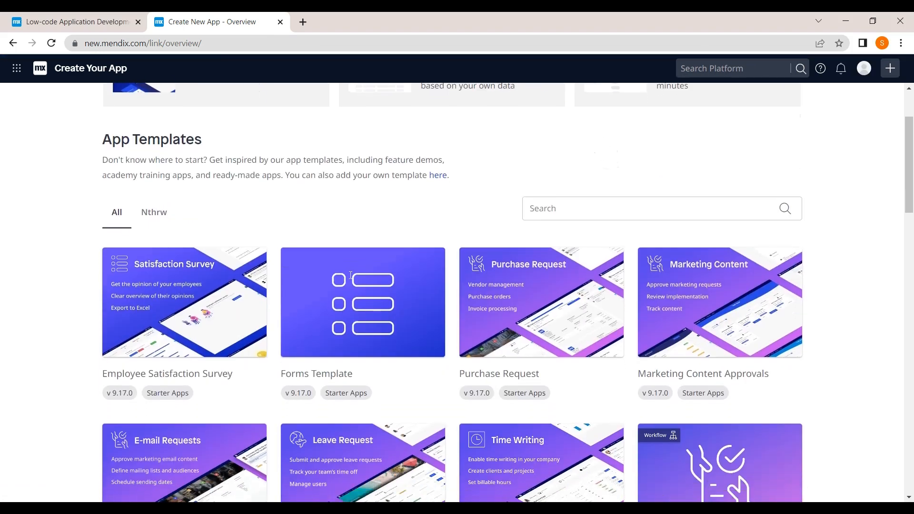
scroll(414, 401, "down", 5)
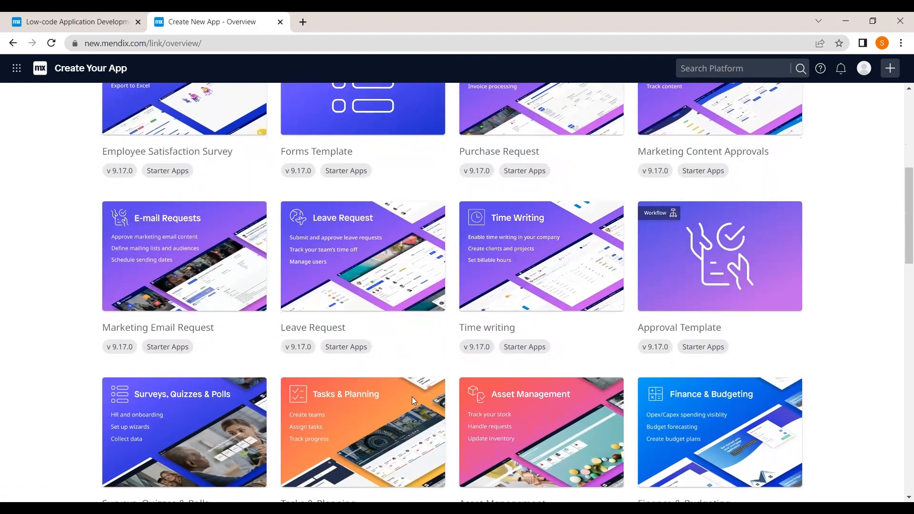
mouse_move(410, 402)
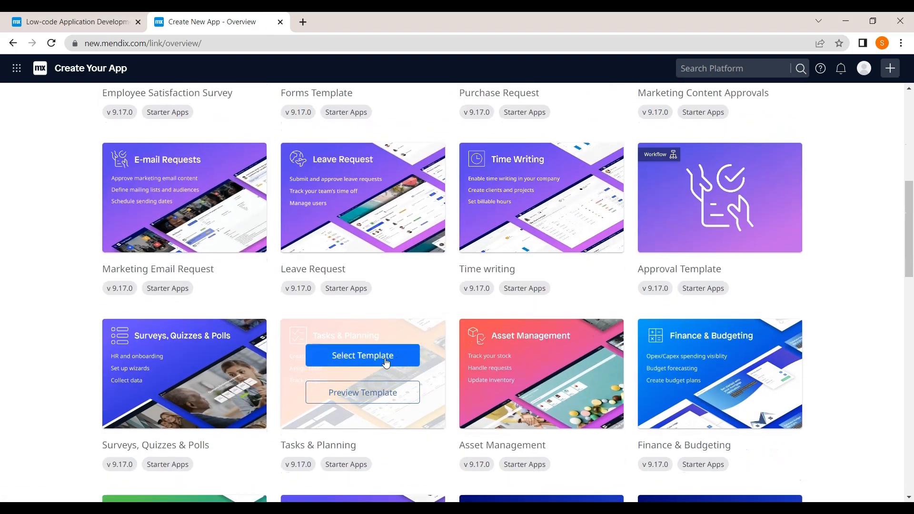
left_click(386, 363)
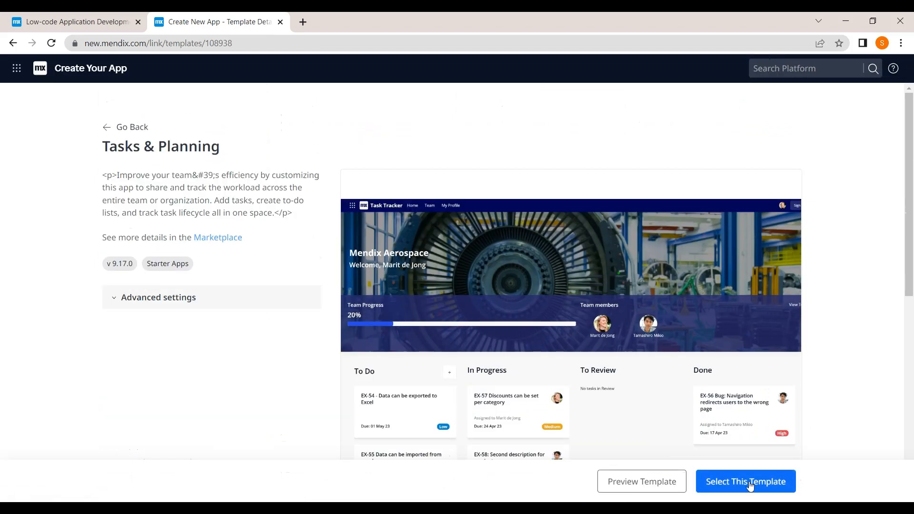
left_click(752, 483)
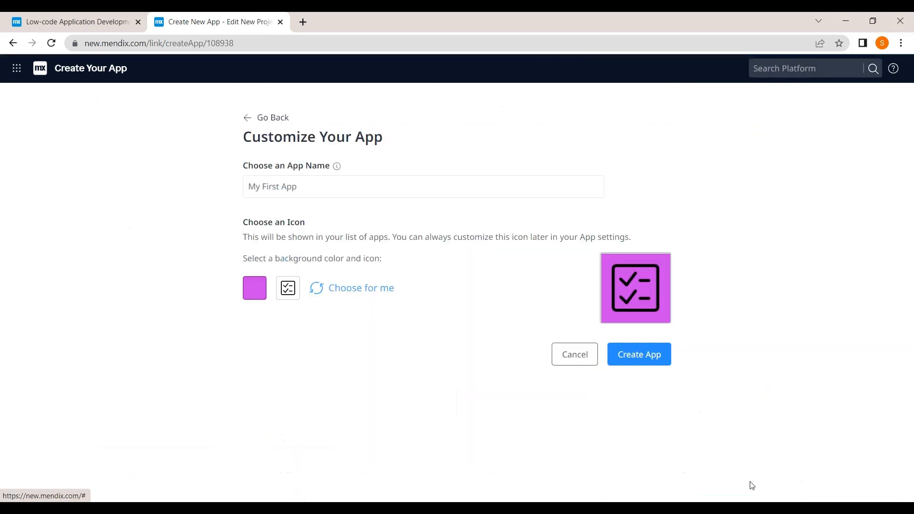
Step: Create the app 'My app' with a calendar icon on a black background
left_click(370, 190)
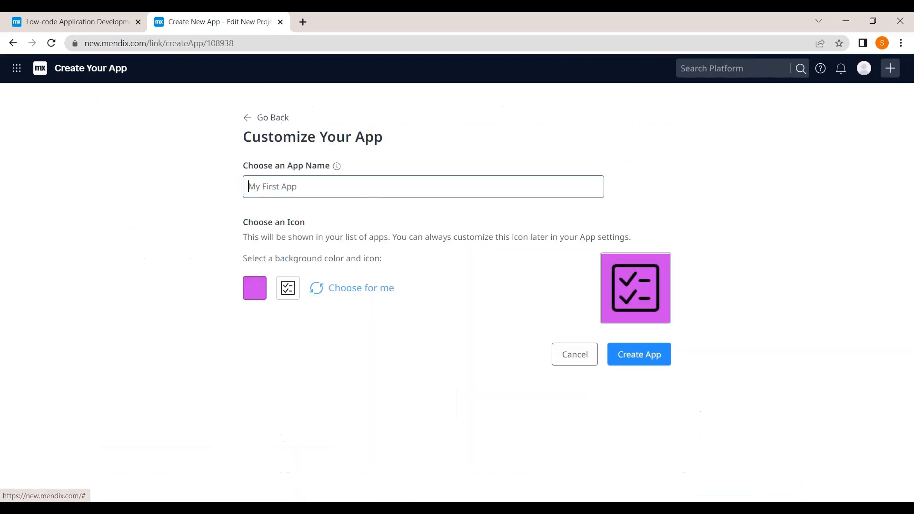
type("My app")
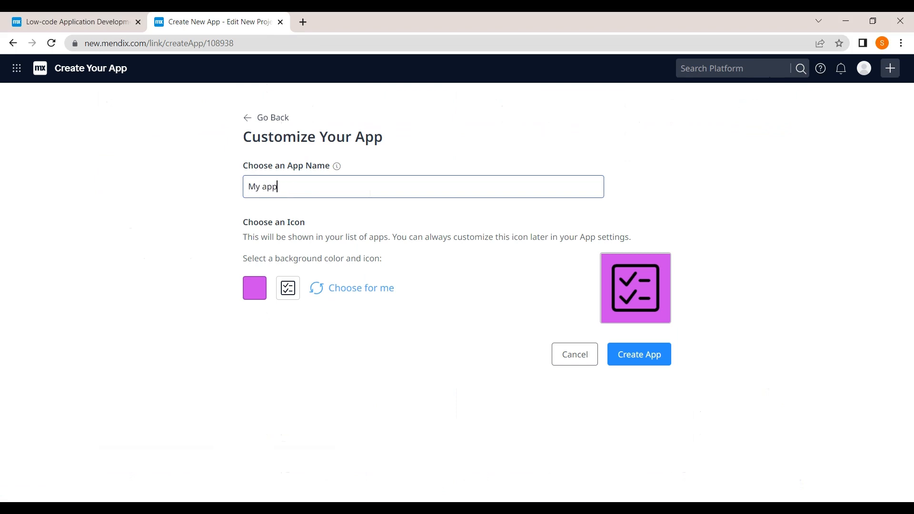
left_click(292, 293)
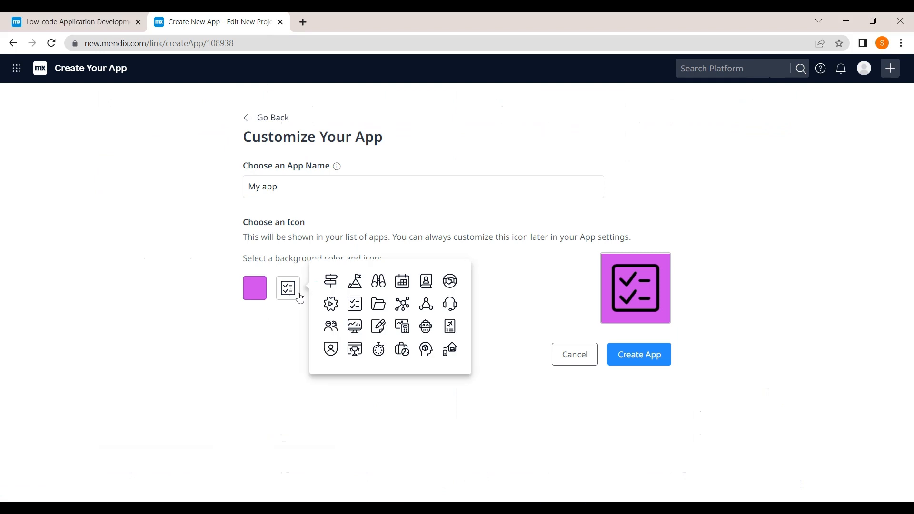
left_click(403, 282)
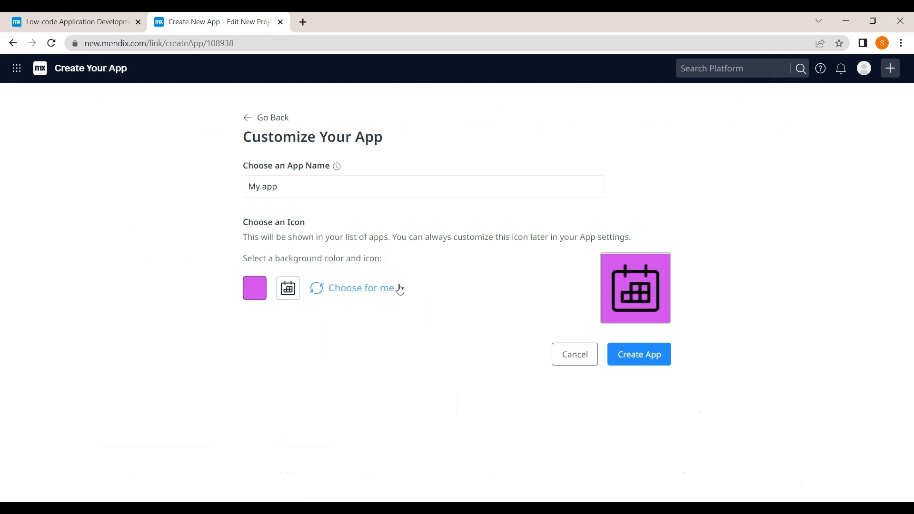
left_click(255, 297)
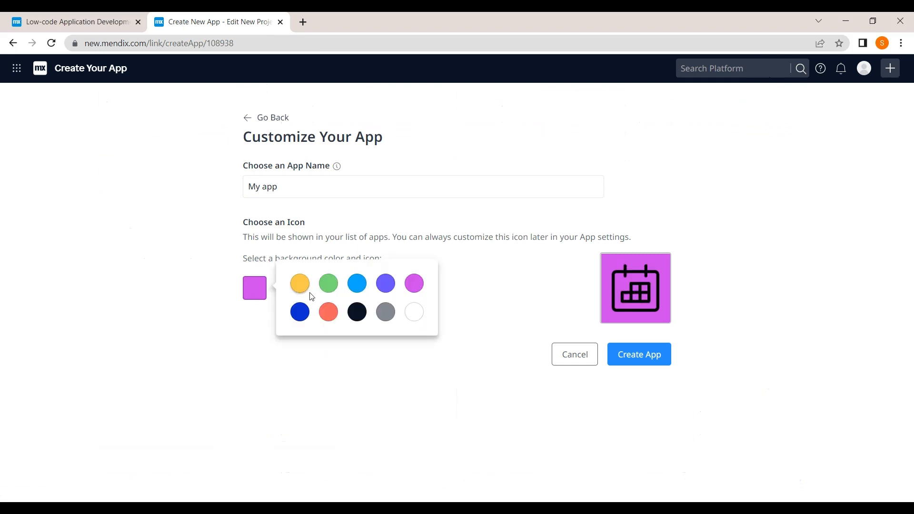
left_click(357, 312)
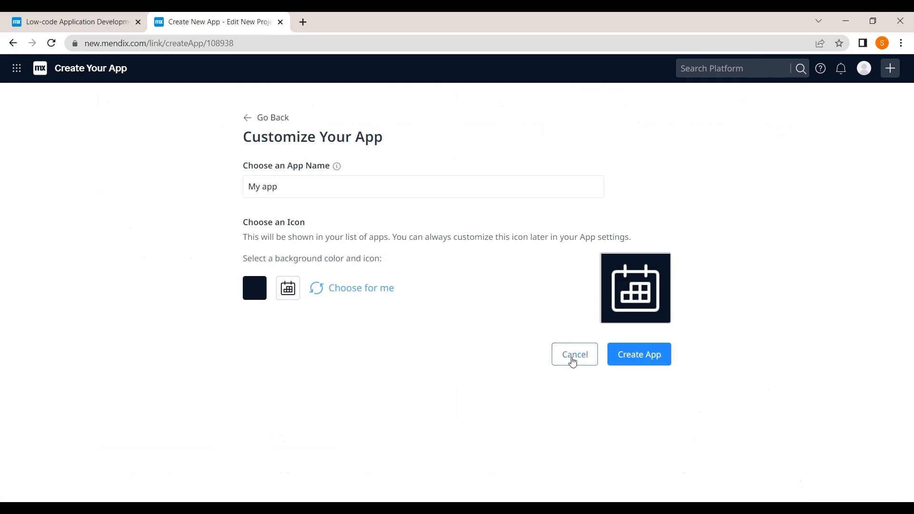
left_click(636, 359)
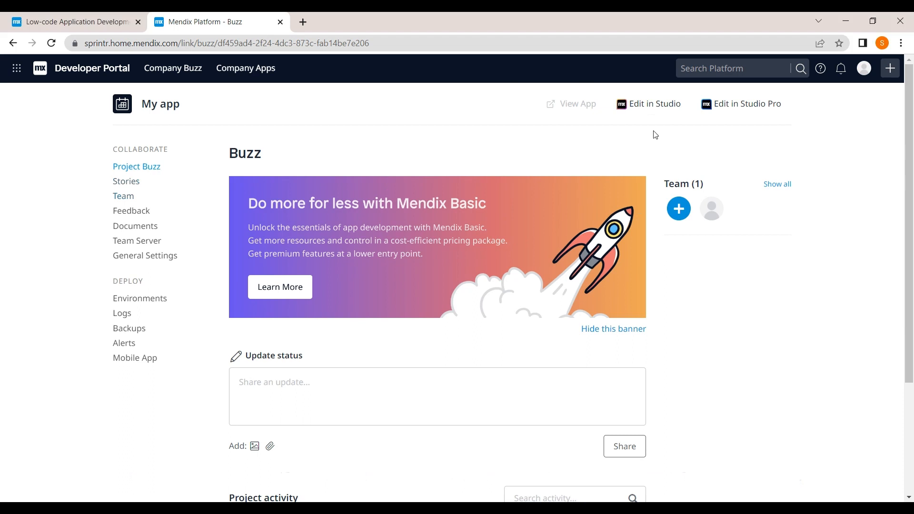
Step: Open My app in Studio, then go to the Mendix Studio Pro 9.17.0 Marketplace page
left_click(654, 111)
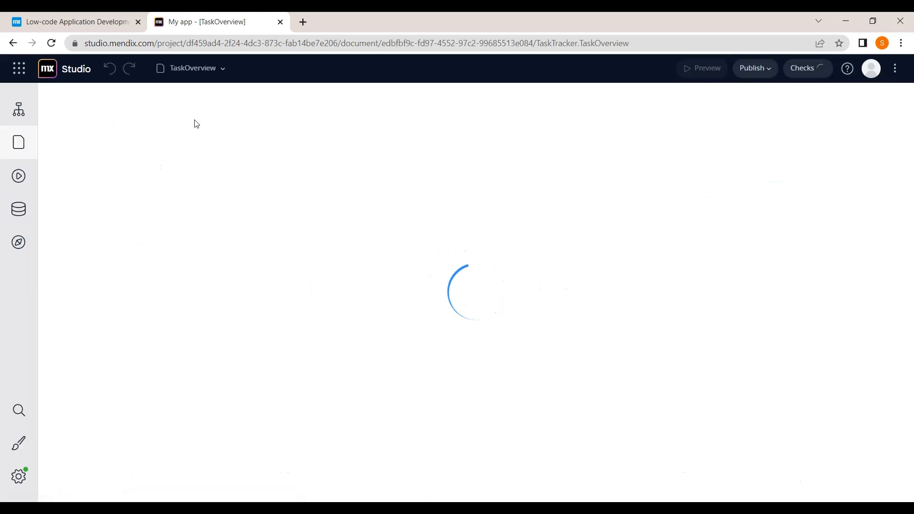
left_click(20, 73)
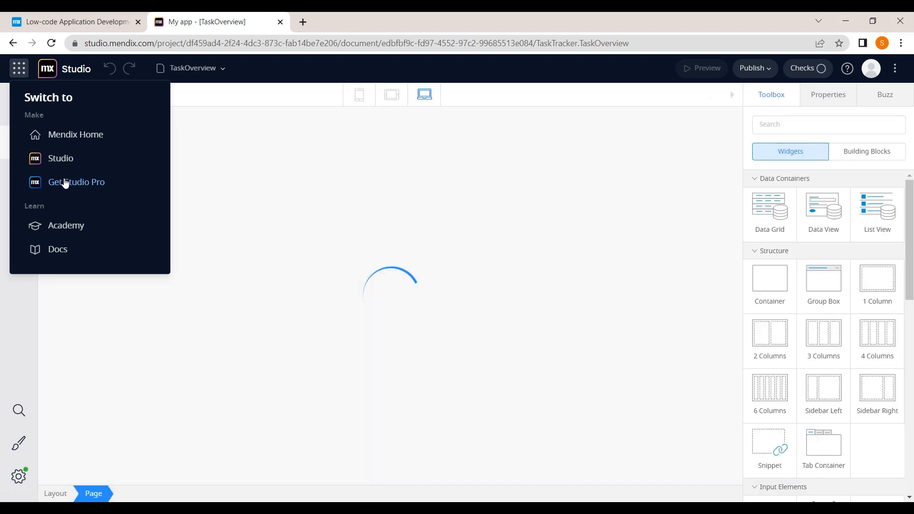
right_click(64, 179)
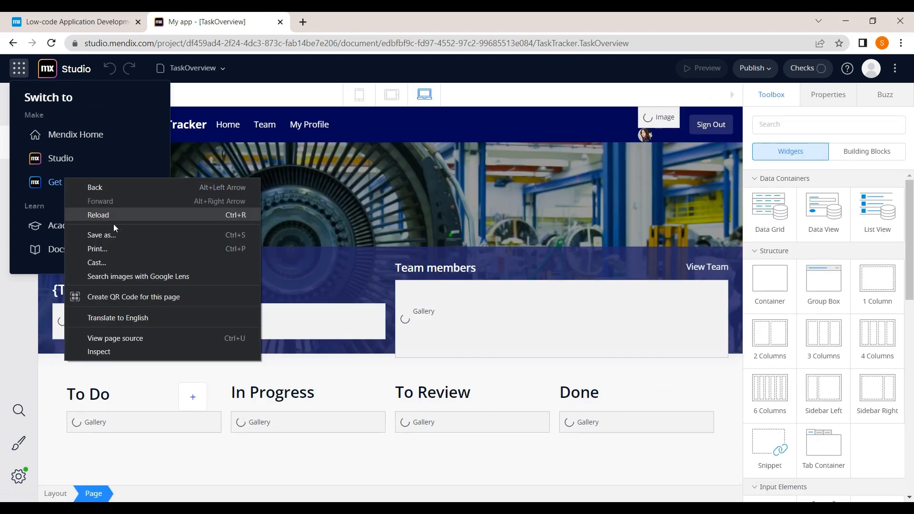
left_click(51, 189)
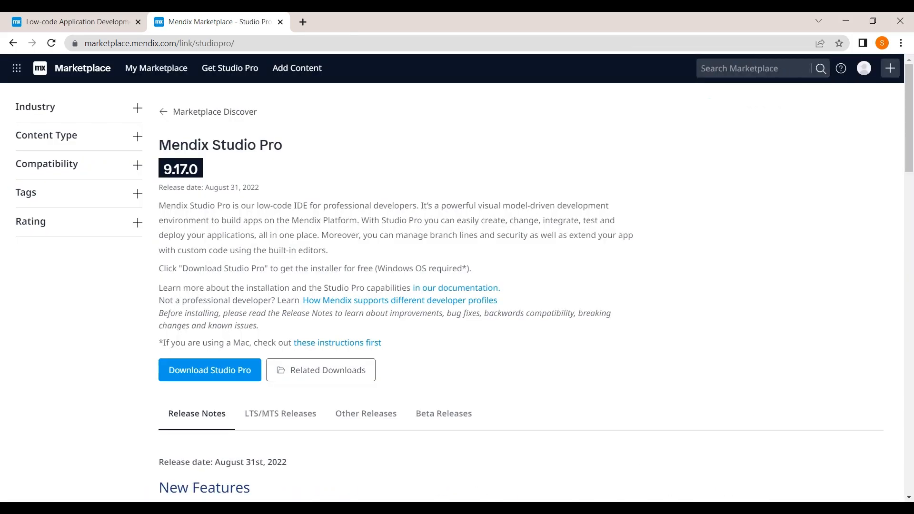
Step: Start then cancel the Studio Pro download, and return to My app's TaskOverview page in Studio
left_click(221, 375)
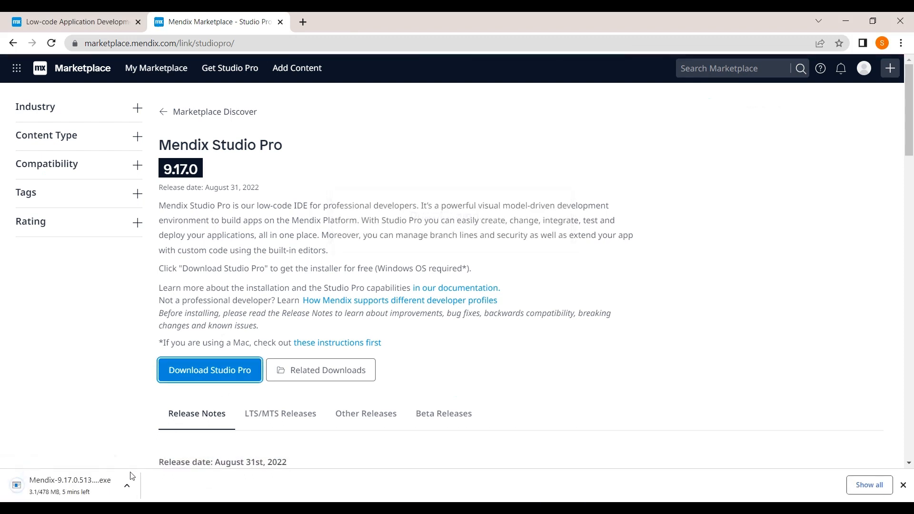
left_click(127, 485)
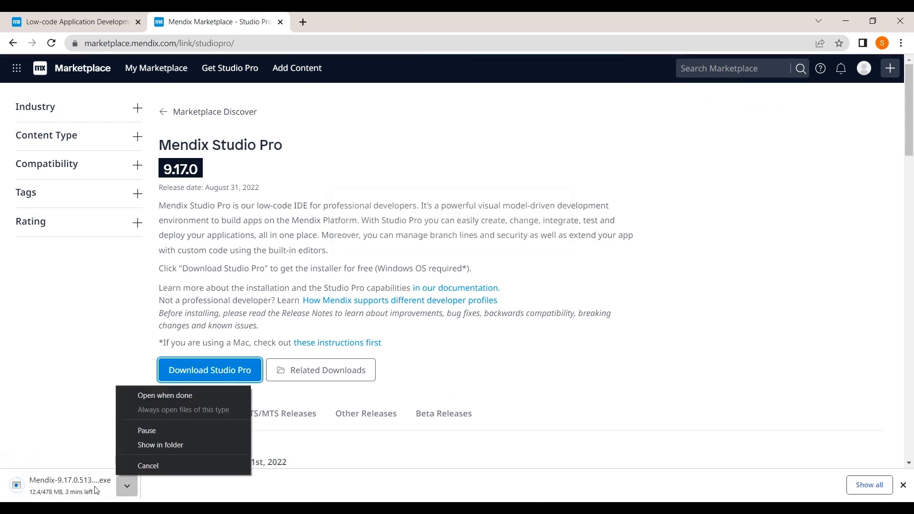
left_click(135, 466)
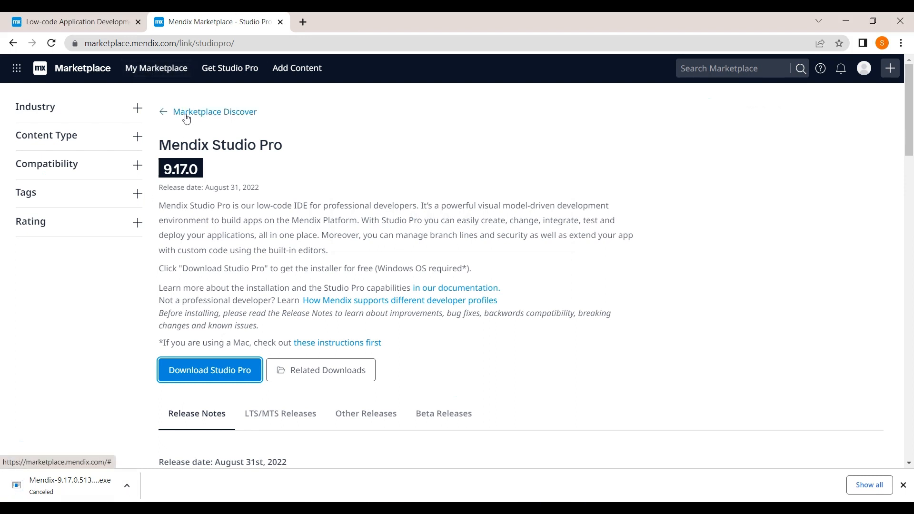
left_click(13, 42)
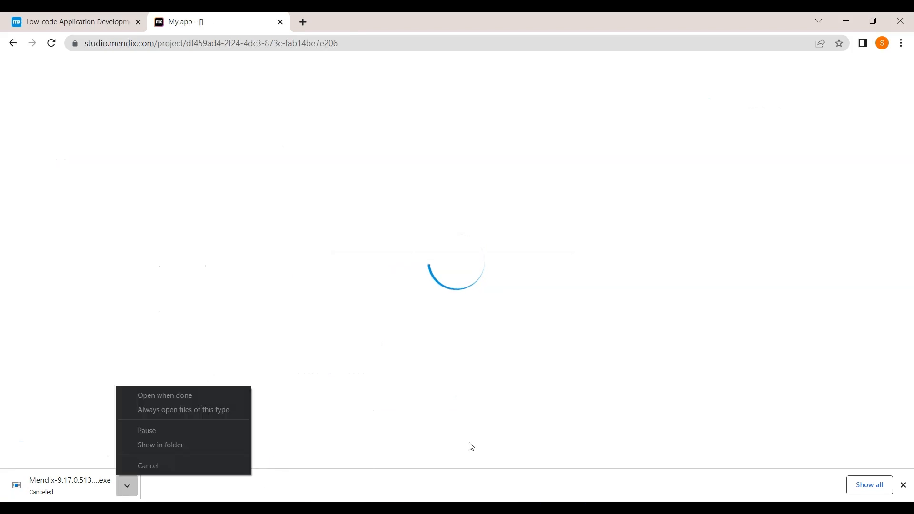
left_click(904, 485)
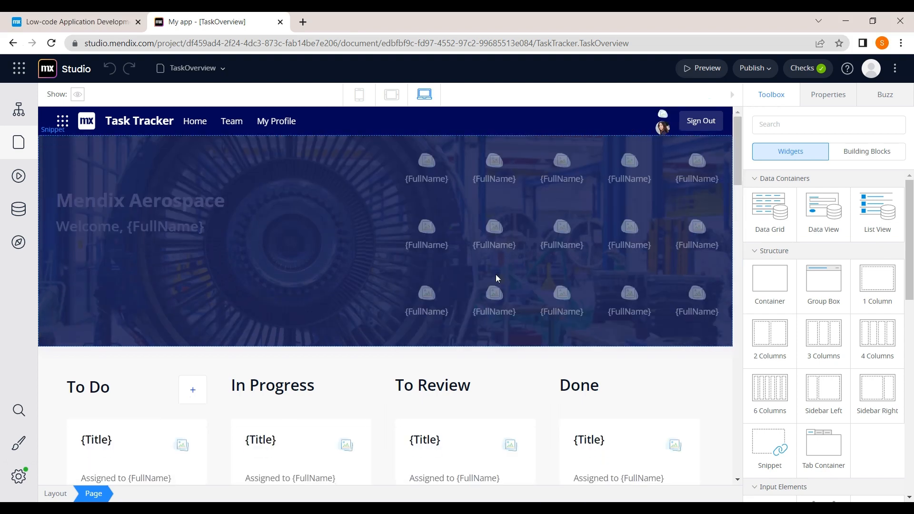
scroll(368, 325, "down", 2)
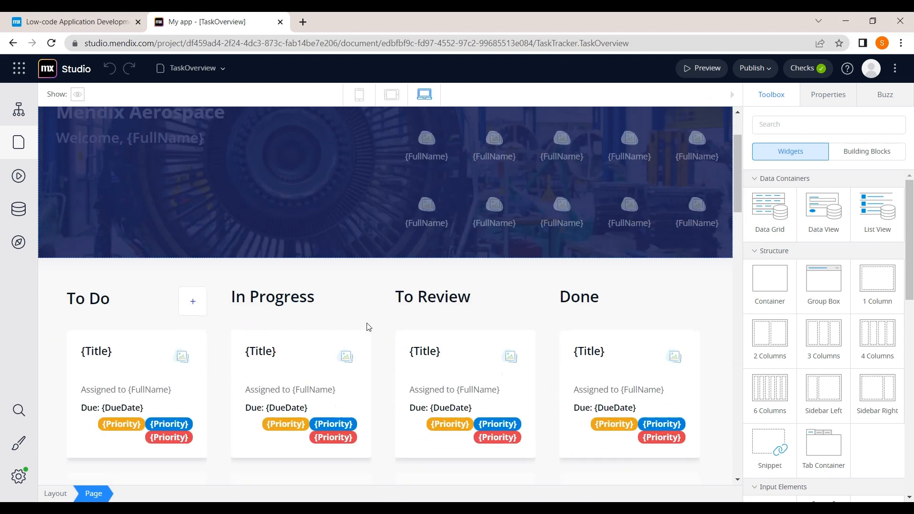
scroll(368, 325, "up", 2)
scroll(368, 327, "down", 2)
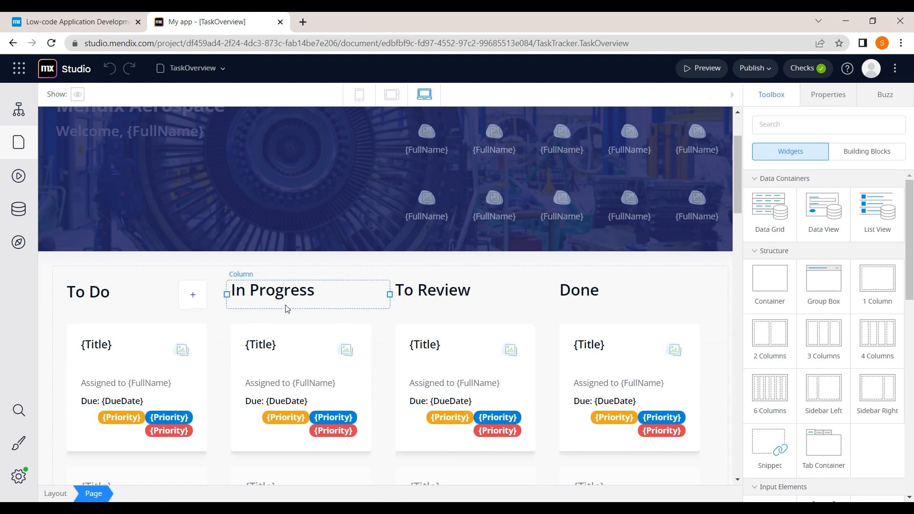
scroll(285, 305, "down", 2)
scroll(284, 305, "up", 4)
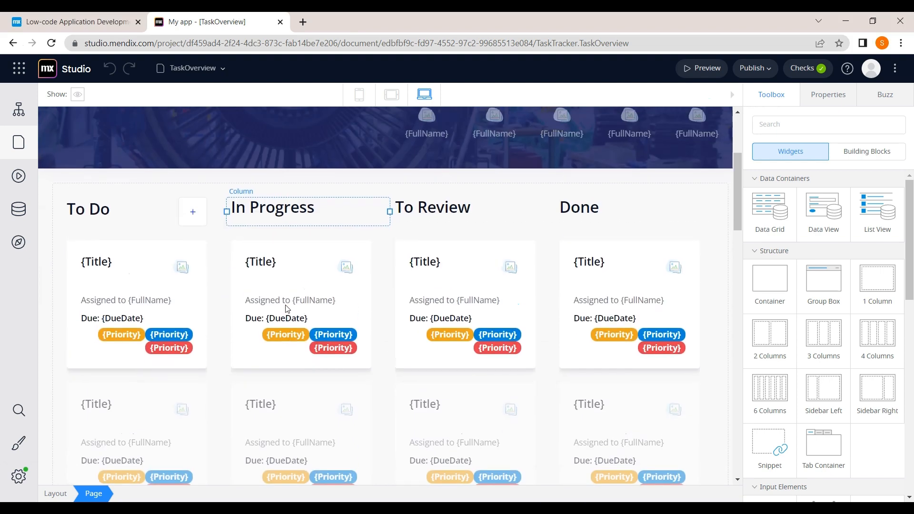
scroll(285, 307, "down", 1)
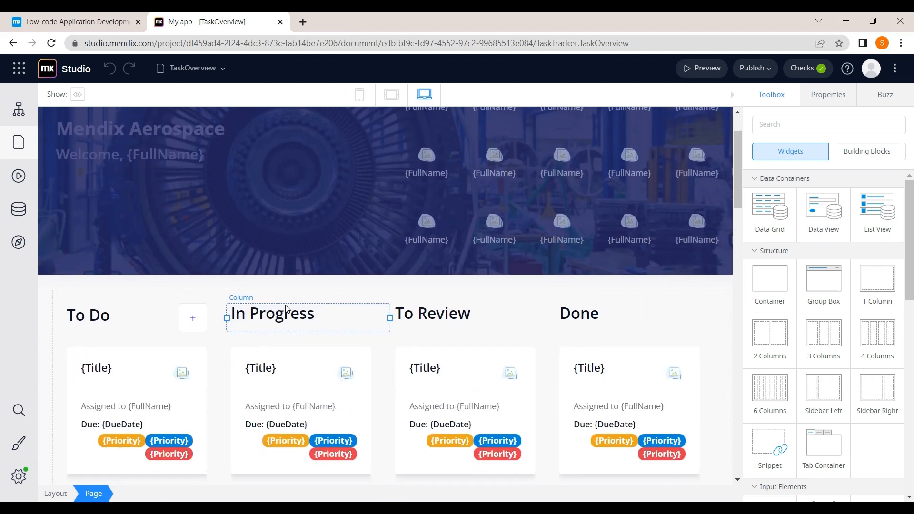
scroll(285, 308, "down", 2)
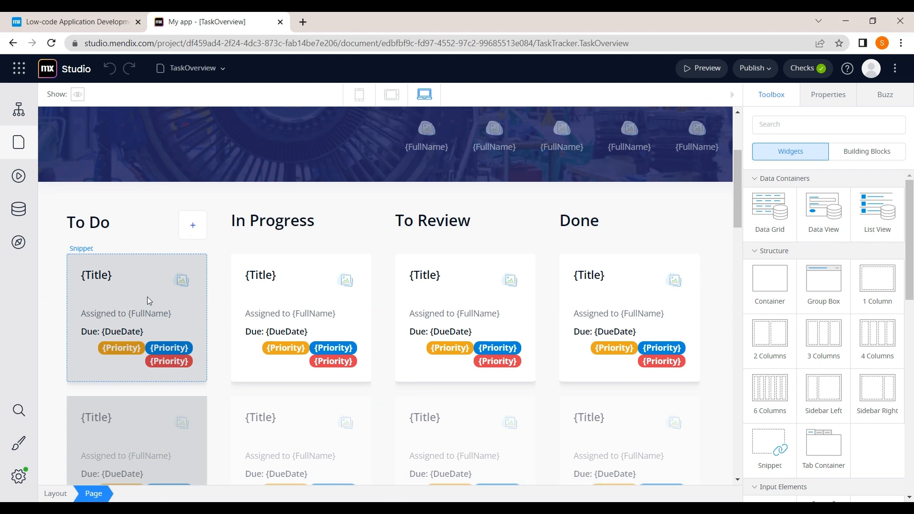
scroll(387, 266, "up", 4)
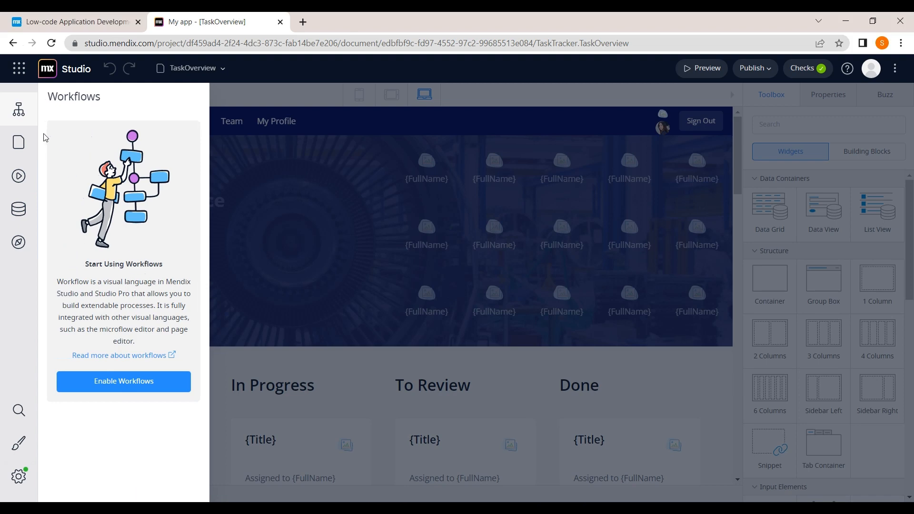
Step: Browse the Pages, Microflows and Domain Models lists, then open the Navigation editor
left_click(27, 140)
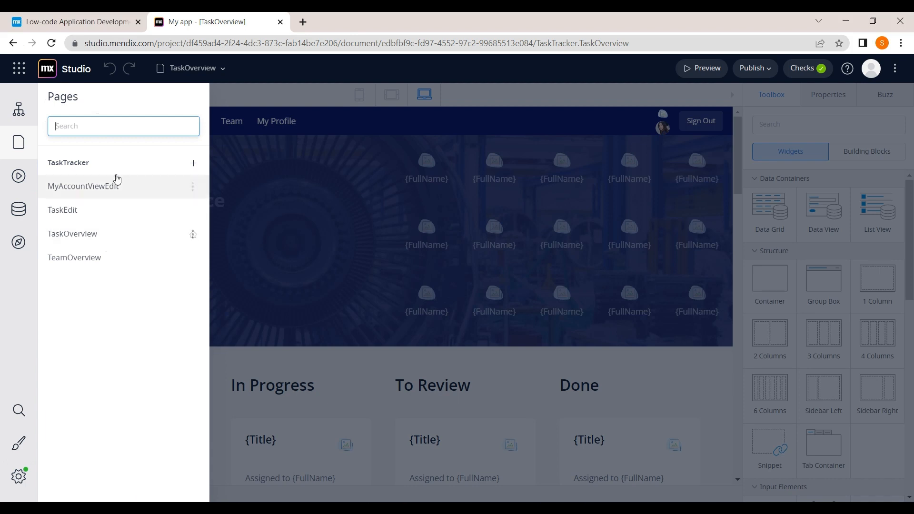
left_click(30, 179)
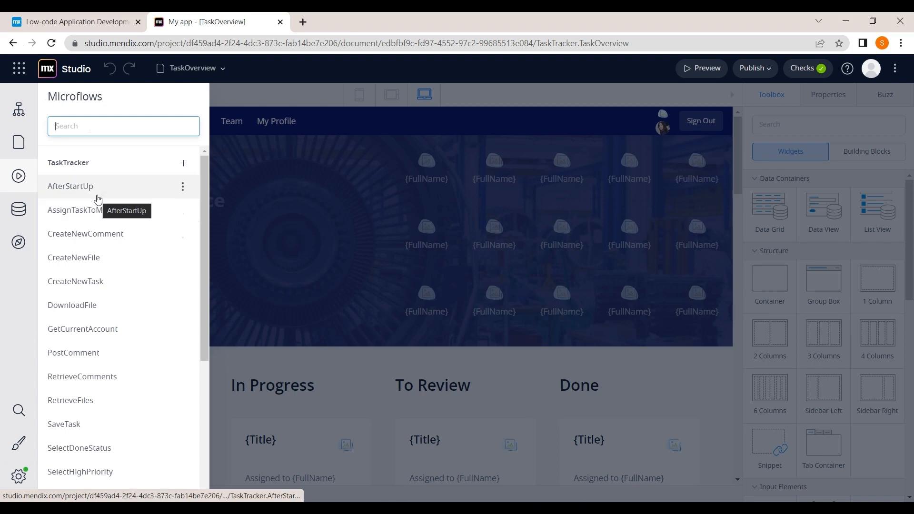
left_click(34, 213)
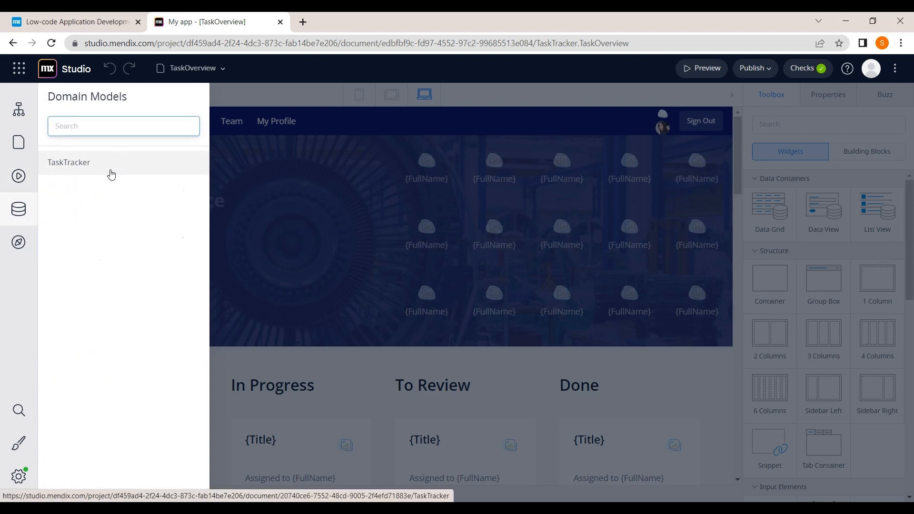
left_click(29, 251)
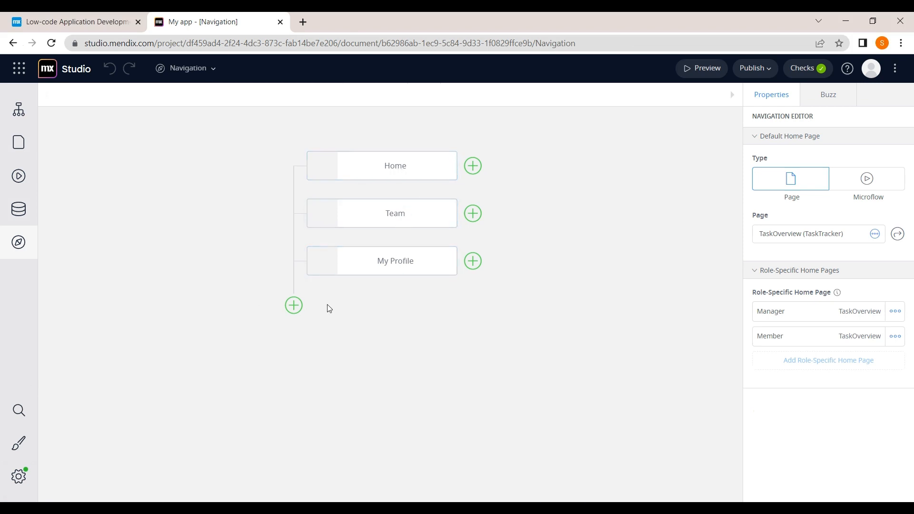
Step: Add a new navigation menu item labelled 'dashboard'
left_click(294, 306)
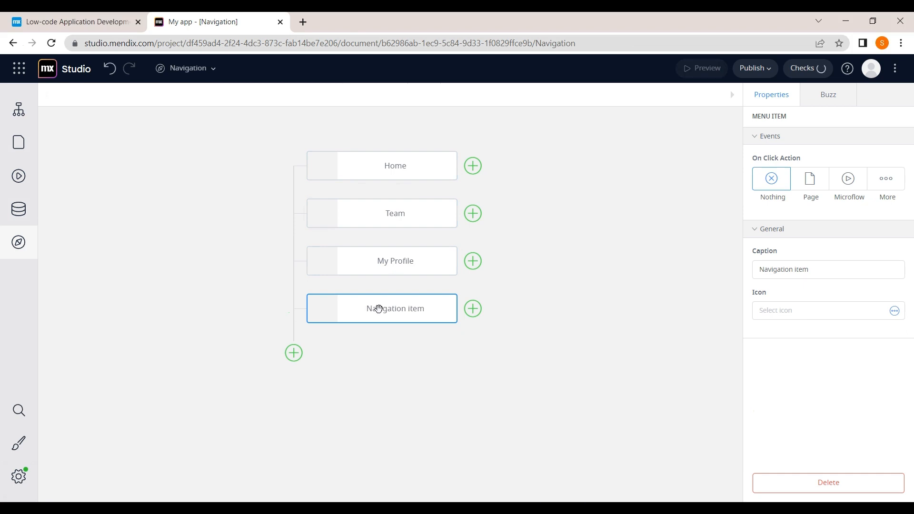
double_click(421, 312)
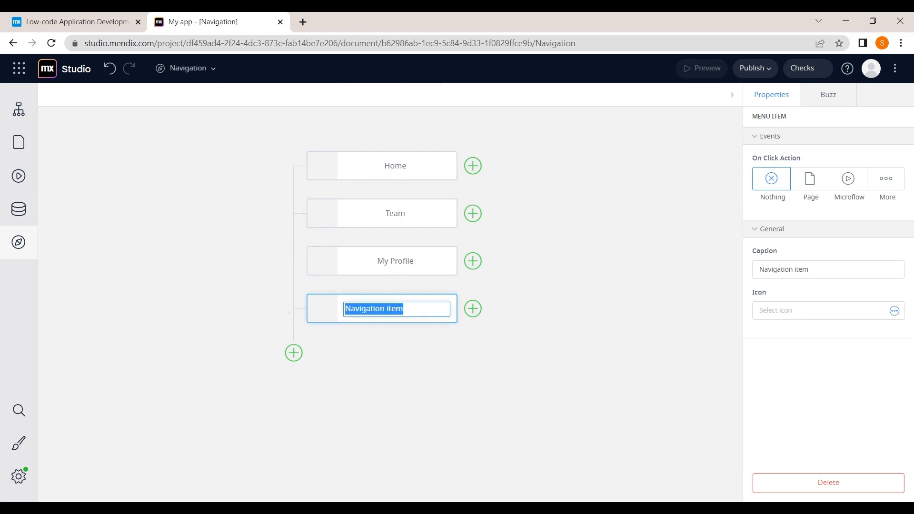
type("dash")
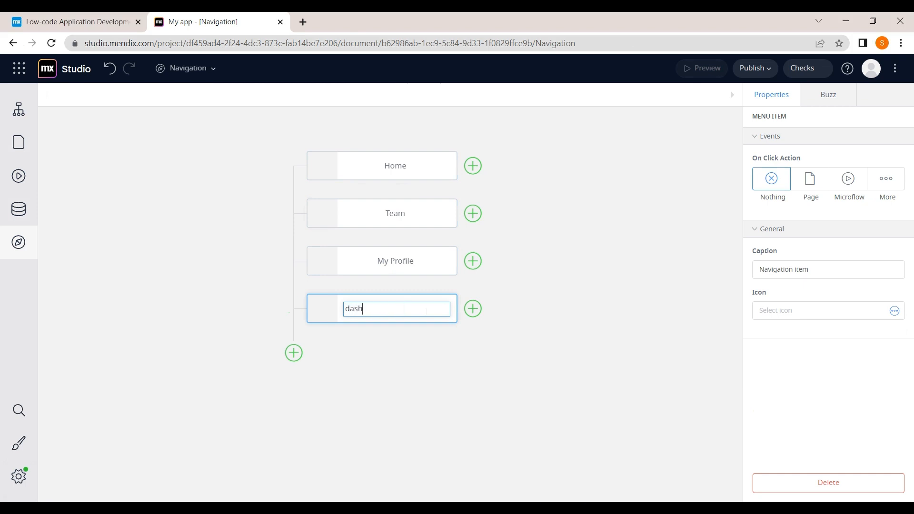
type("board")
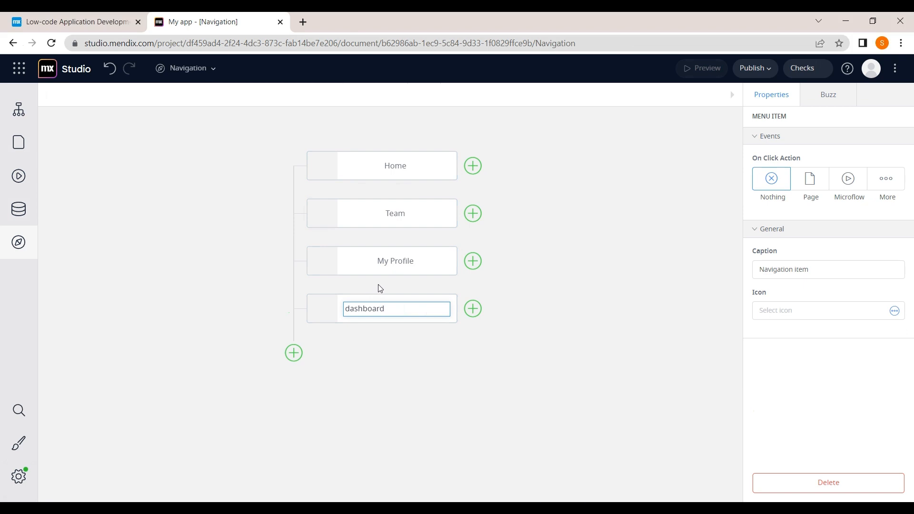
key("Return")
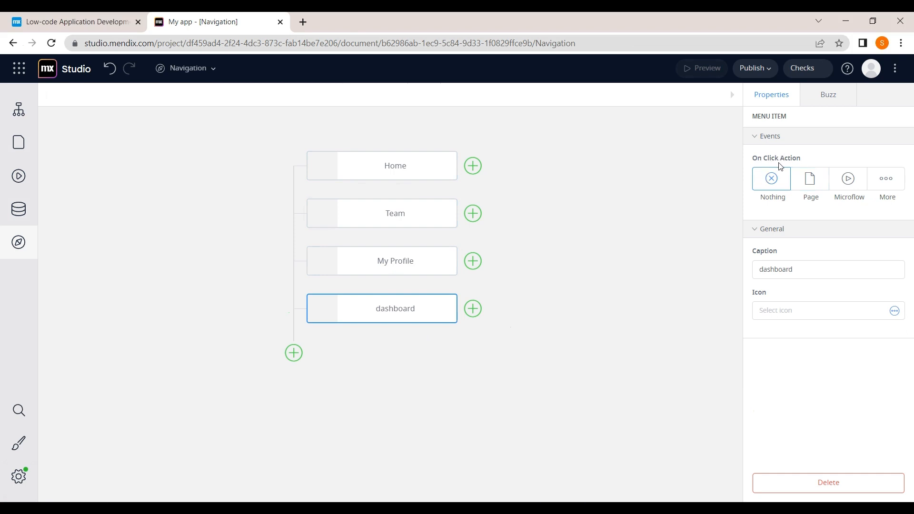
Step: Set the dashboard item's On Click Action to Page and bring up the page chooser
left_click(807, 188)
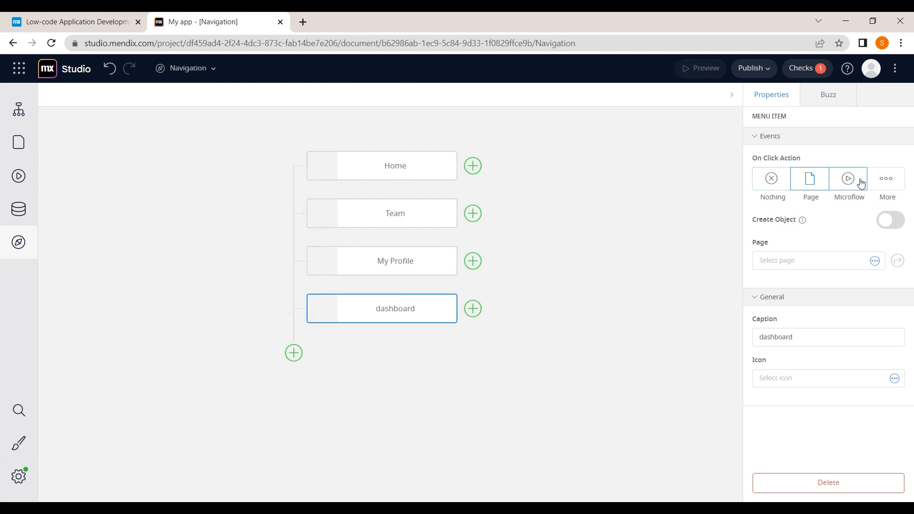
left_click(876, 185)
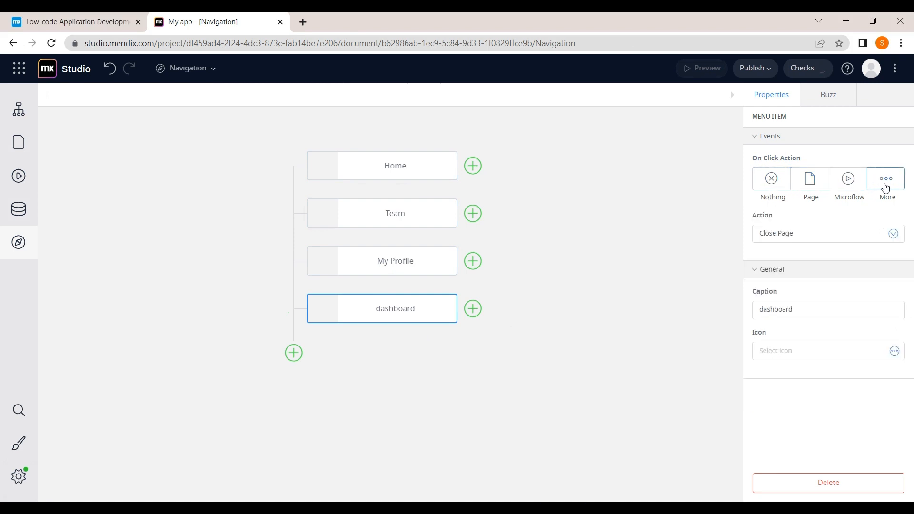
left_click(879, 237)
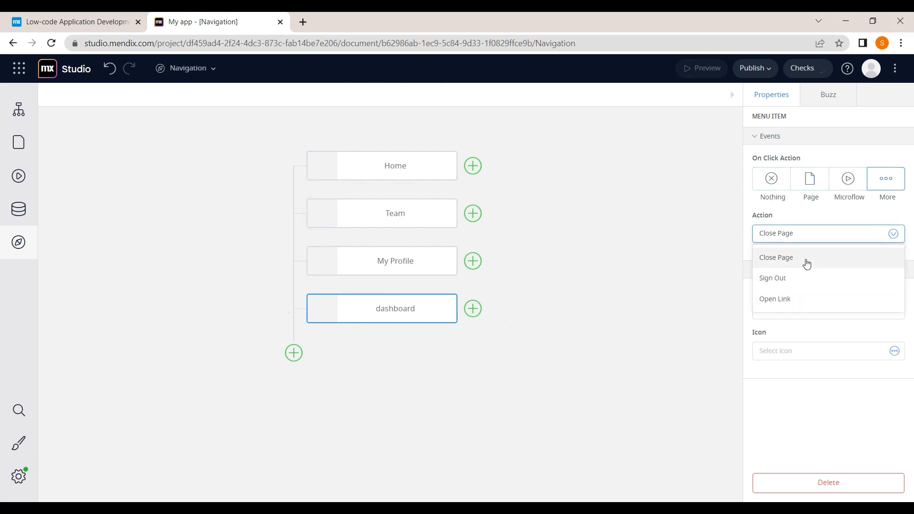
left_click(810, 191)
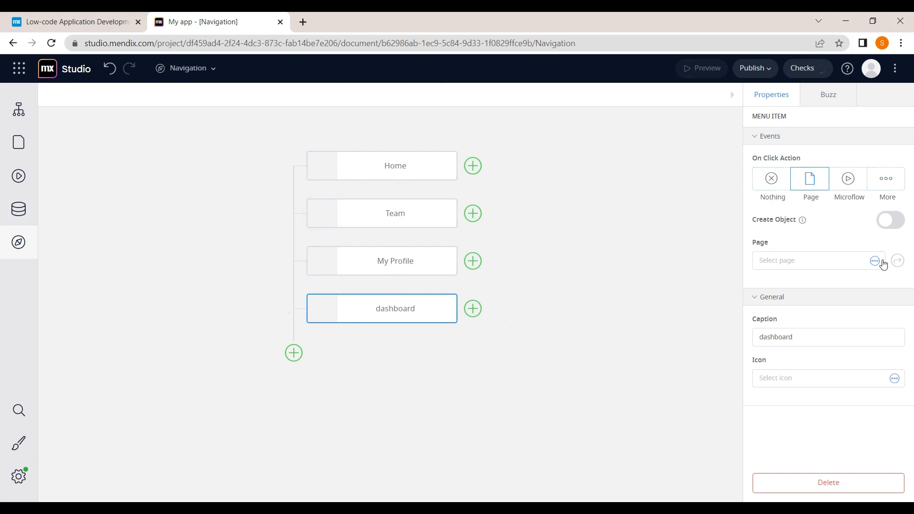
left_click(875, 261)
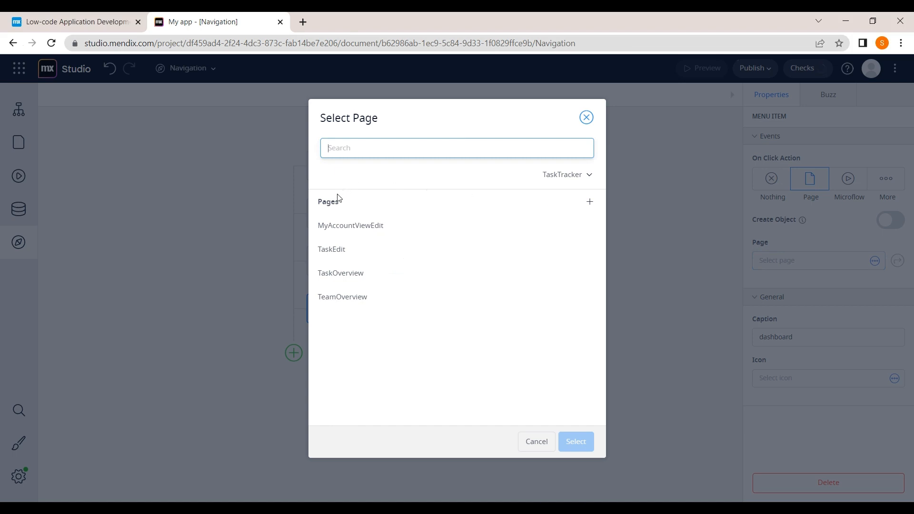
Step: Create a page titled 'Dashboard' from the Lists > List template, after browsing other template categories
left_click(590, 204)
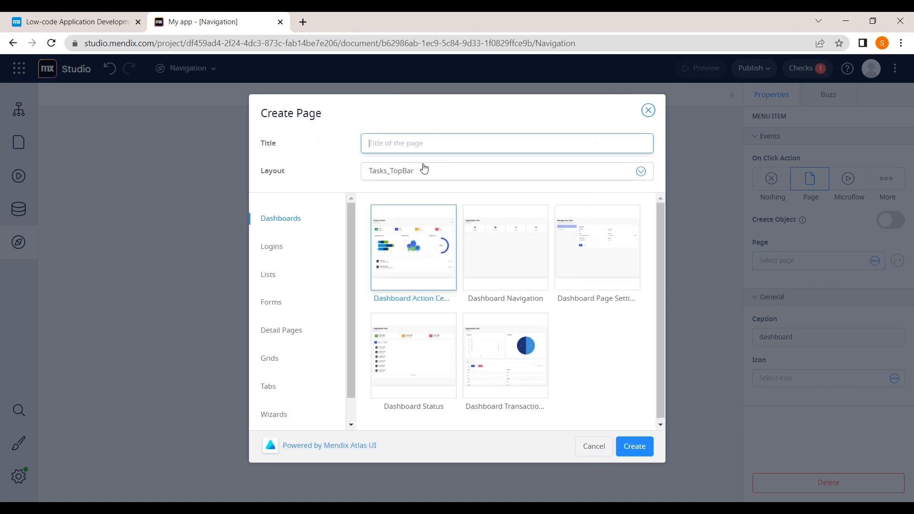
type("Dashboard")
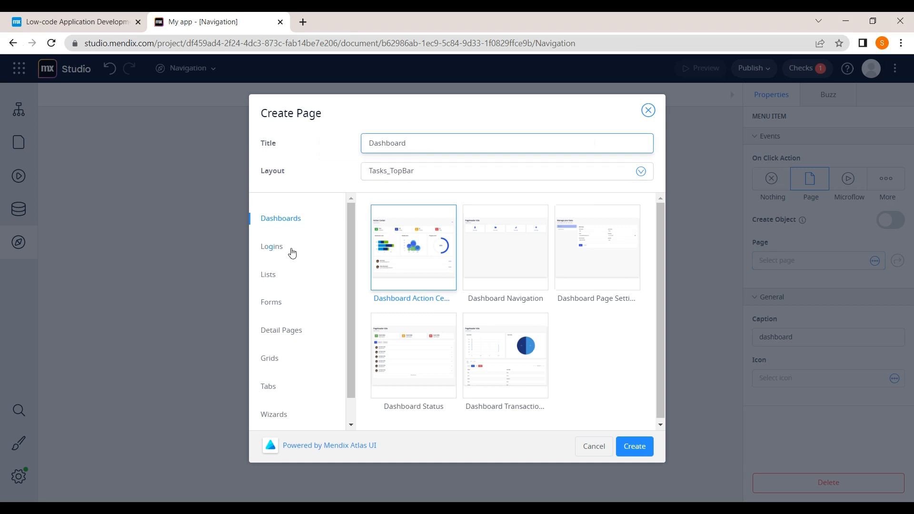
left_click(268, 274)
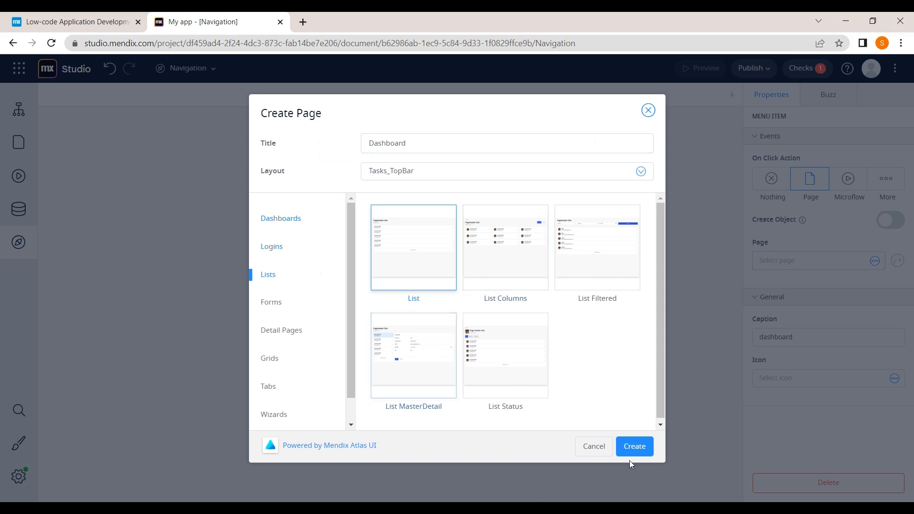
left_click(302, 224)
left_click(292, 300)
scroll(292, 300, "down", 1)
left_click(292, 303)
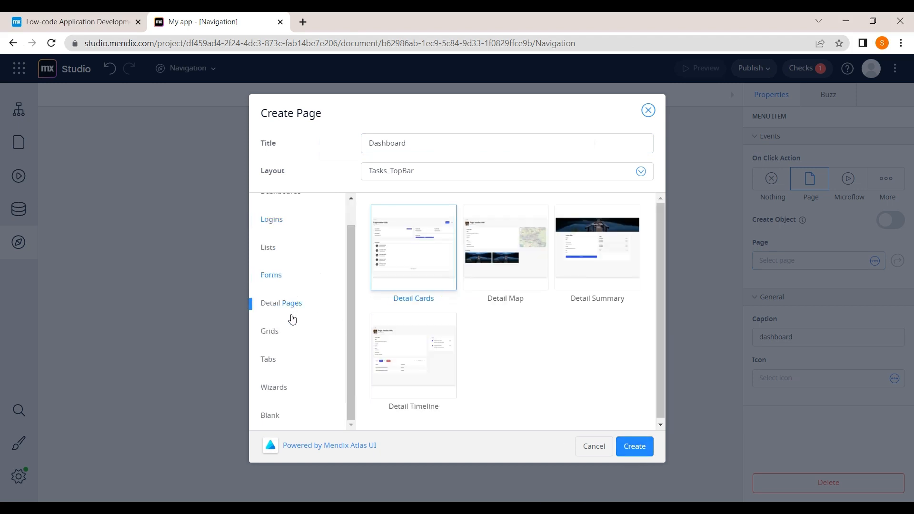
left_click(287, 331)
left_click(287, 360)
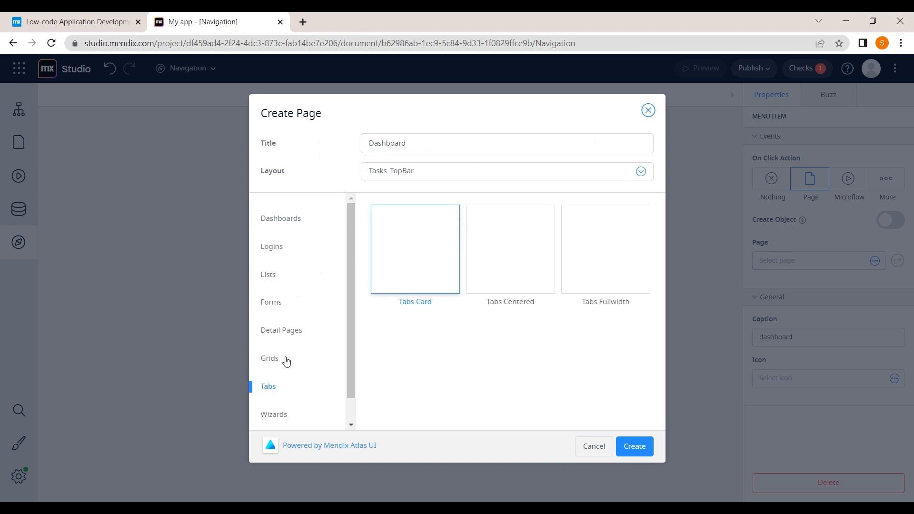
left_click(279, 280)
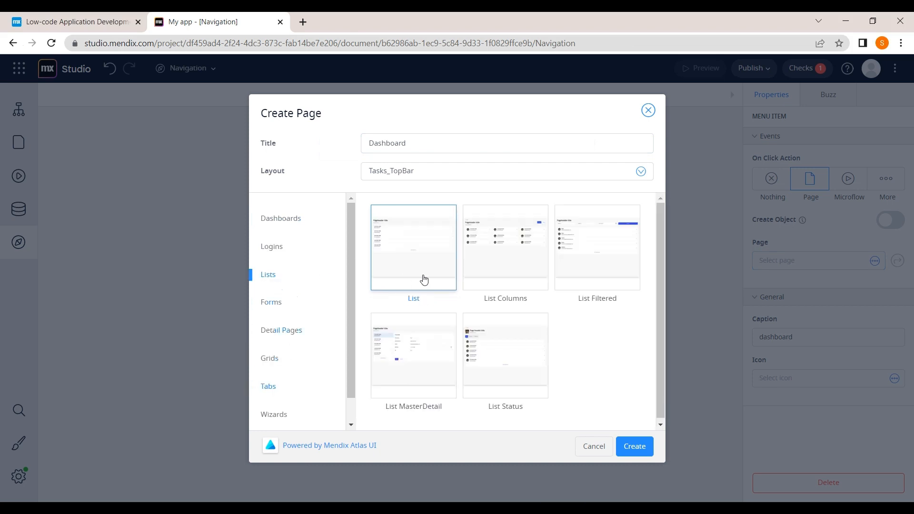
left_click(638, 452)
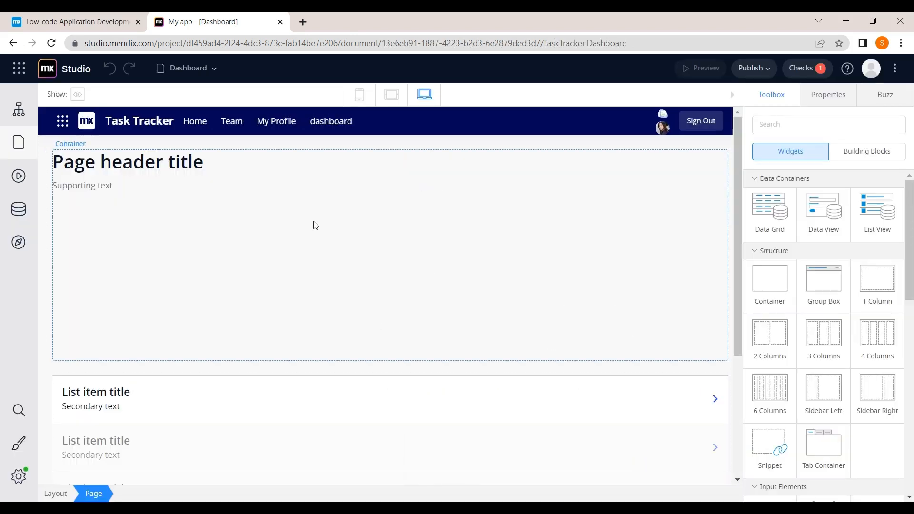
Step: Open the Dashboard page from the Pages panel and scroll through its canvas
scroll(314, 224, "down", 3)
scroll(312, 225, "up", 3)
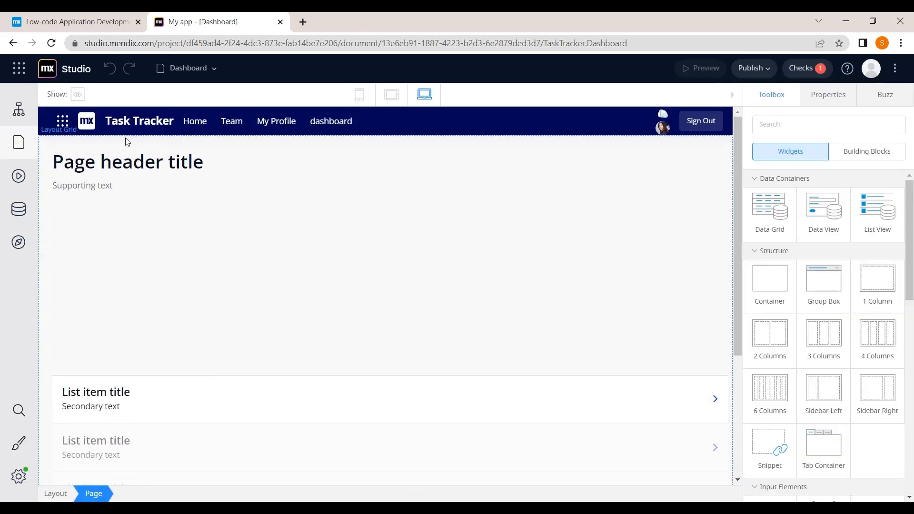
left_click(13, 153)
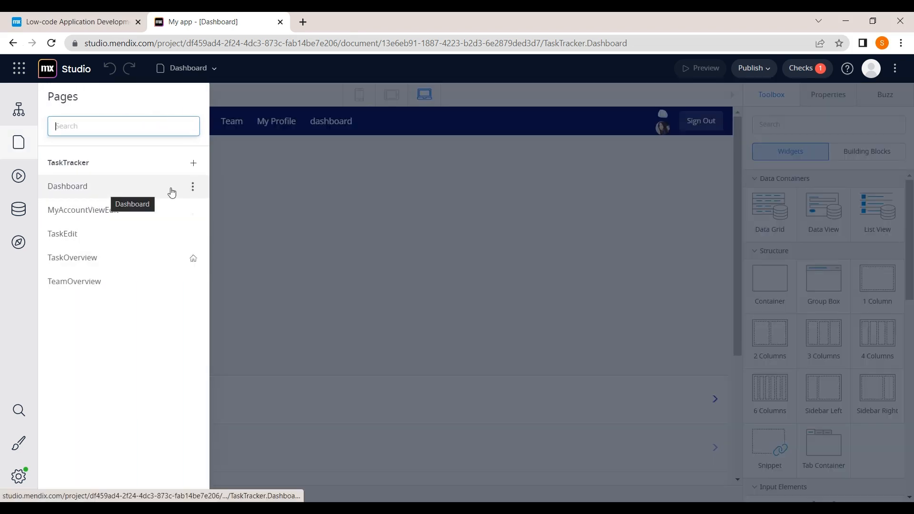
left_click(244, 198)
scroll(247, 201, "down", 2)
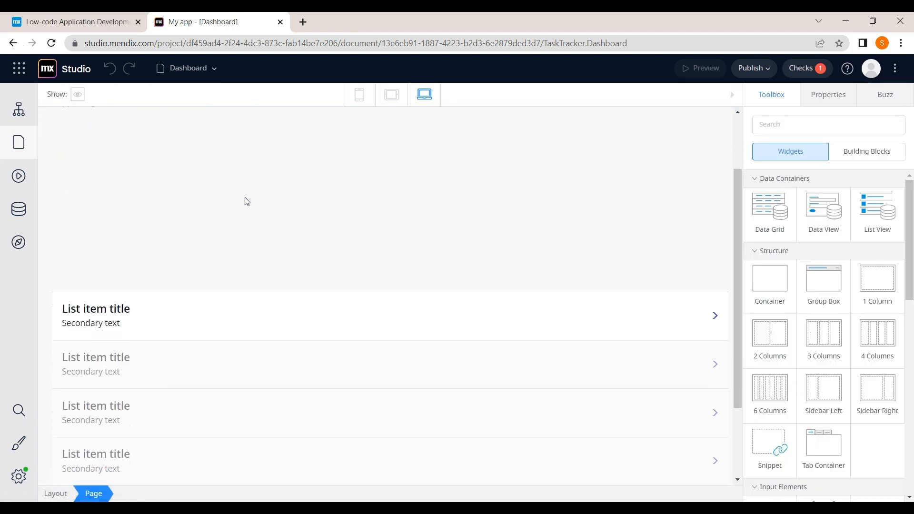
scroll(246, 200, "down", 2)
scroll(226, 290, "up", 4)
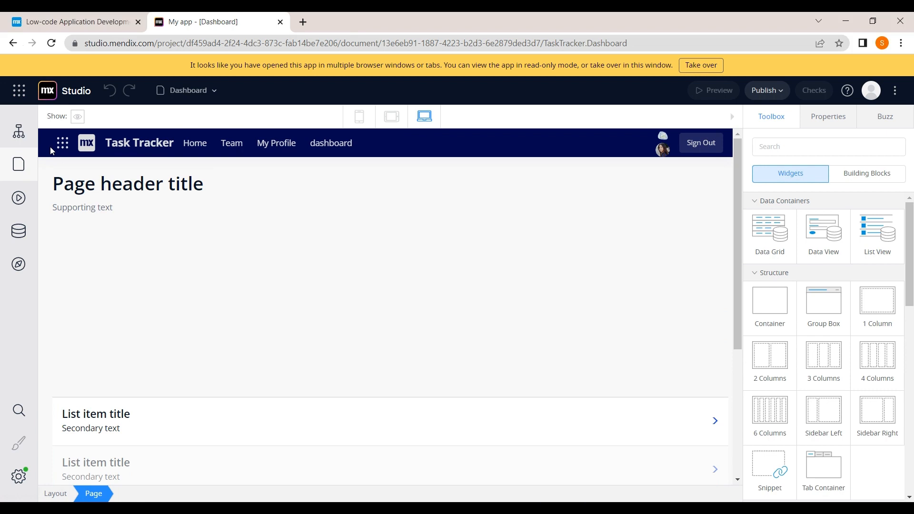
Step: Open the TaskTracker domain model and inspect the Comment, Comment_Task association and Task settings
left_click(17, 242)
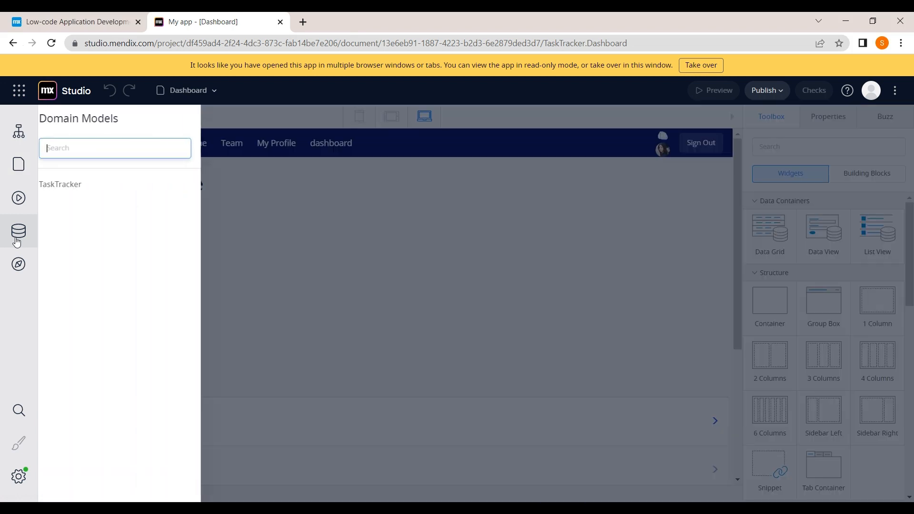
left_click(111, 188)
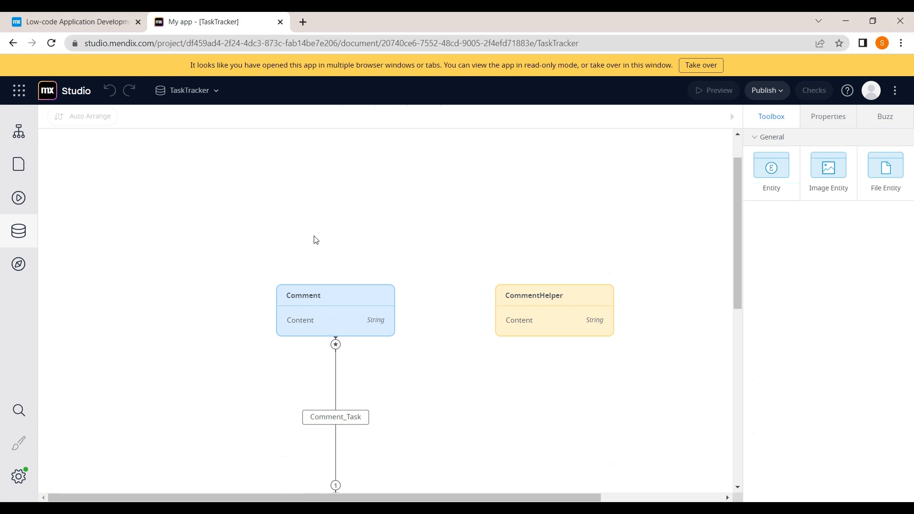
scroll(316, 240, "down", 2)
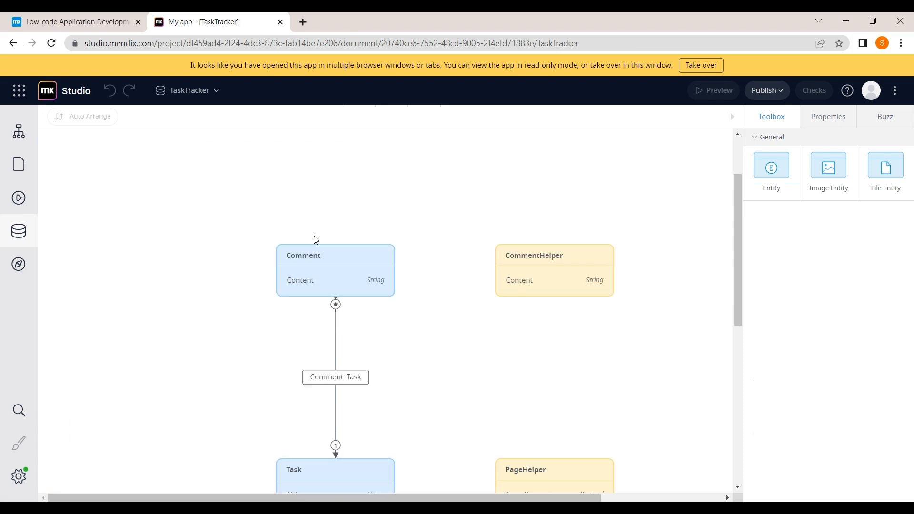
left_click(310, 246)
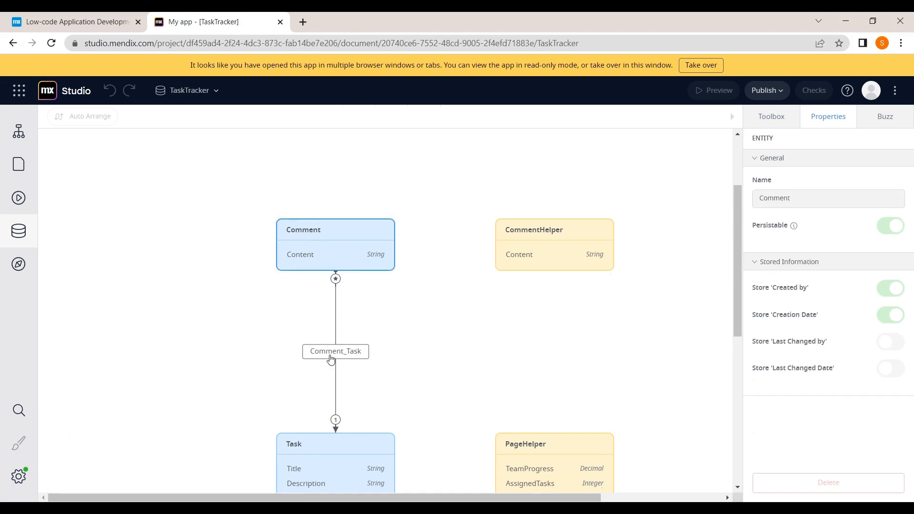
left_click(327, 362)
left_click(310, 445)
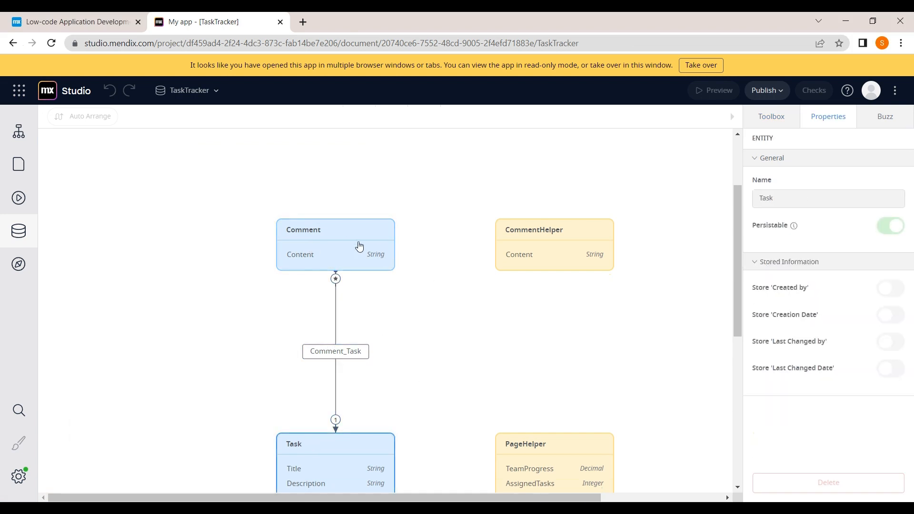
left_click(348, 241)
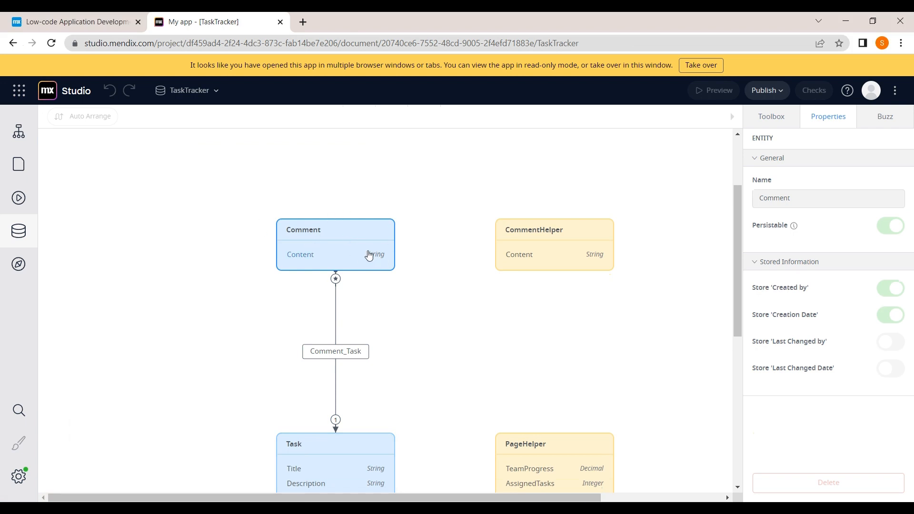
Step: Inspect the Task entity's Title and DueDate attributes, rechecking the Comment entity in between
scroll(370, 257, "down", 2)
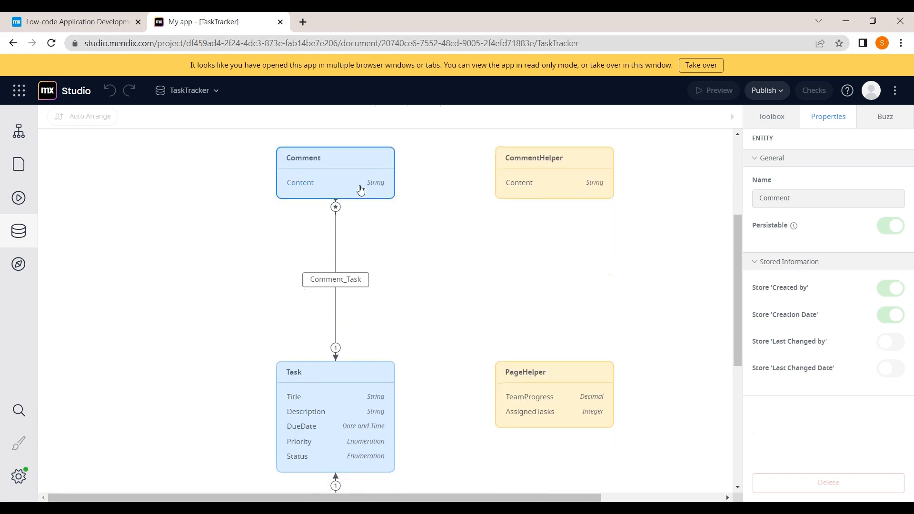
left_click(320, 403)
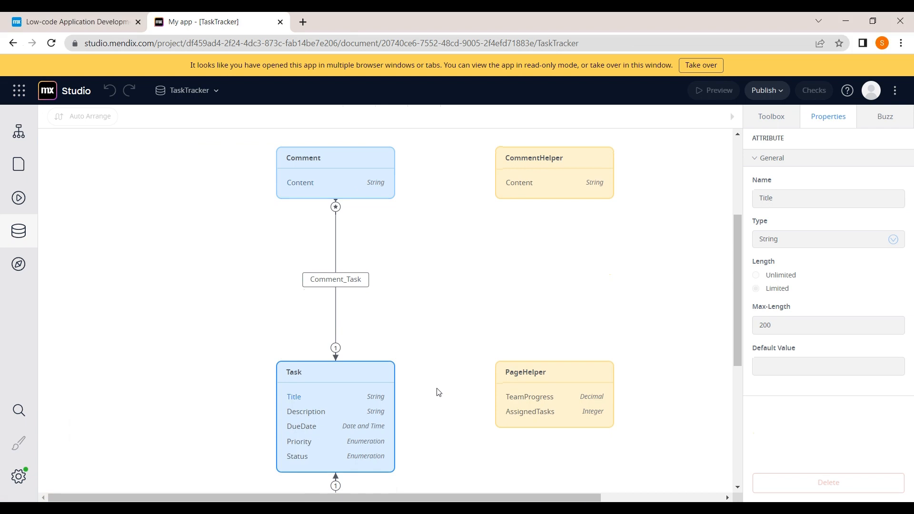
scroll(439, 391, "up", 1)
scroll(439, 392, "up", 1)
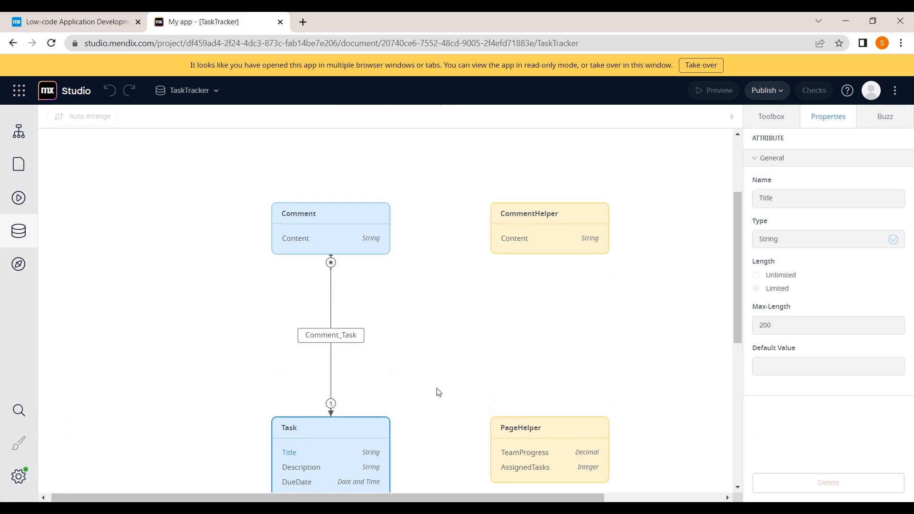
scroll(438, 393, "down", 1)
left_click(384, 196)
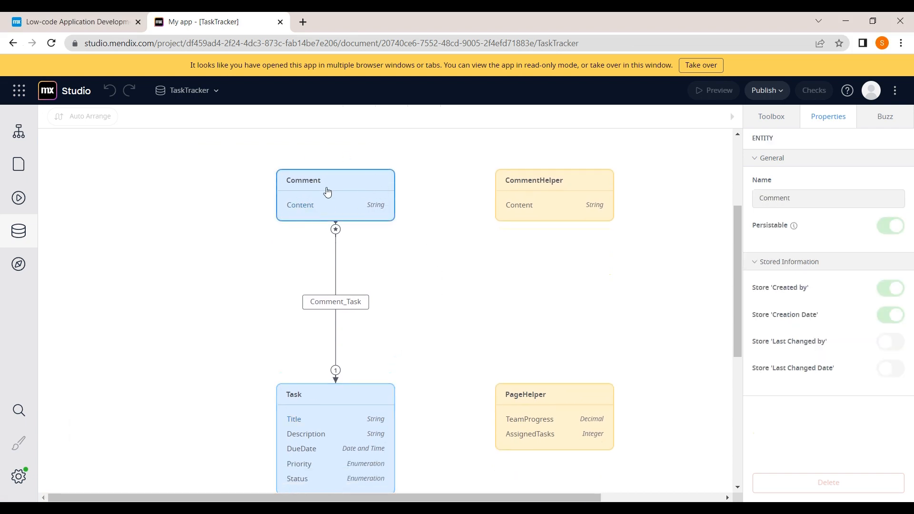
scroll(322, 211, "down", 3)
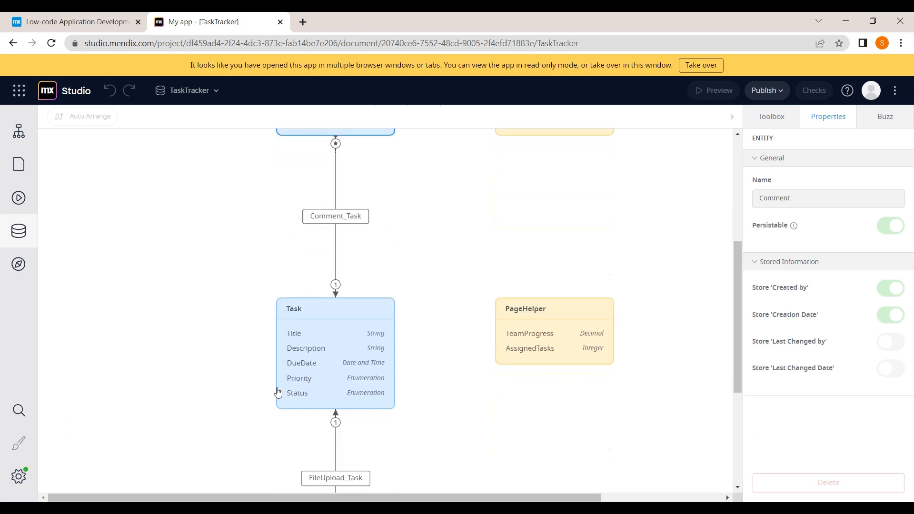
left_click(331, 366)
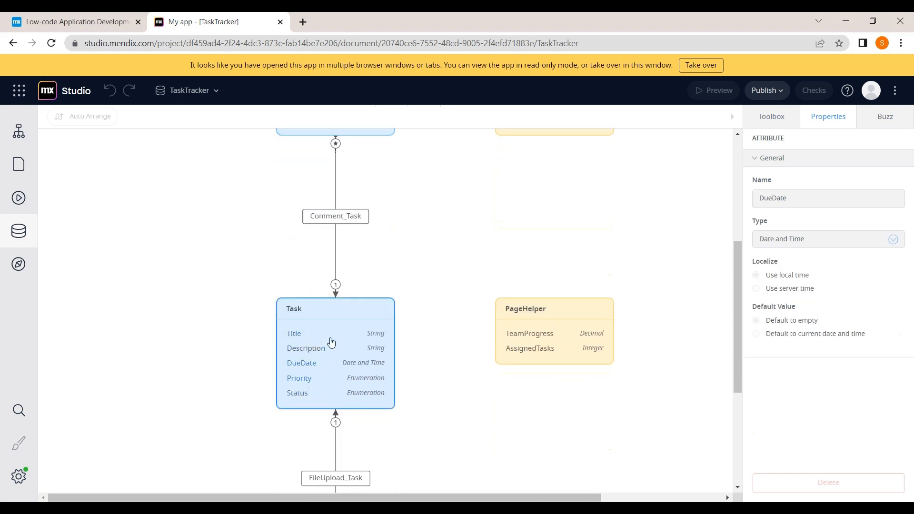
scroll(337, 362, "up", 3)
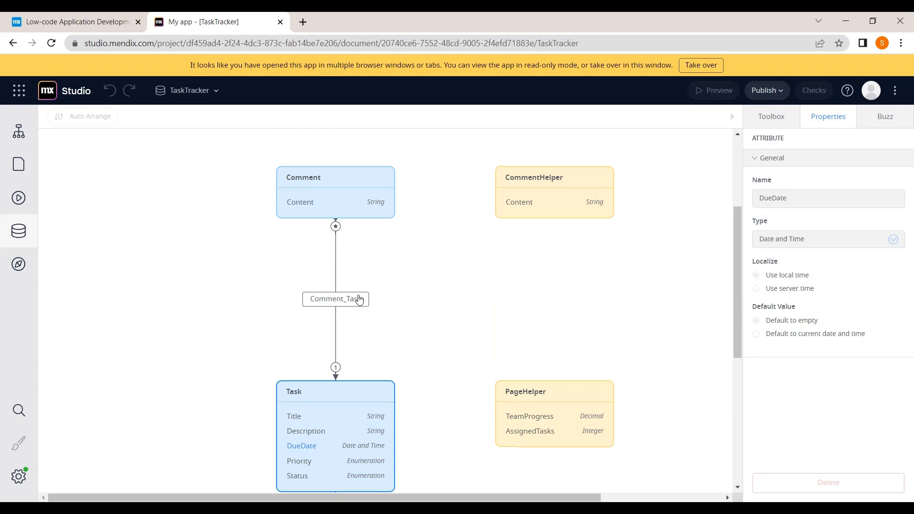
left_click(360, 299)
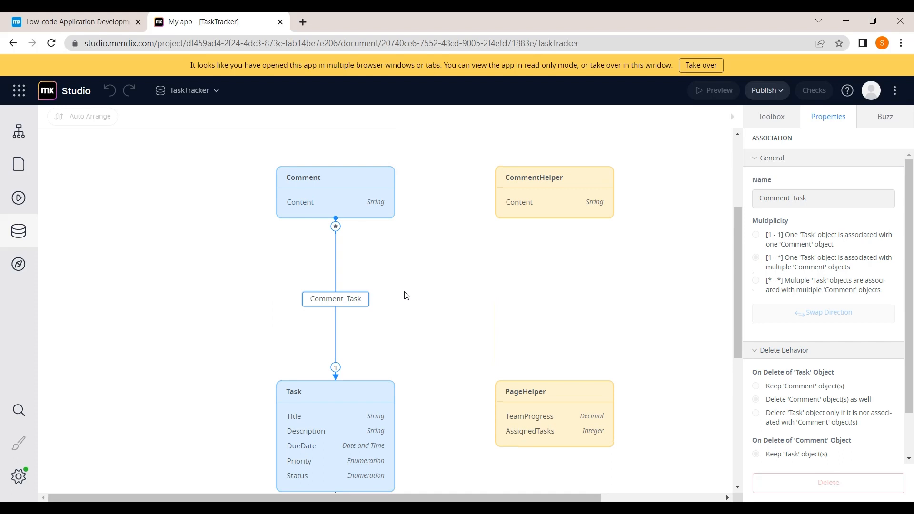
scroll(405, 296, "down", 2)
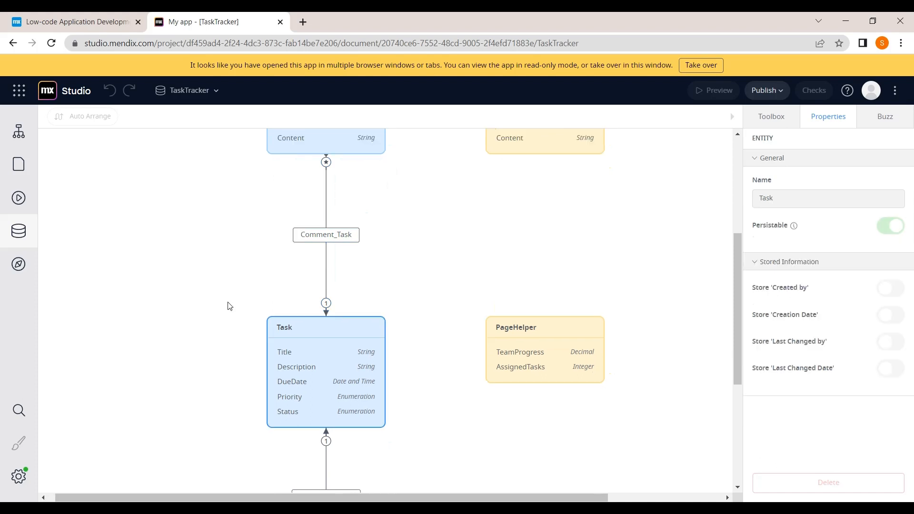
scroll(229, 307, "down", 2)
scroll(228, 307, "up", 6)
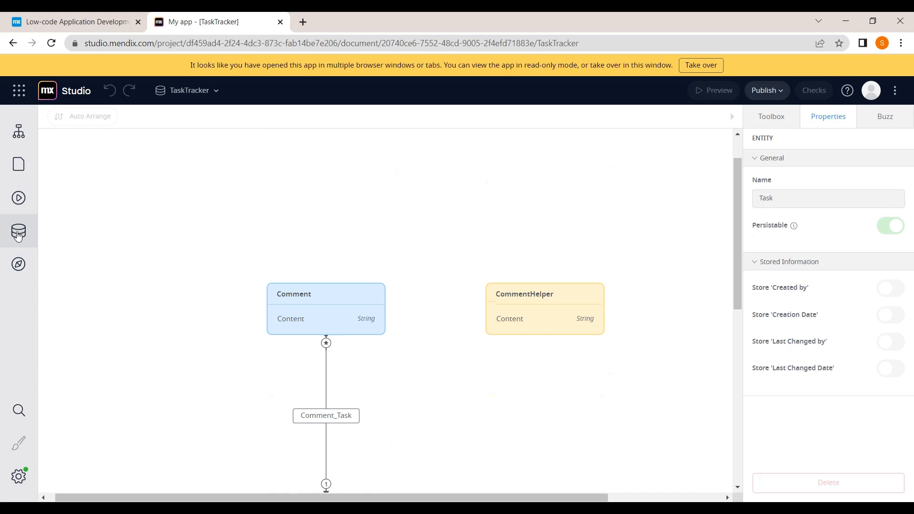
Step: Pass through the Microflows and Navigation panels and open the Dashboard page
left_click(19, 197)
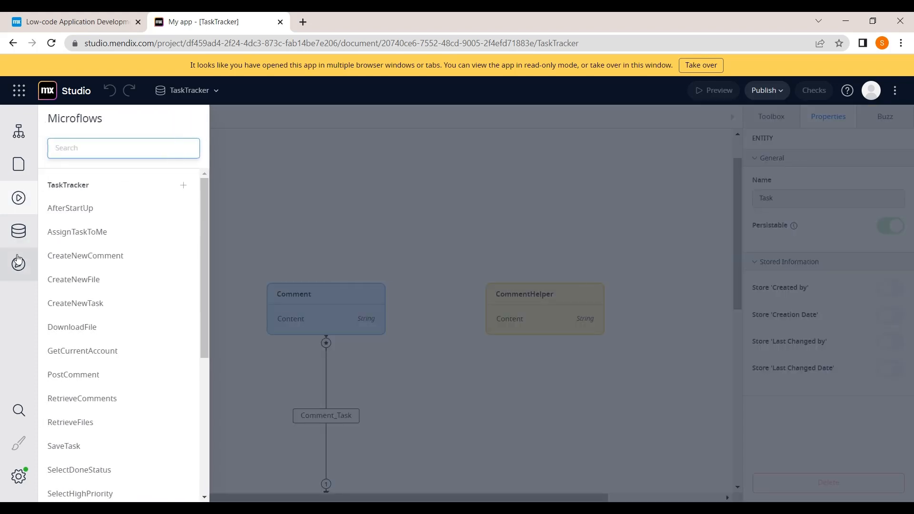
left_click(18, 262)
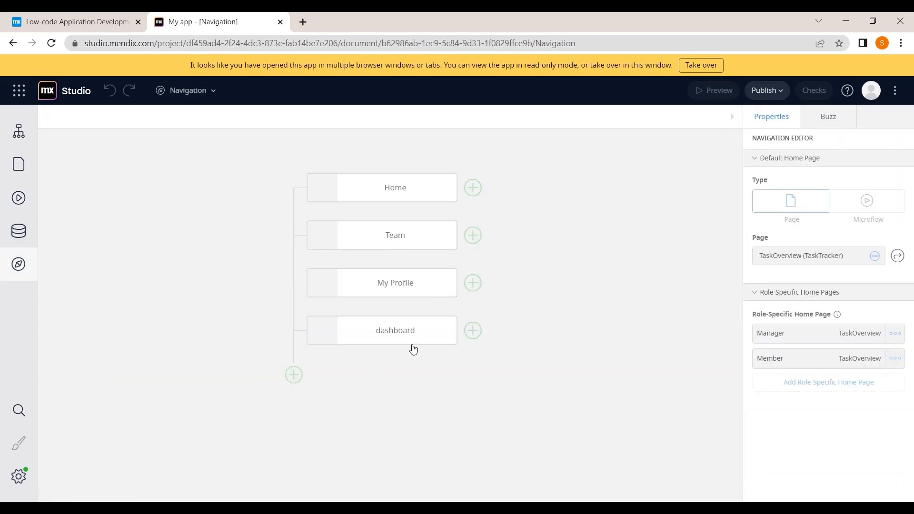
left_click(18, 166)
left_click(76, 207)
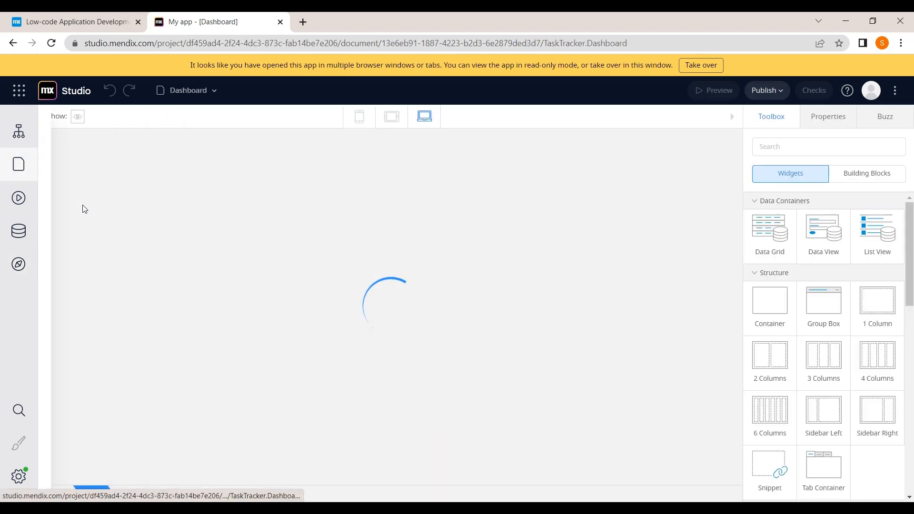
Step: Scroll through the Dashboard page's header title, supporting text and list items
scroll(256, 310, "down", 3)
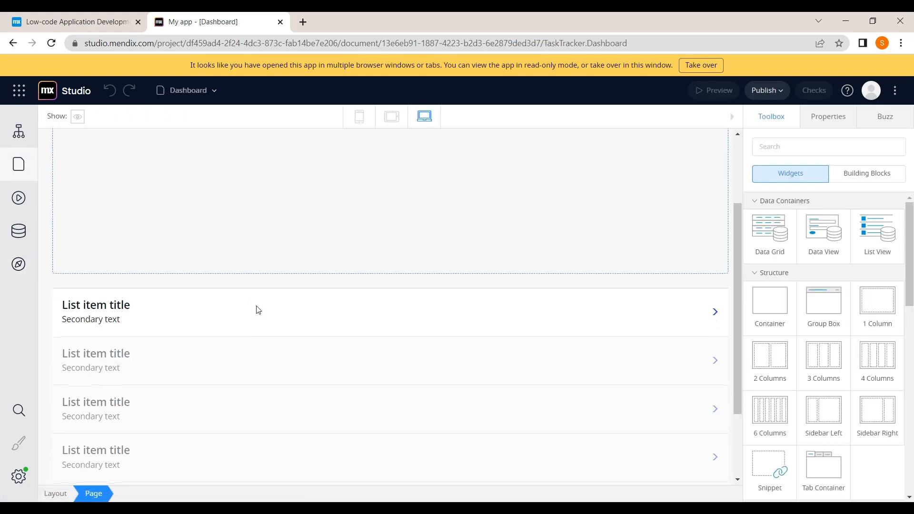
scroll(255, 310, "up", 3)
scroll(258, 310, "down", 2)
scroll(258, 310, "up", 2)
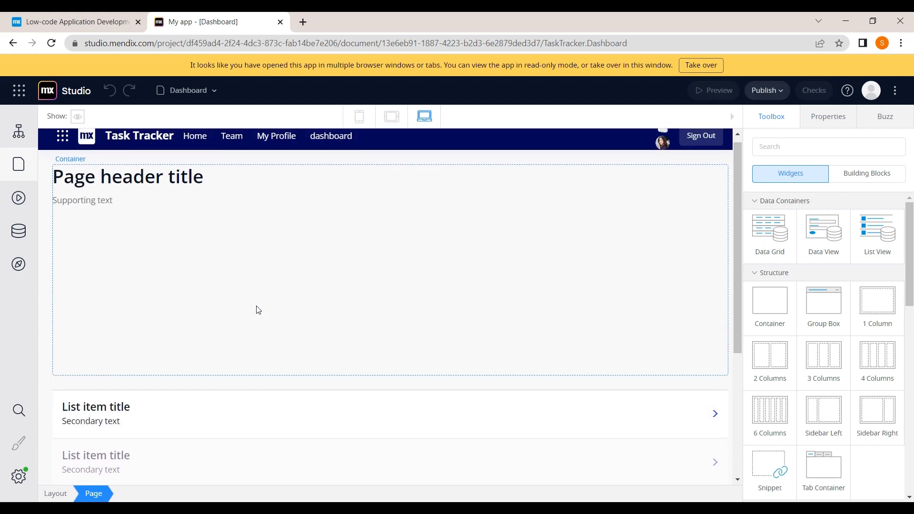
scroll(258, 310, "down", 2)
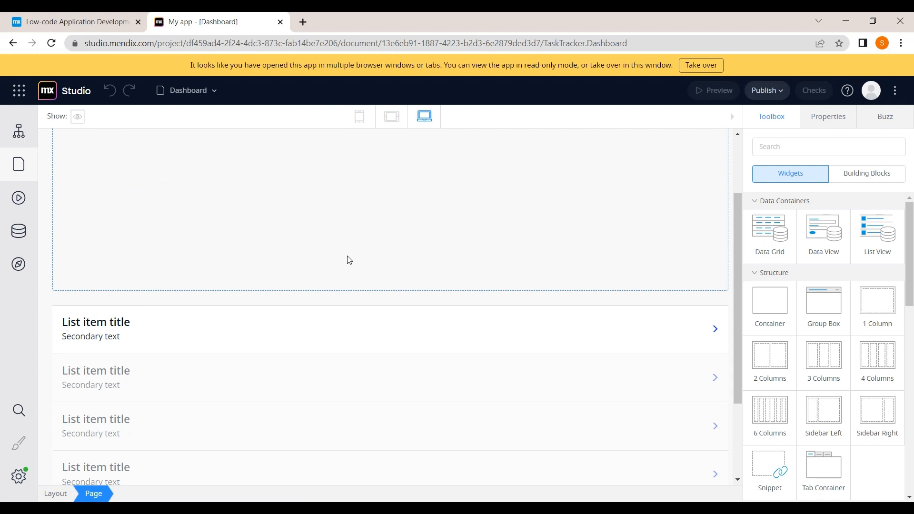
scroll(349, 260, "up", 2)
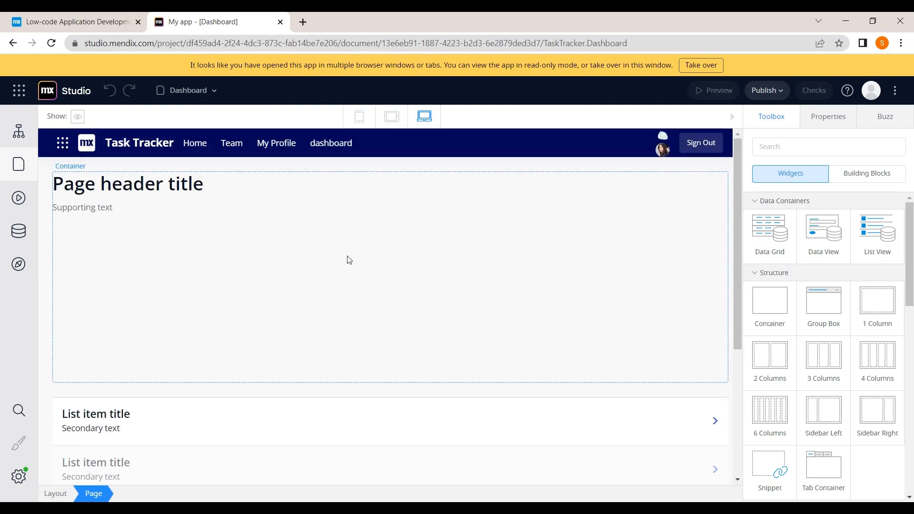
scroll(349, 260, "down", 1)
scroll(349, 260, "up", 1)
scroll(349, 260, "down", 1)
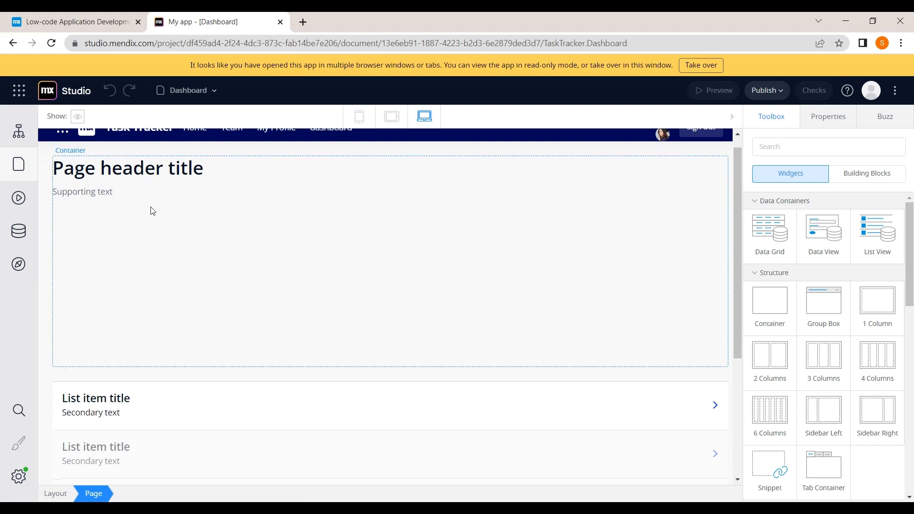
scroll(152, 211, "up", 1)
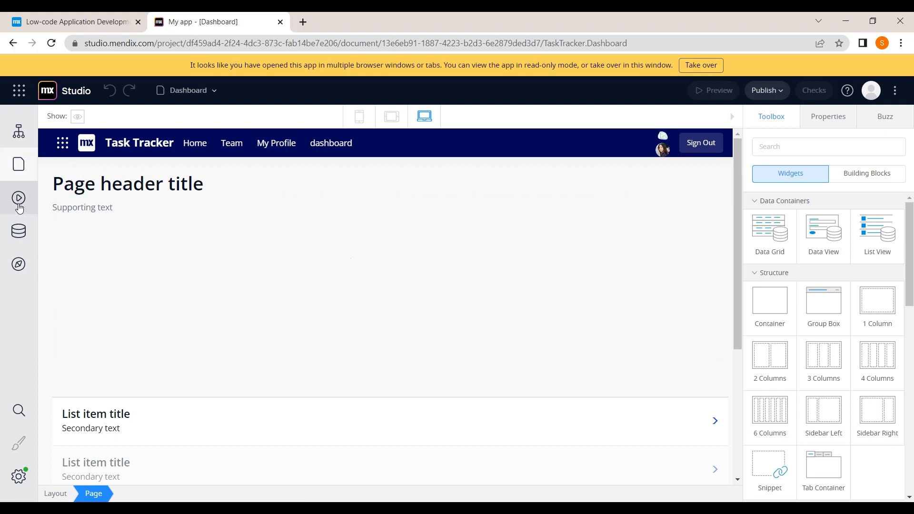
Step: Reopen the TaskTracker domain model and take over editing from the other window
left_click(22, 245)
left_click(84, 189)
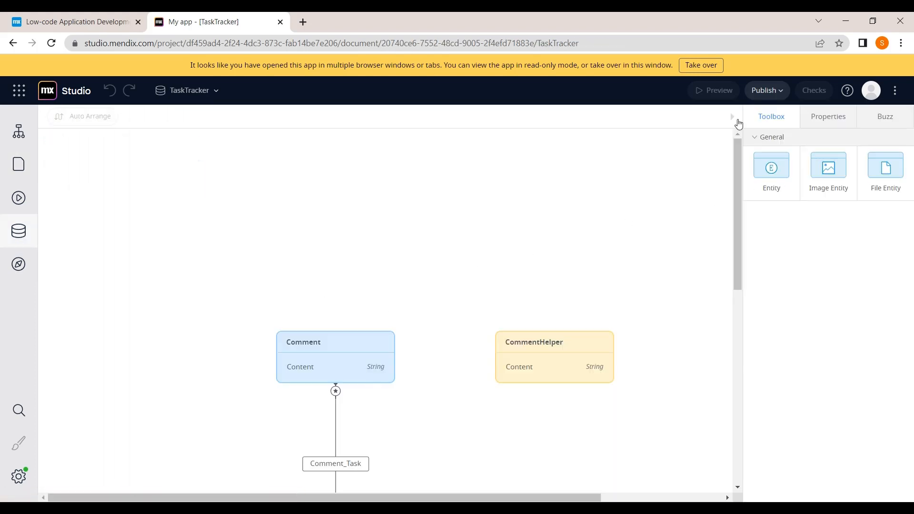
left_click(707, 75)
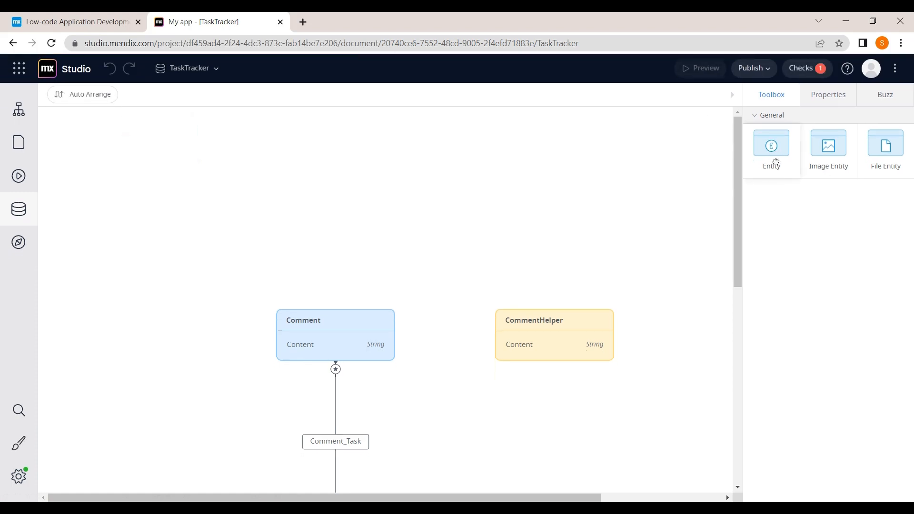
Step: Add a new entity named 'dasboard' and move it to the left of the canvas
left_click_drag(776, 163, 409, 157)
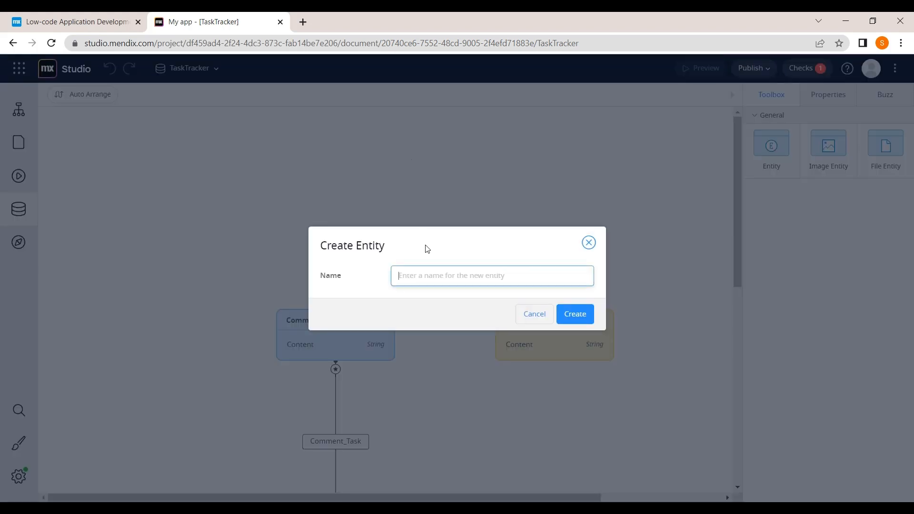
type("dasboard")
left_click(576, 314)
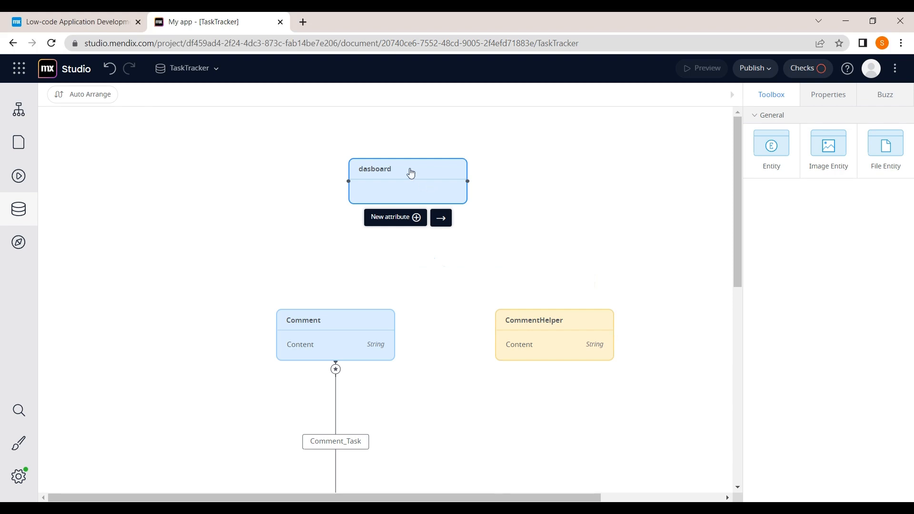
left_click(410, 172)
left_click_drag(408, 170, 136, 286)
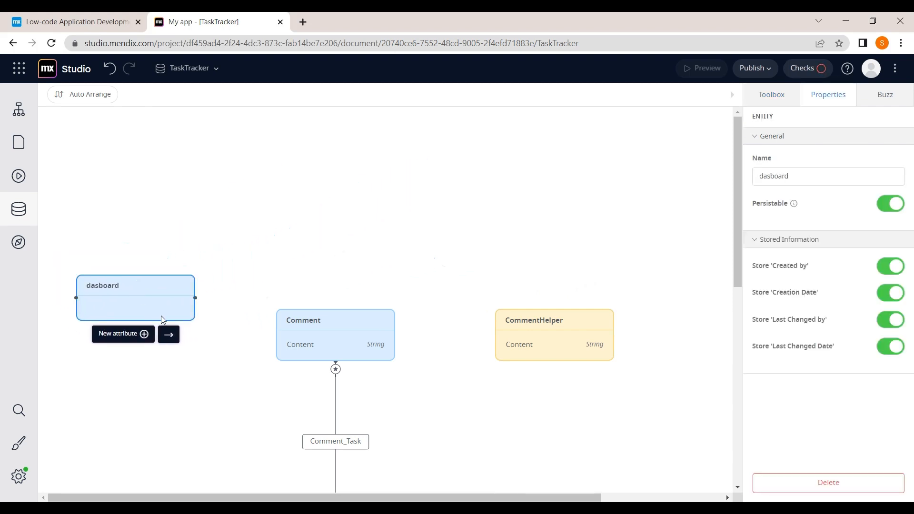
Step: Start a 'status' attribute of type Enumeration on dasboard and list the available enumerations
left_click(138, 336)
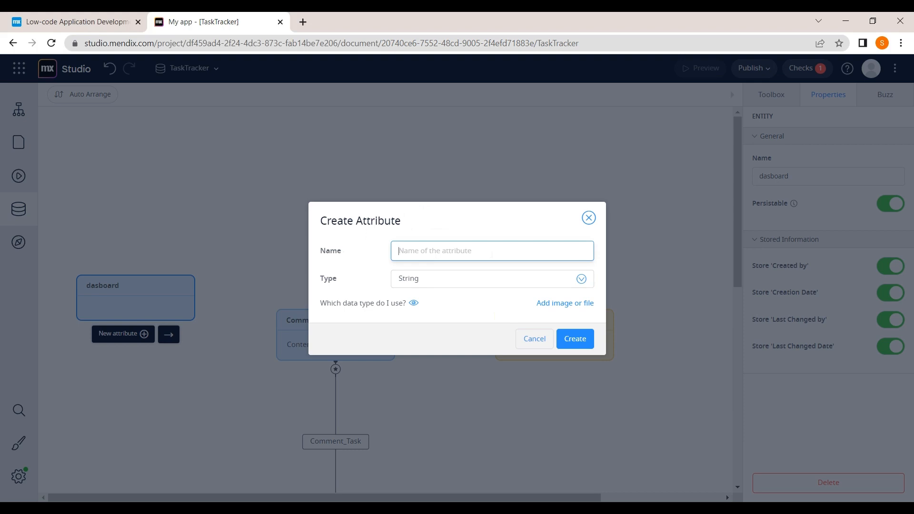
type("status")
left_click(480, 283)
left_click(480, 283)
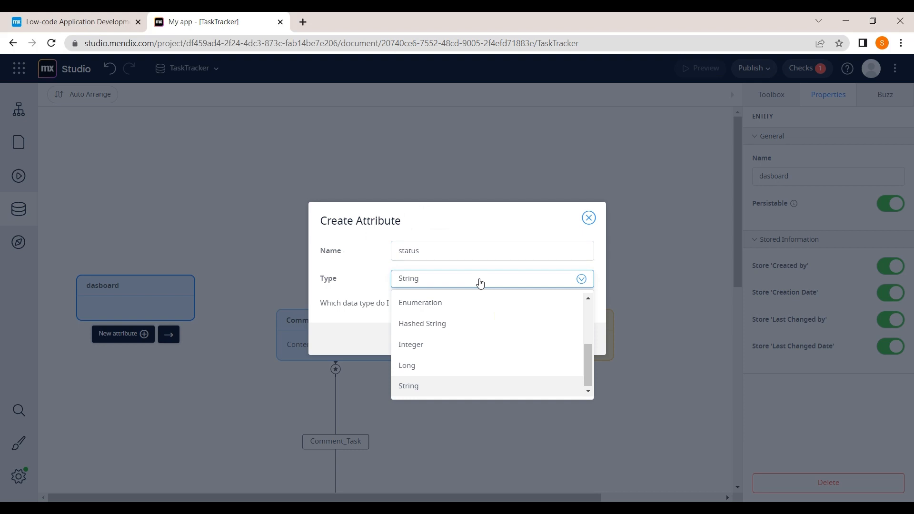
left_click(431, 310)
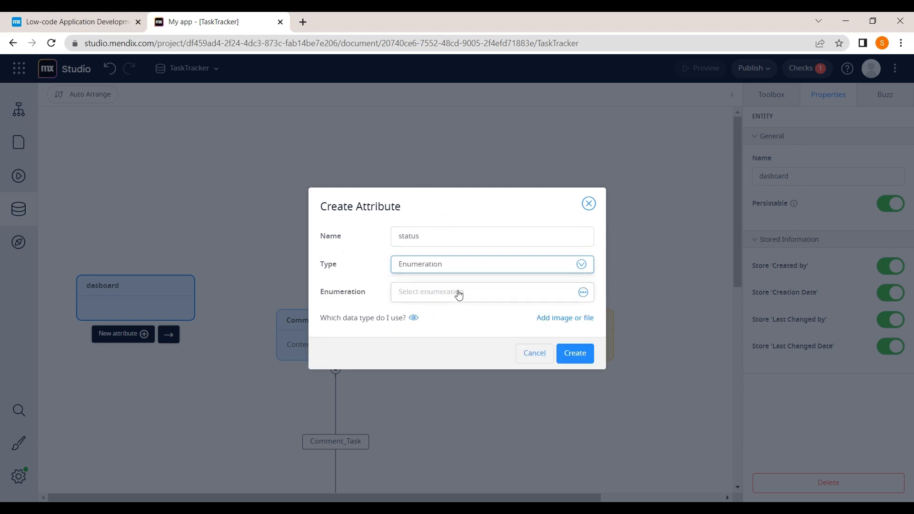
left_click(583, 293)
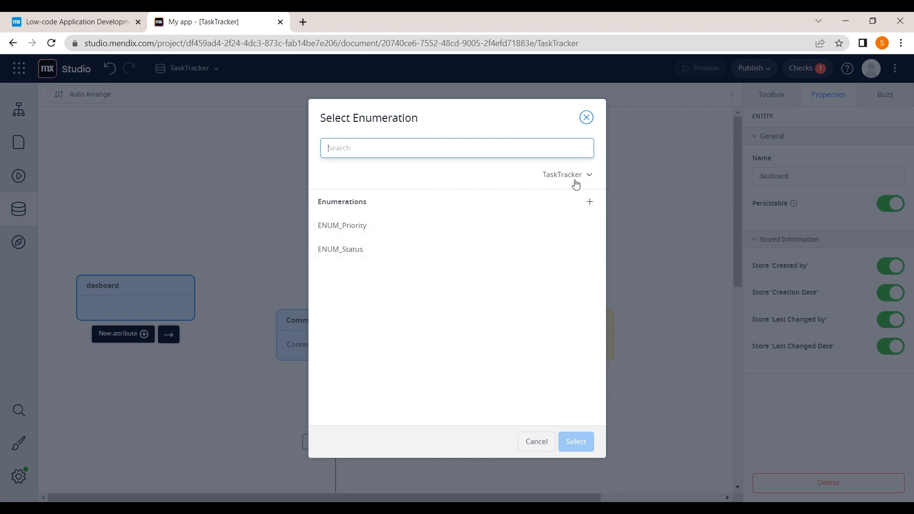
Step: Create a new 'status' enumeration with the items Achieved and Missed
left_click(591, 203)
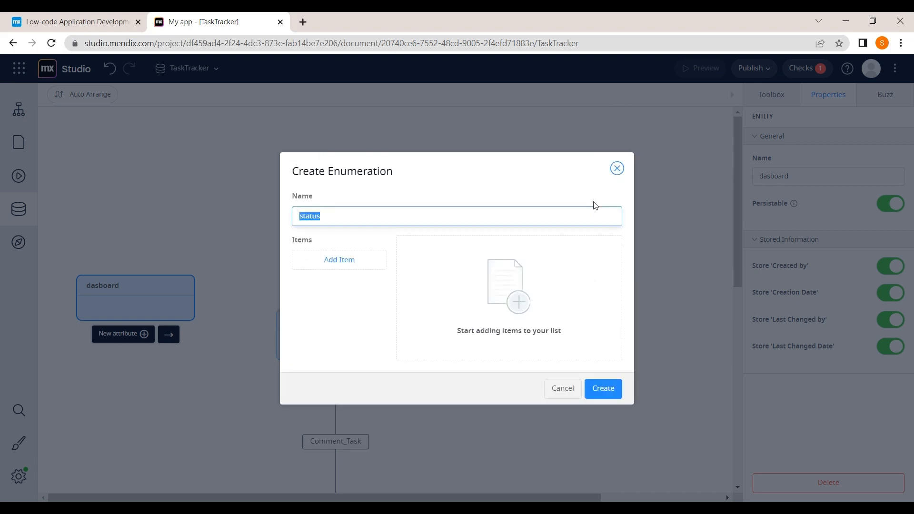
left_click(348, 259)
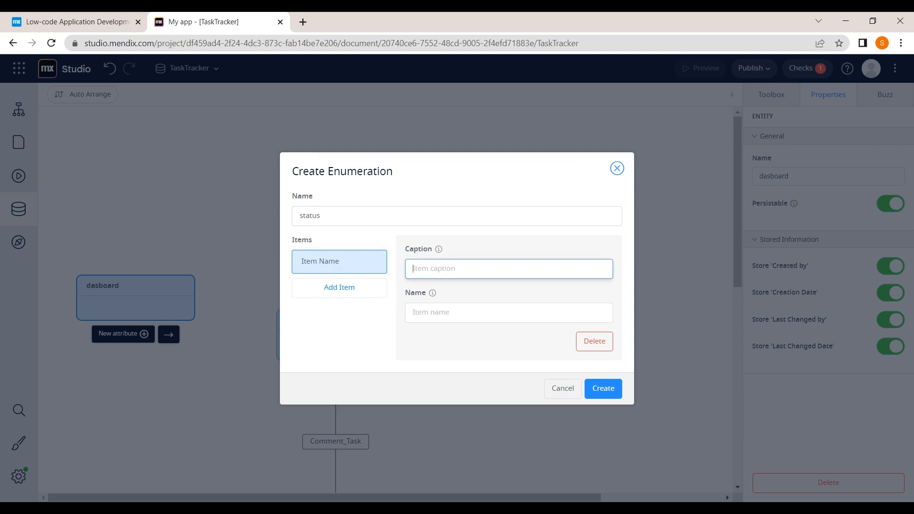
type("Achieved")
left_click(338, 288)
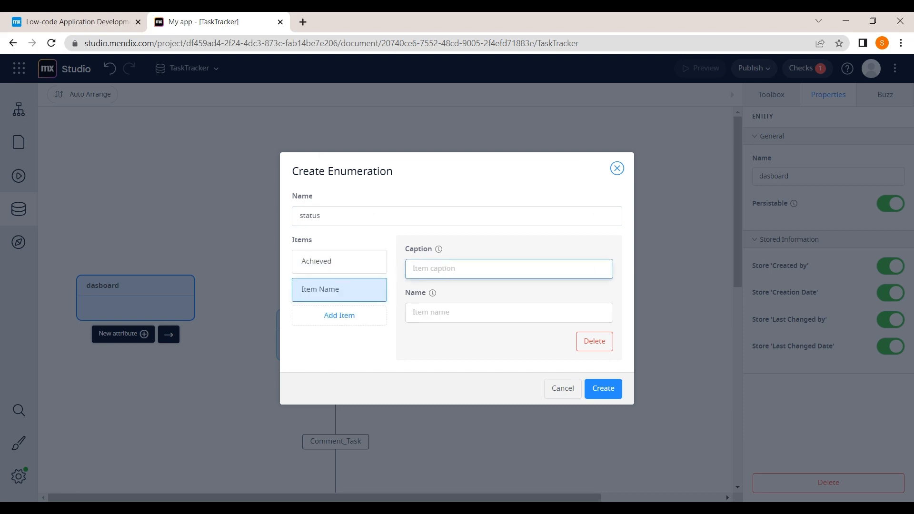
type("m")
key("BackSpace")
type("Missed")
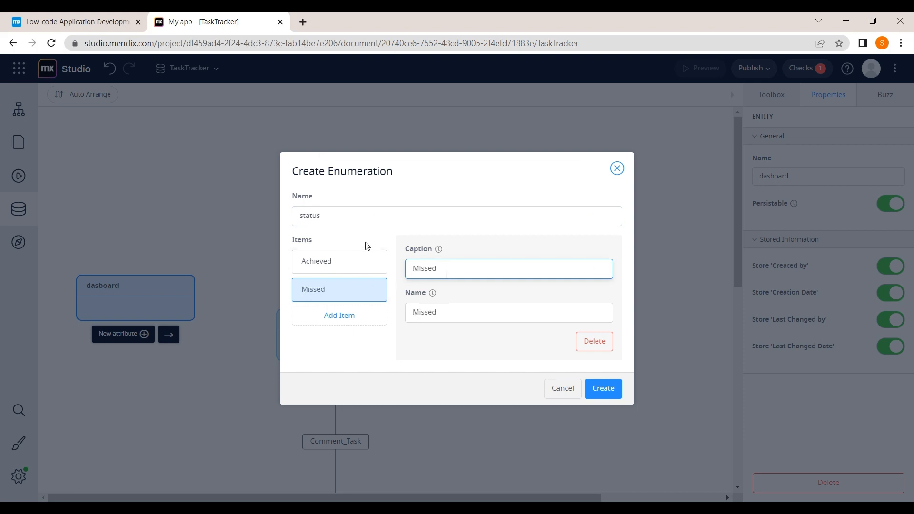
left_click(379, 242)
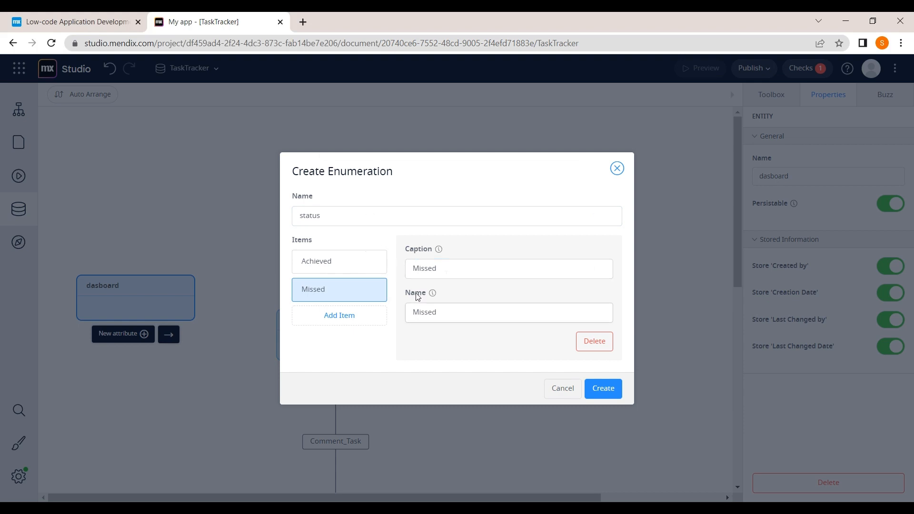
left_click(614, 392)
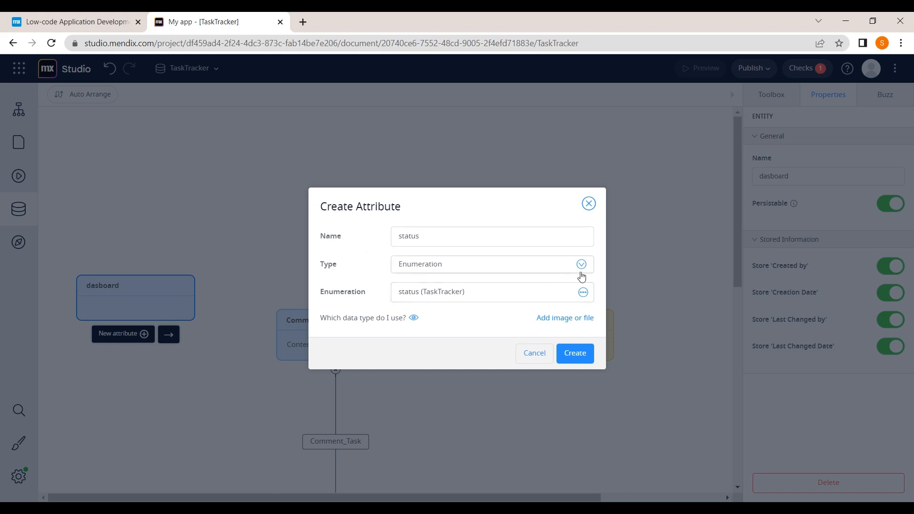
Step: Create the status attribute on dasboard and move the entity down beside Task
left_click(578, 353)
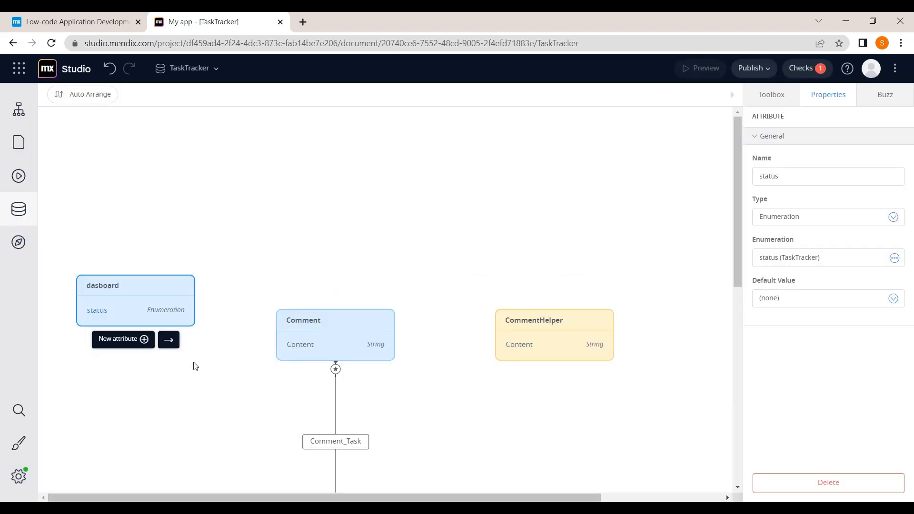
scroll(193, 367, "down", 2)
scroll(218, 381, "down", 2)
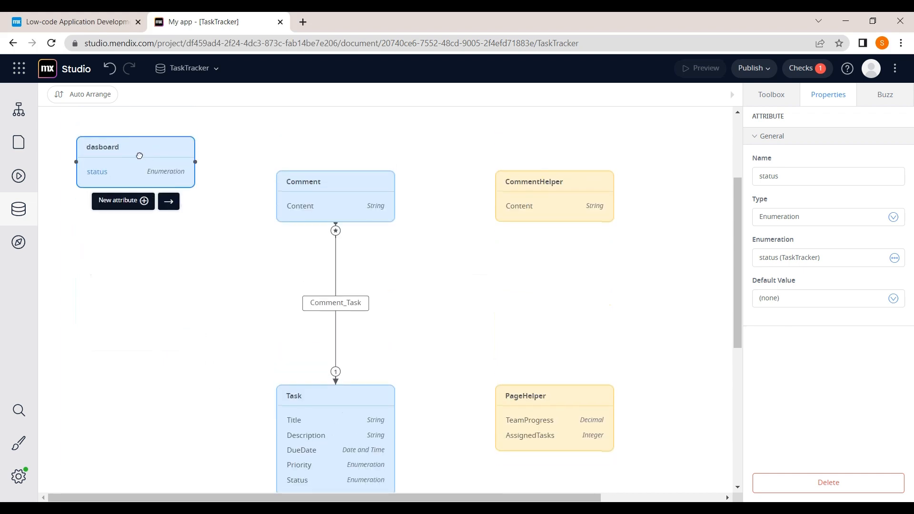
left_click_drag(143, 154, 136, 414)
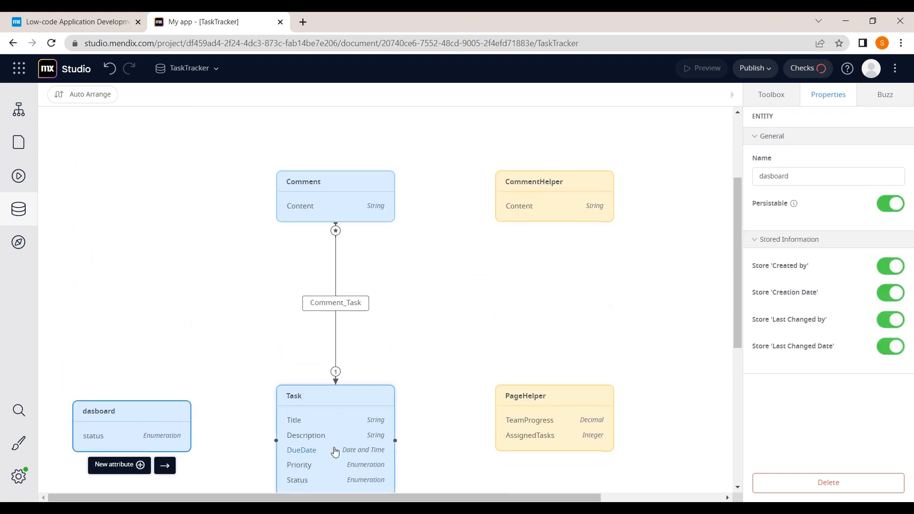
scroll(334, 449, "down", 4)
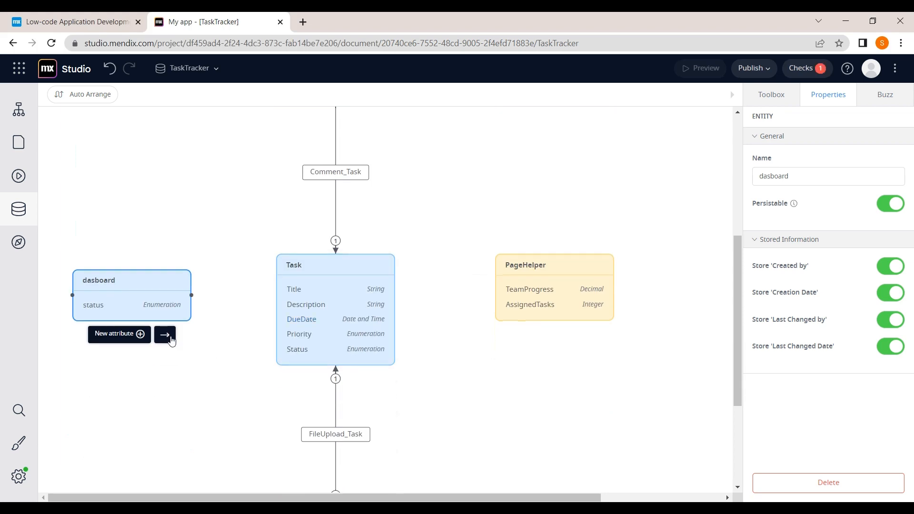
Step: Associate dasboard with Task through a dasboard_Task association, then nudge dasboard left
left_click(167, 336)
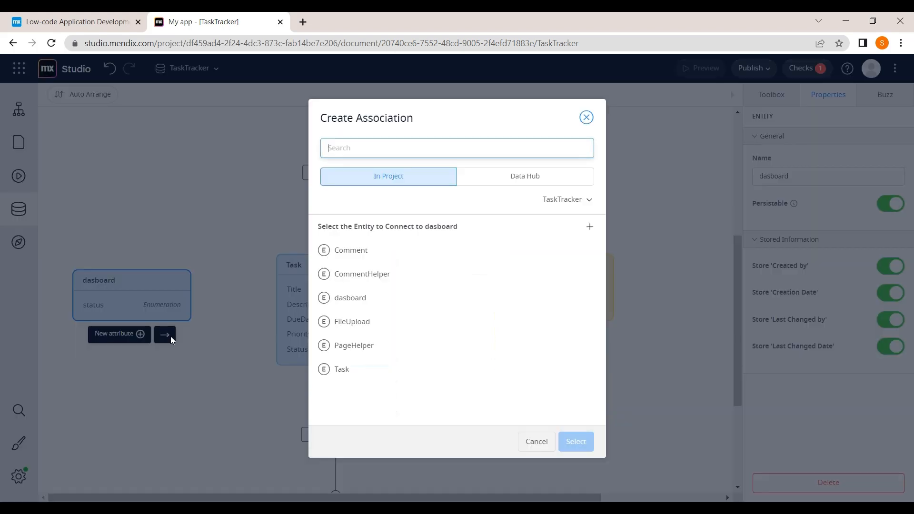
left_click(369, 375)
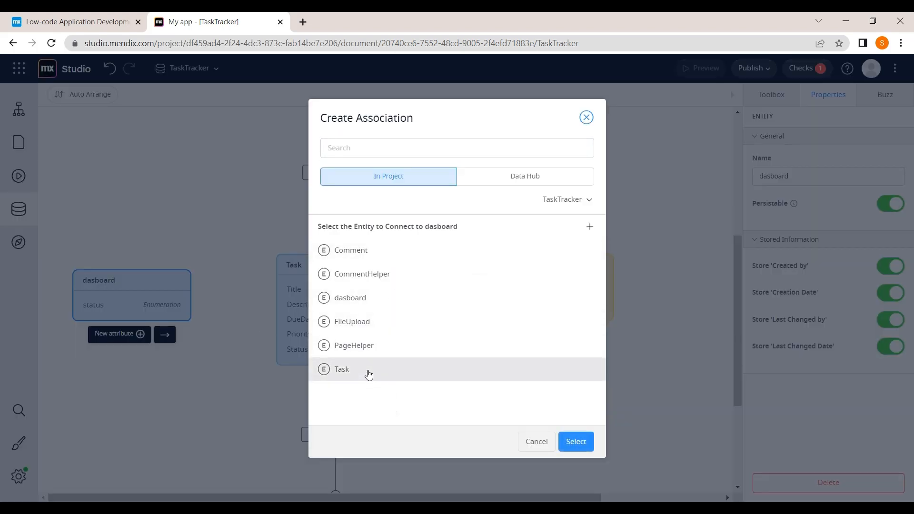
left_click(575, 442)
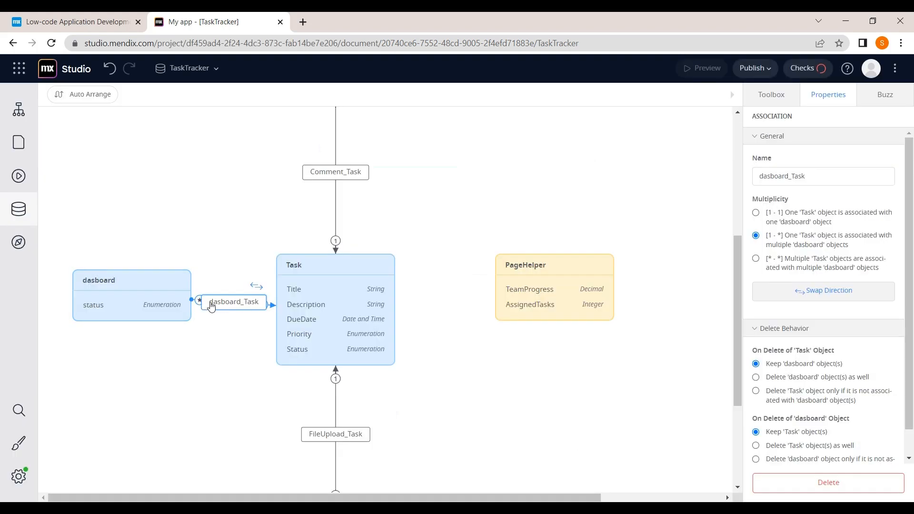
left_click(142, 282)
left_click_drag(142, 282, 103, 292)
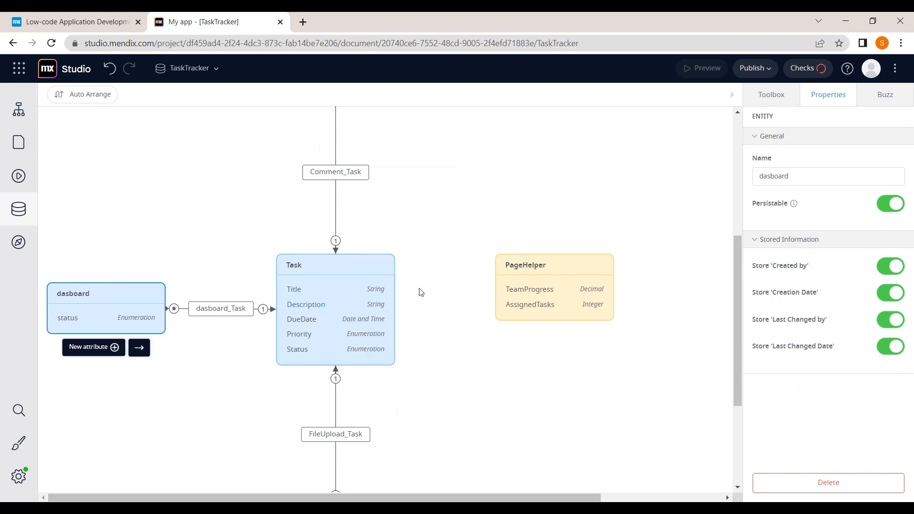
Step: Add a CompletionDate attribute of type Date and Time to the Task entity
left_click(251, 232)
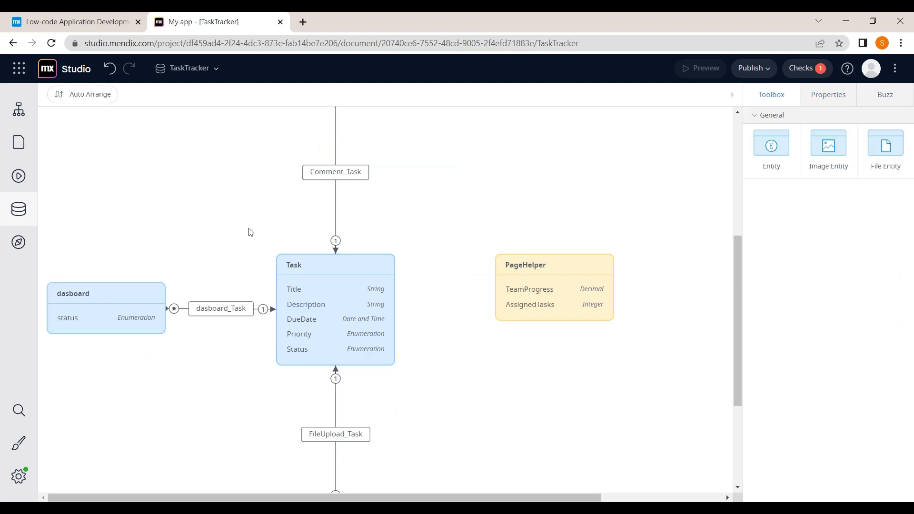
left_click(335, 324)
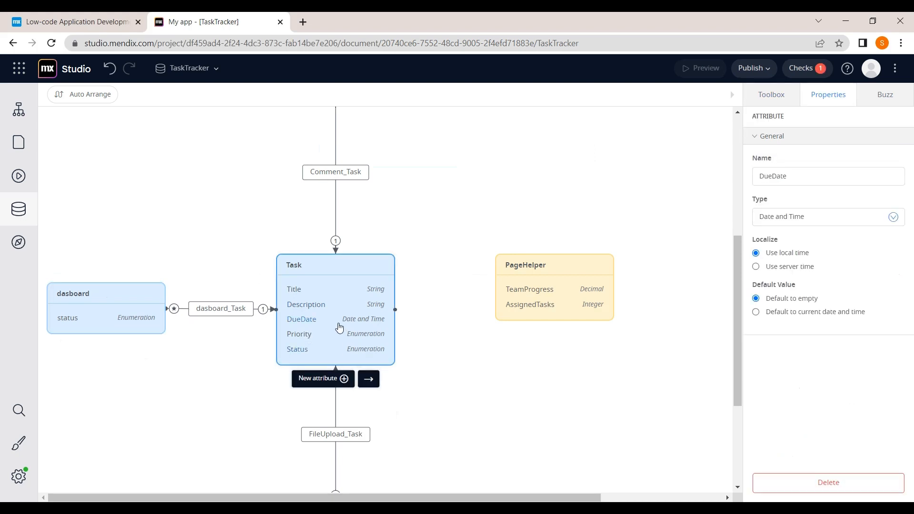
left_click(338, 379)
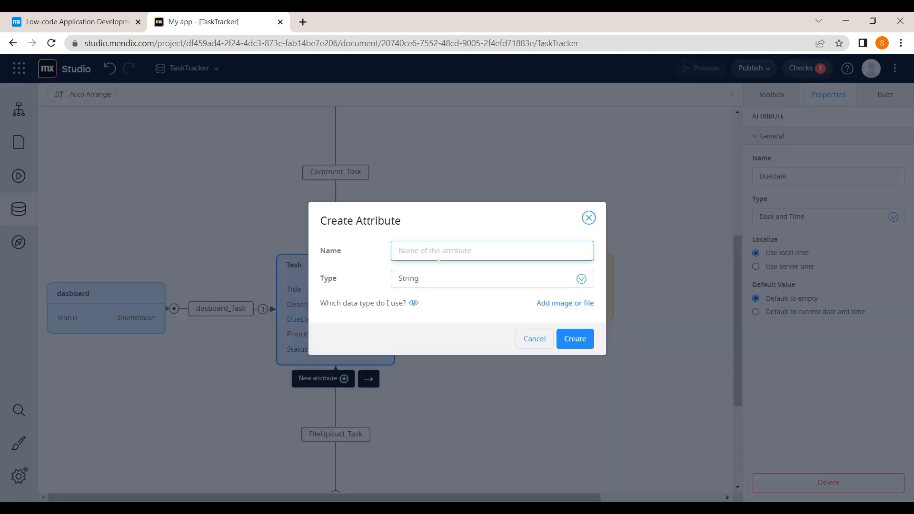
type("CompletionDate")
left_click(481, 283)
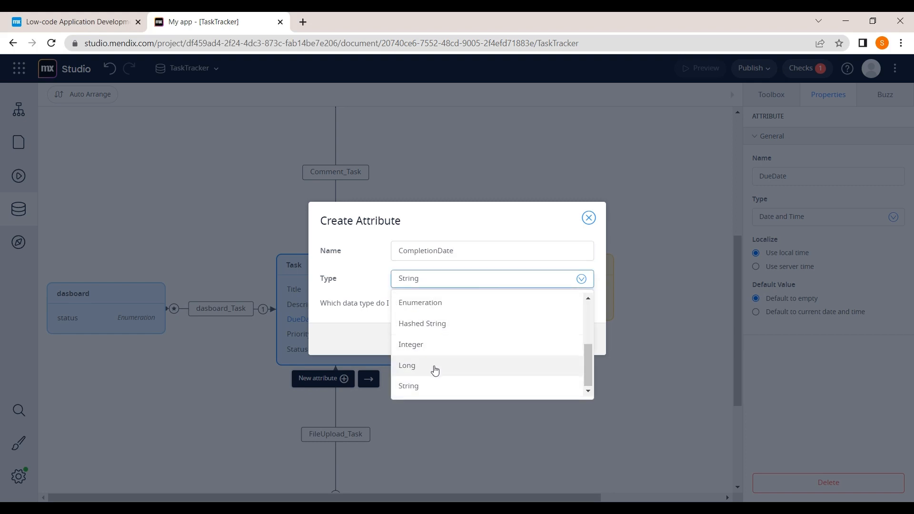
scroll(434, 370, "up", 3)
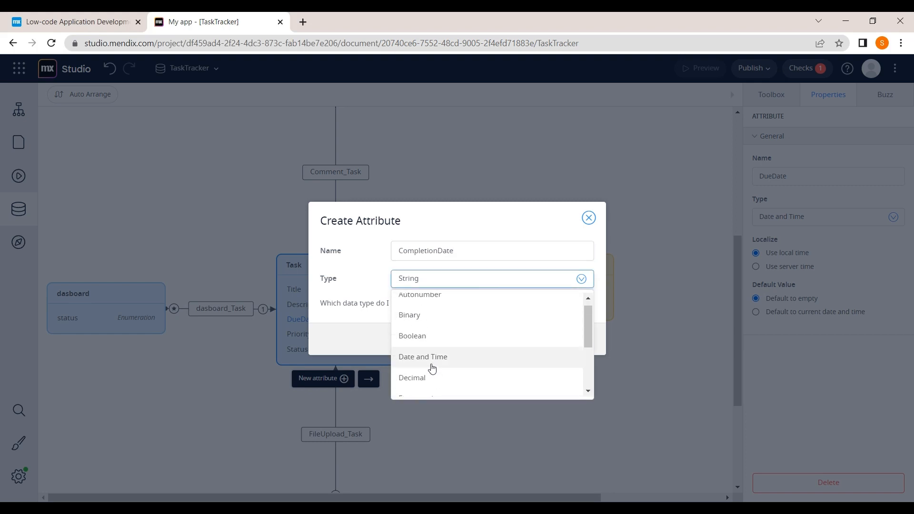
left_click(433, 367)
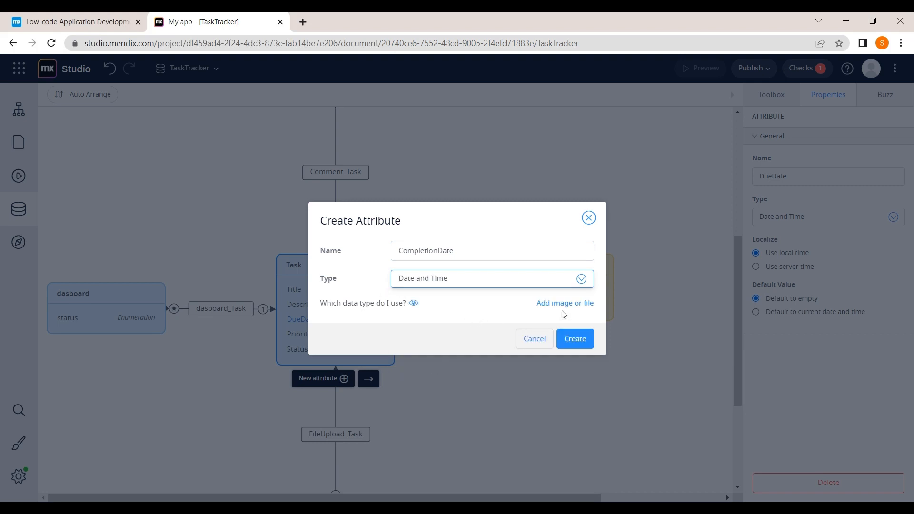
left_click(573, 338)
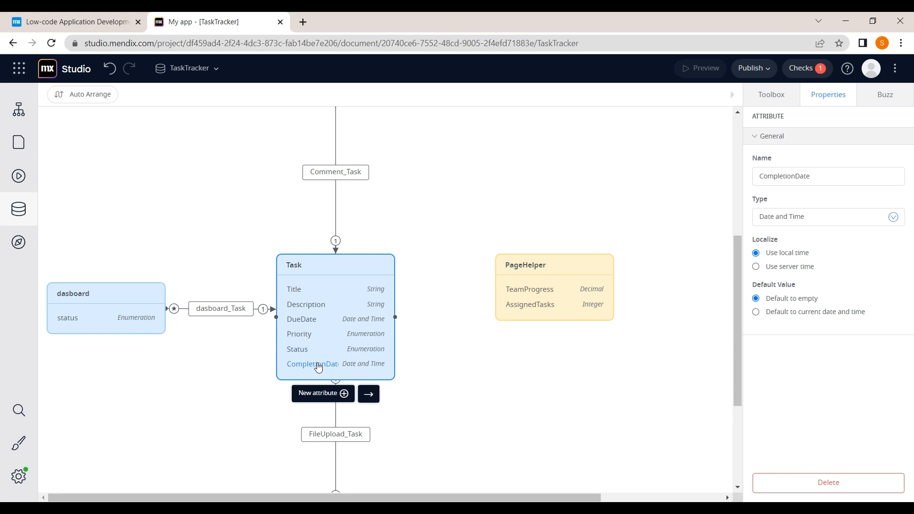
Step: Review the updated domain model and clear the attribute selection
scroll(501, 386, "down", 2)
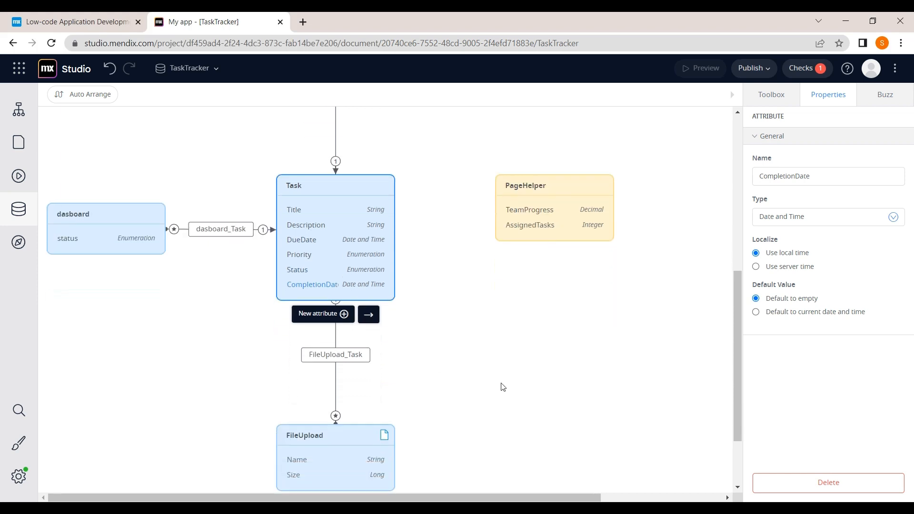
scroll(187, 268, "up", 1)
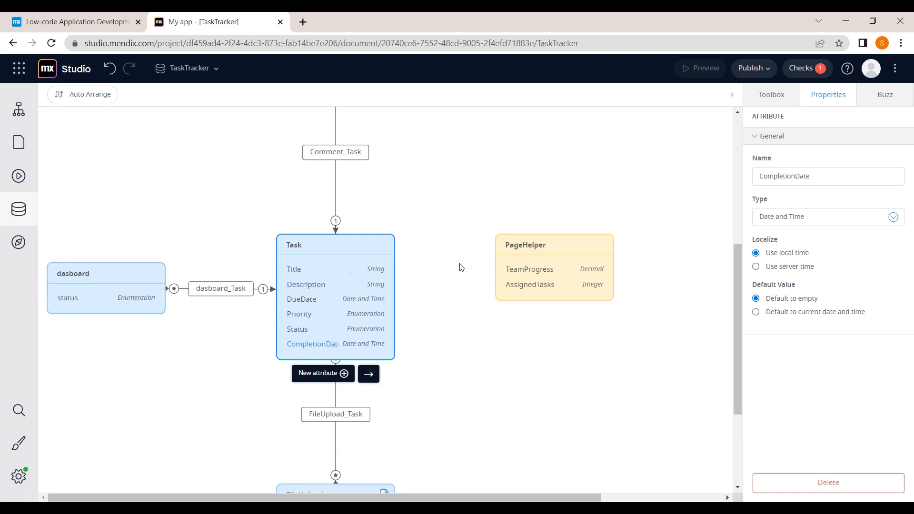
scroll(462, 268, "up", 2)
scroll(462, 268, "up", 3)
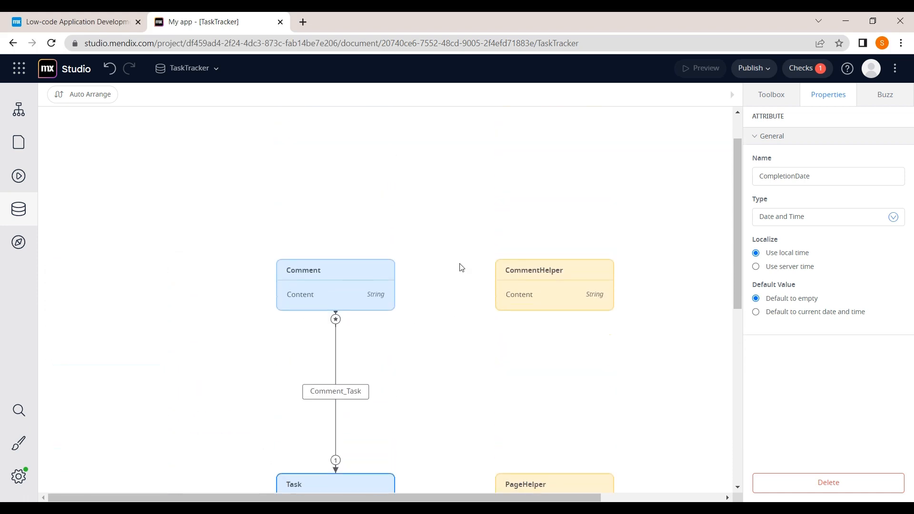
scroll(462, 267, "down", 4)
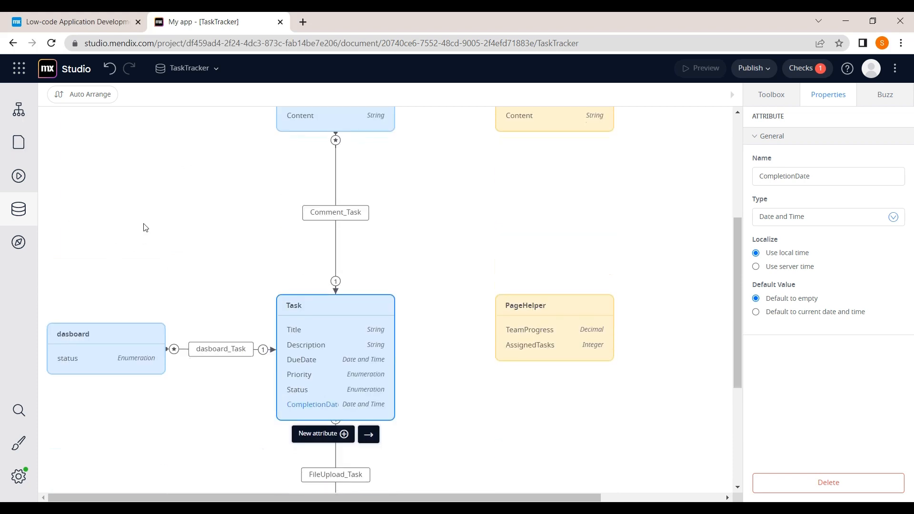
left_click(177, 174)
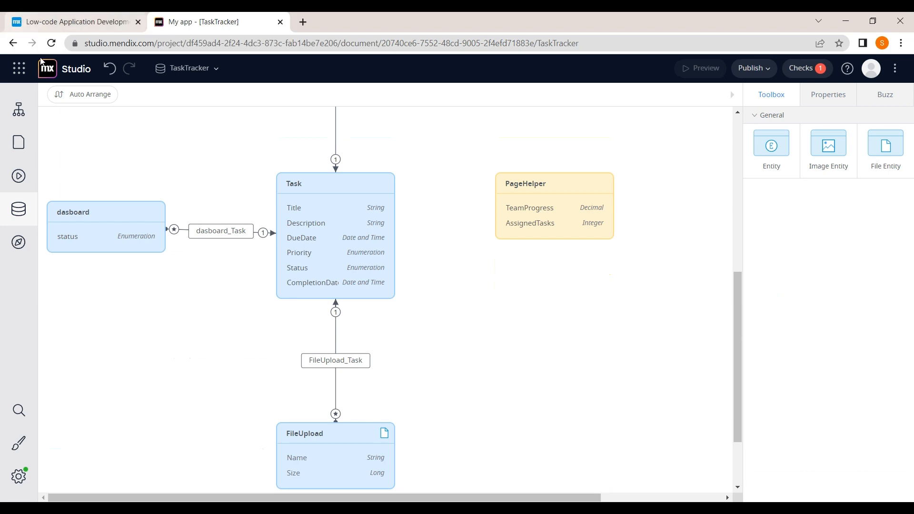
Step: On the Dashboard page, delete the empty header container and its column, then select the list view
left_click(20, 142)
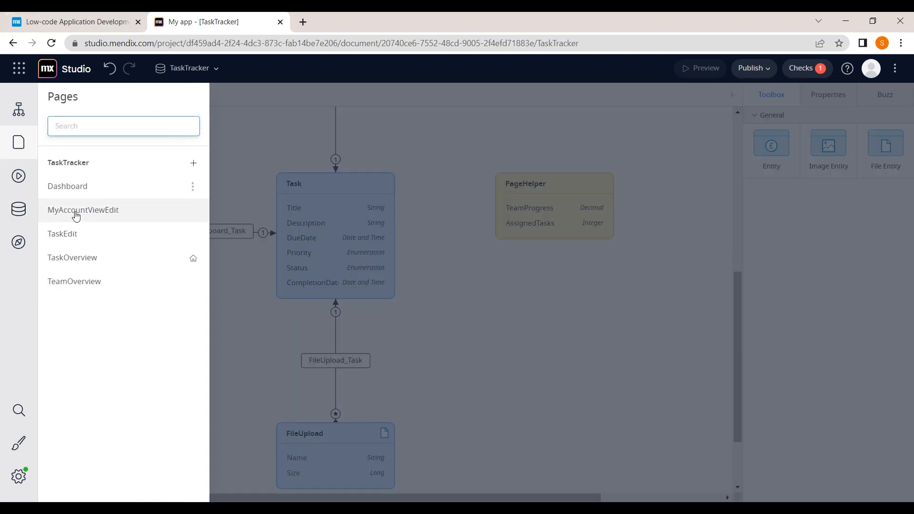
left_click(94, 195)
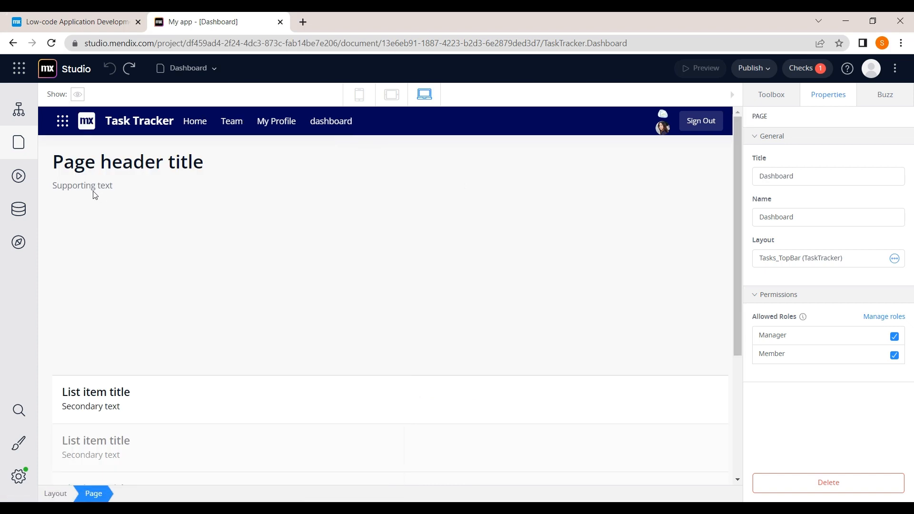
scroll(229, 219, "down", 1)
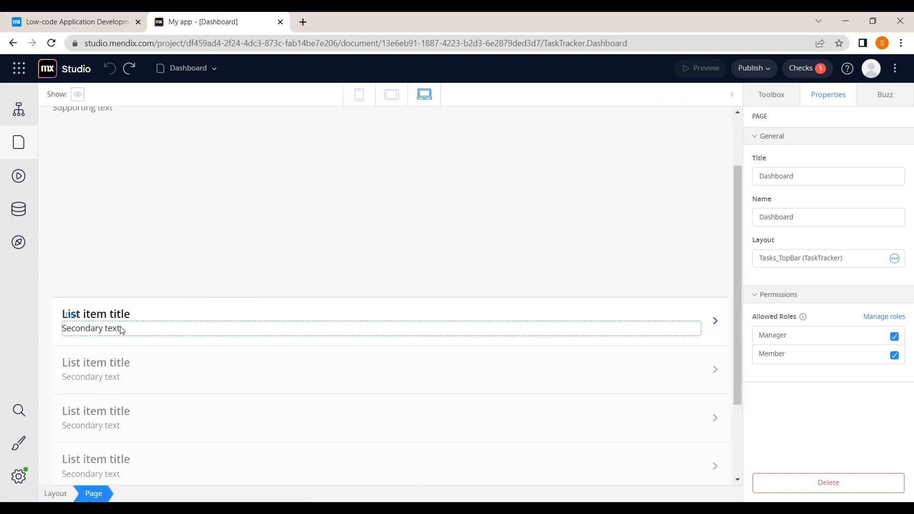
left_click(123, 331)
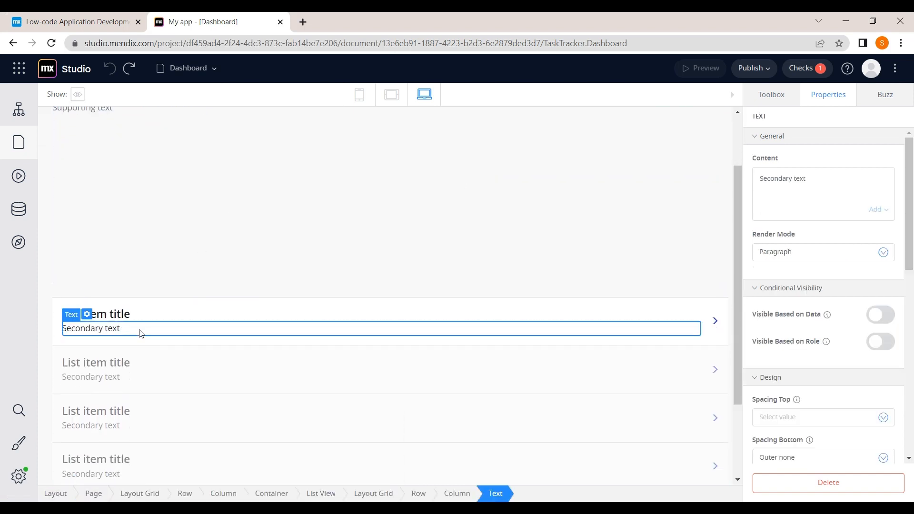
left_click(276, 245)
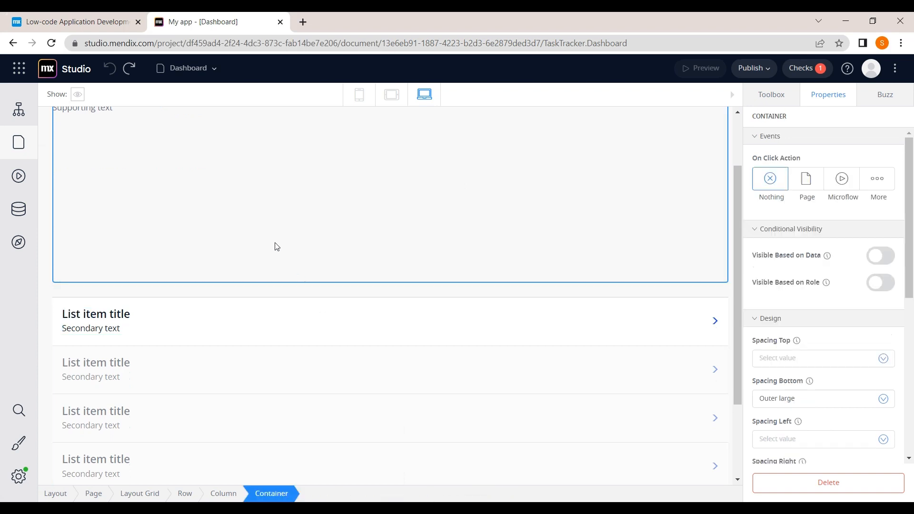
left_click(796, 494)
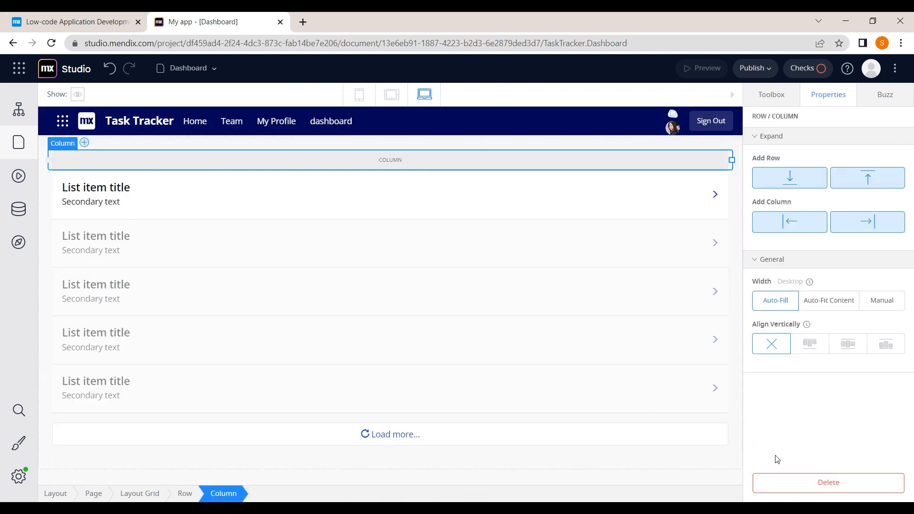
left_click(815, 492)
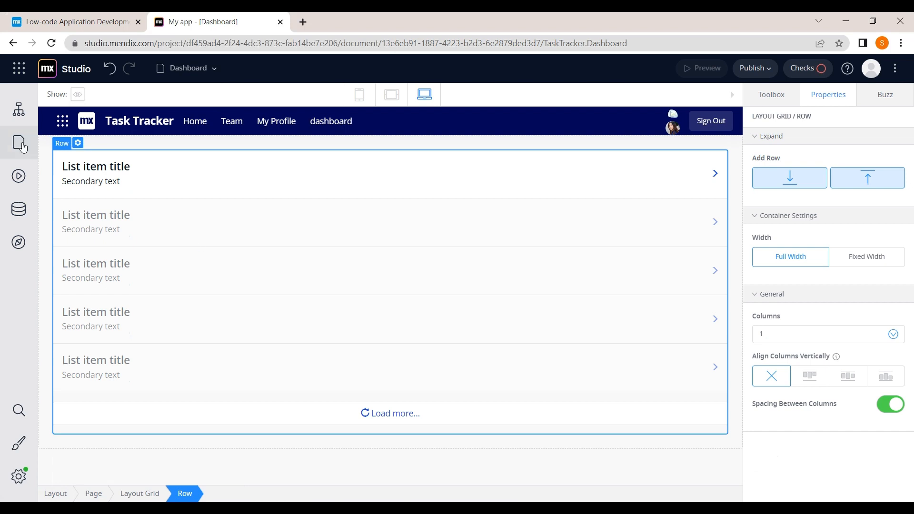
left_click(48, 141)
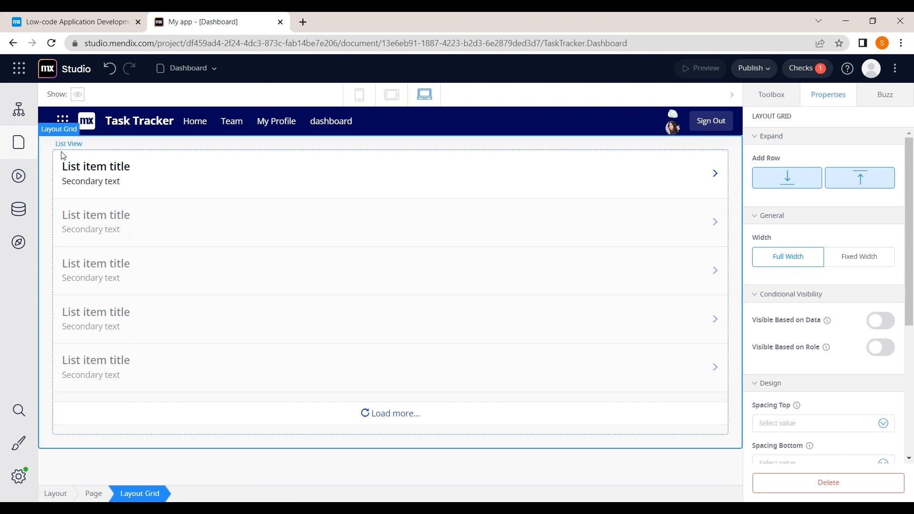
left_click(63, 156)
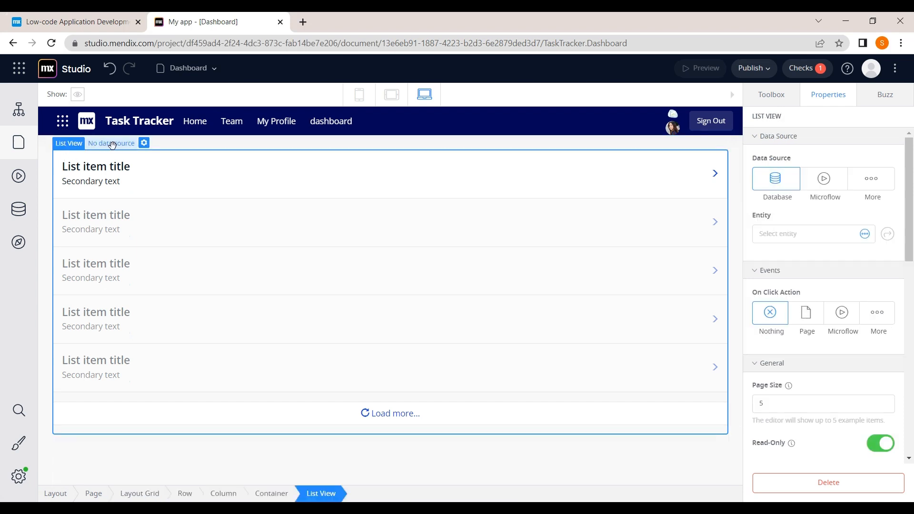
Step: Set the Dashboard list view's data source entity to dasboard
left_click(141, 148)
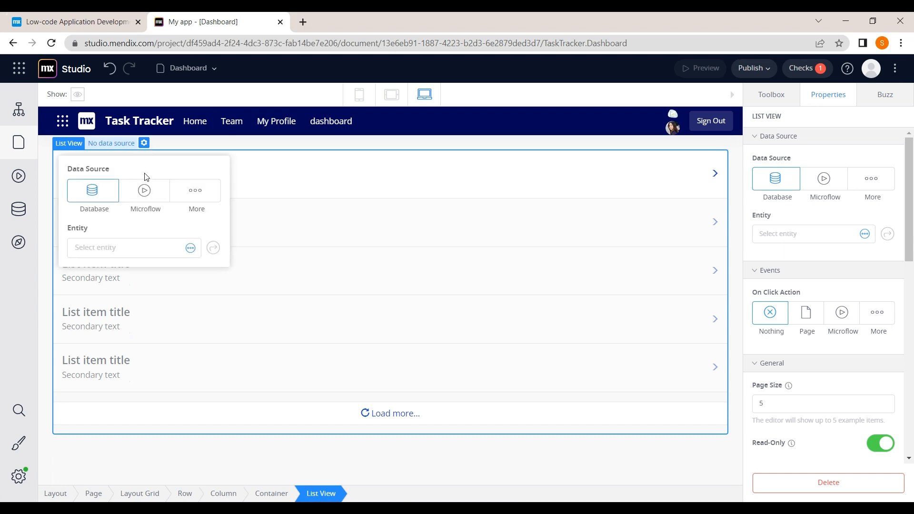
left_click(117, 250)
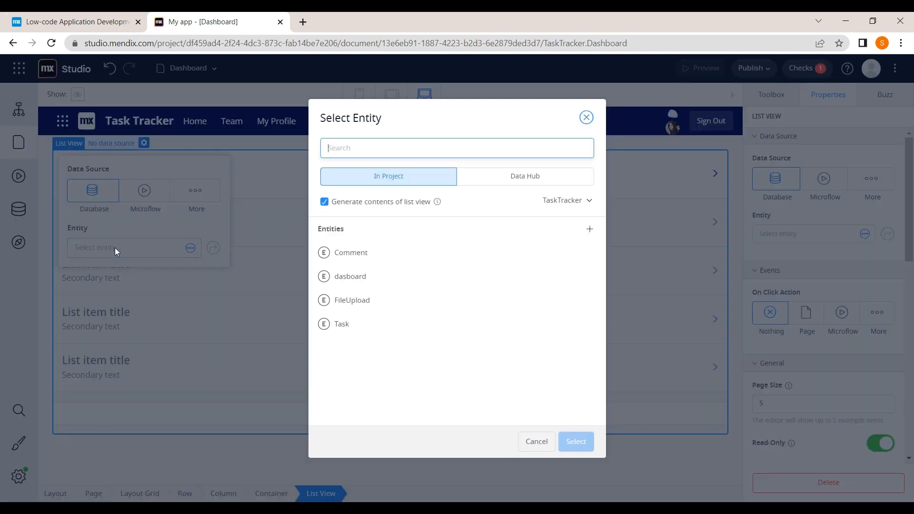
left_click(379, 284)
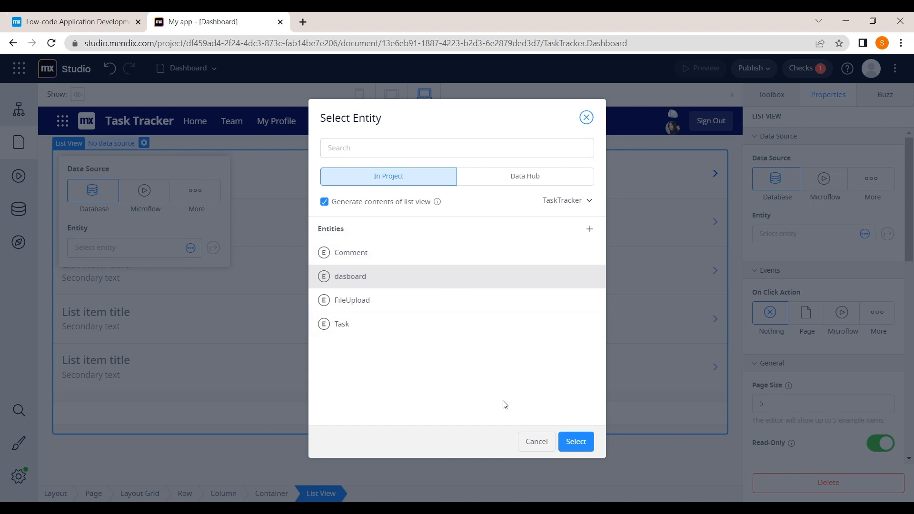
left_click(571, 446)
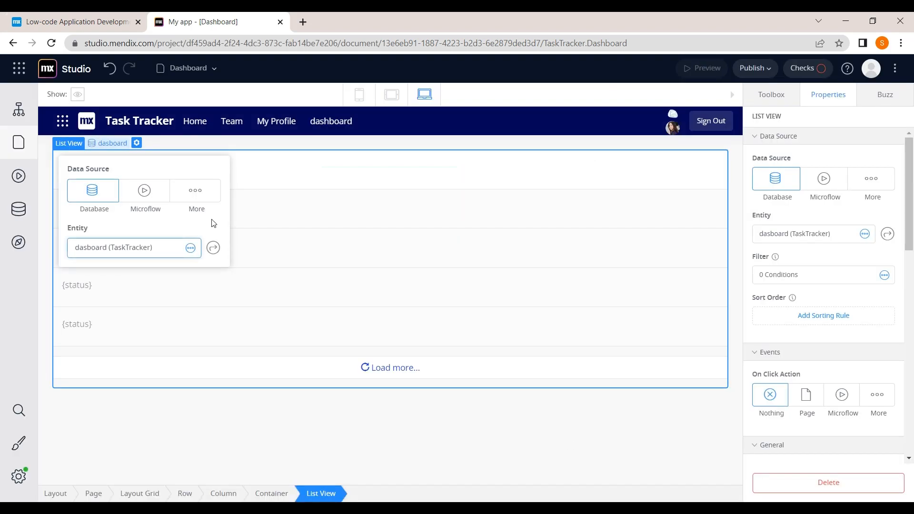
left_click(277, 206)
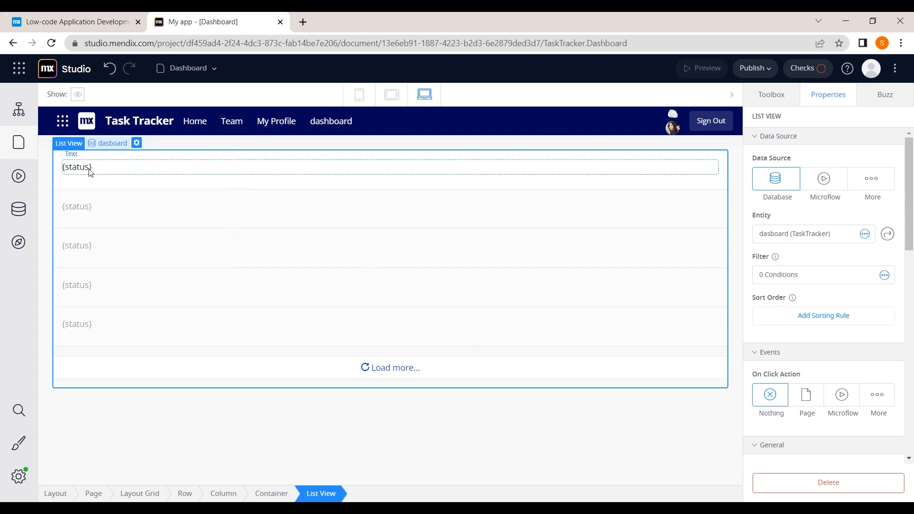
Step: Insert the status attribute into the first row's text
left_click(93, 171)
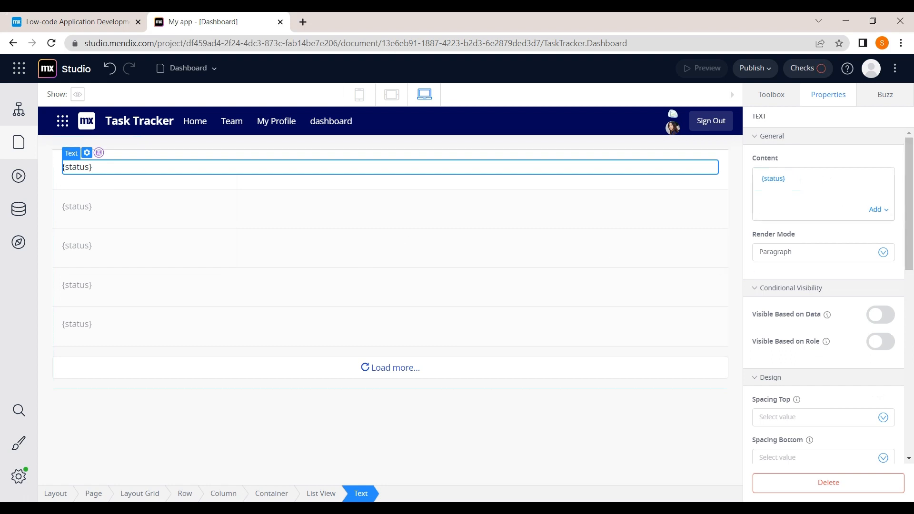
left_click(885, 212)
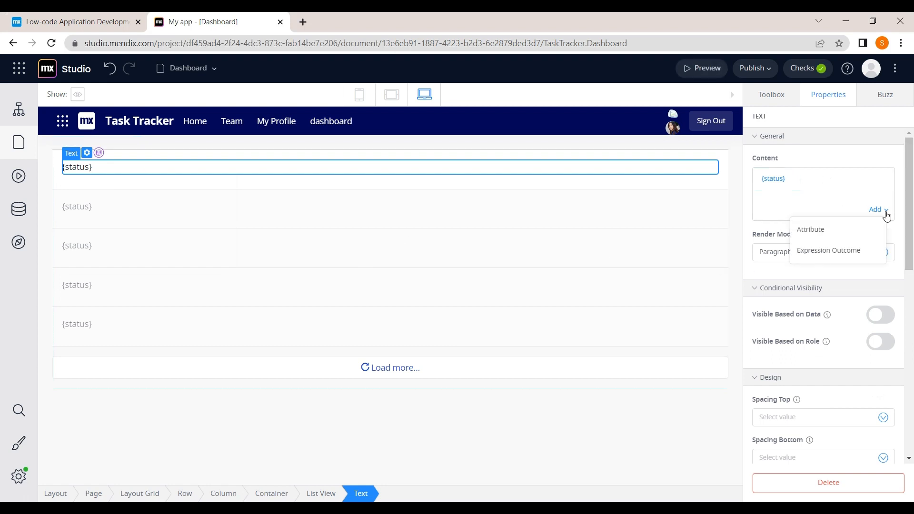
left_click(841, 236)
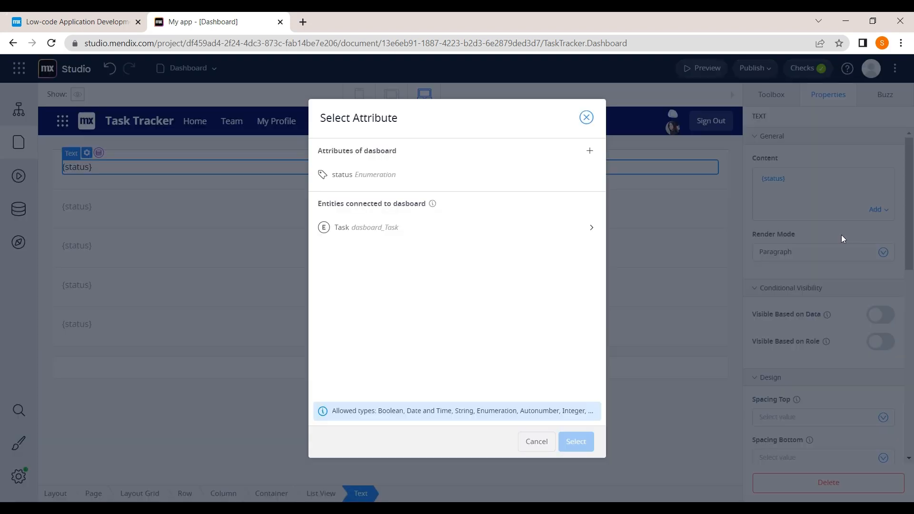
left_click(431, 184)
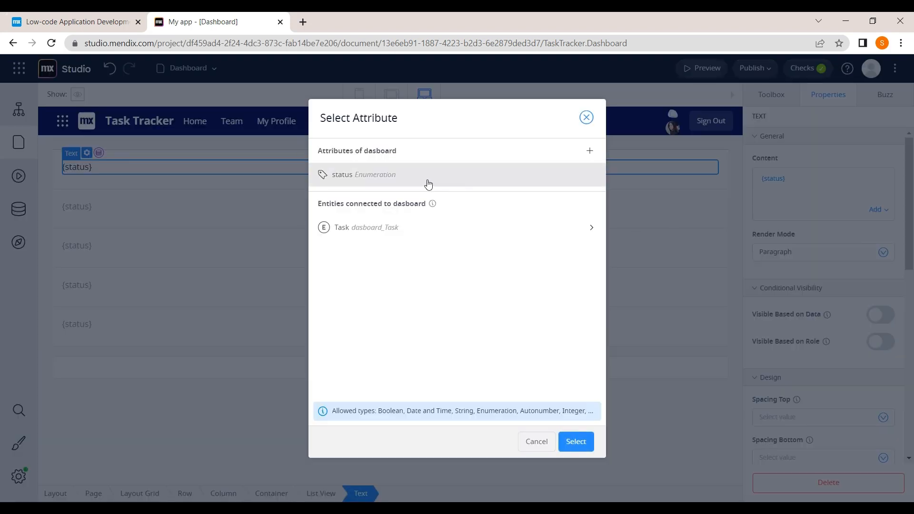
left_click(576, 442)
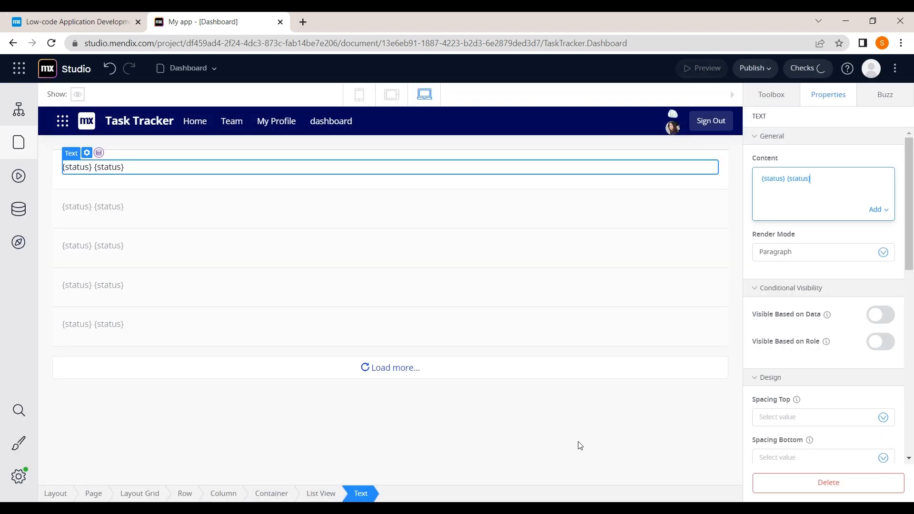
Step: Remove the duplicate {status} so the row text shows a single status placeholder
left_click(787, 183)
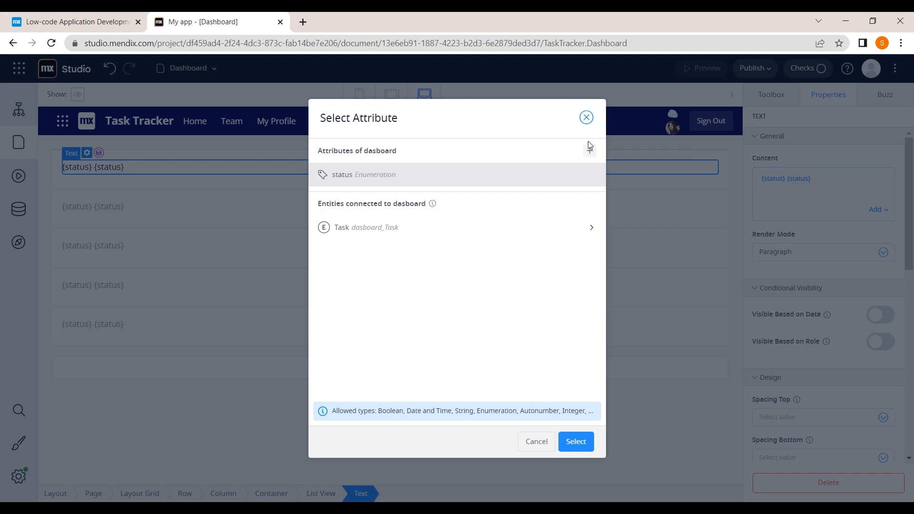
left_click(586, 119)
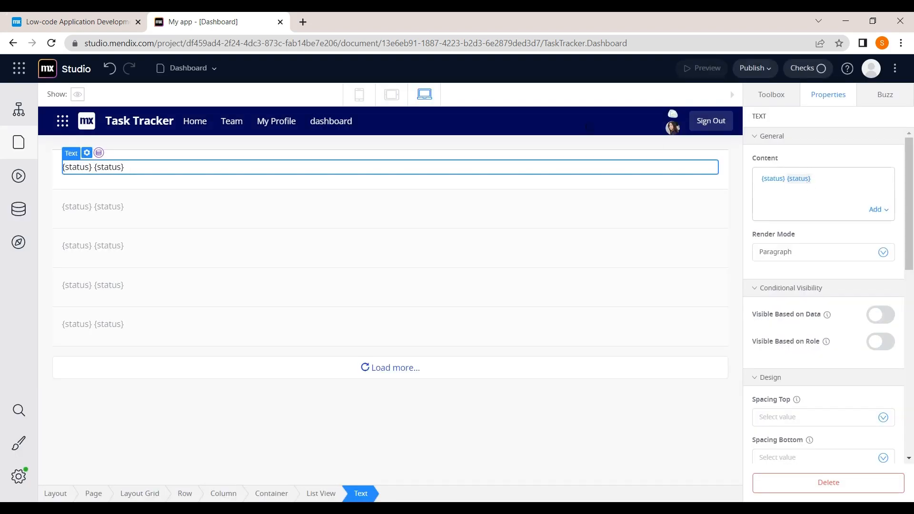
left_click(787, 179)
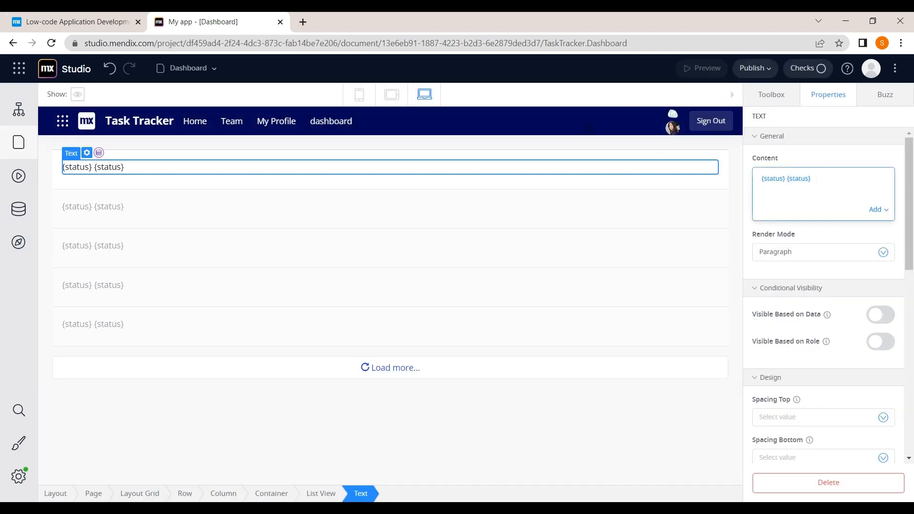
key("BackSpace")
key("BackSpace")
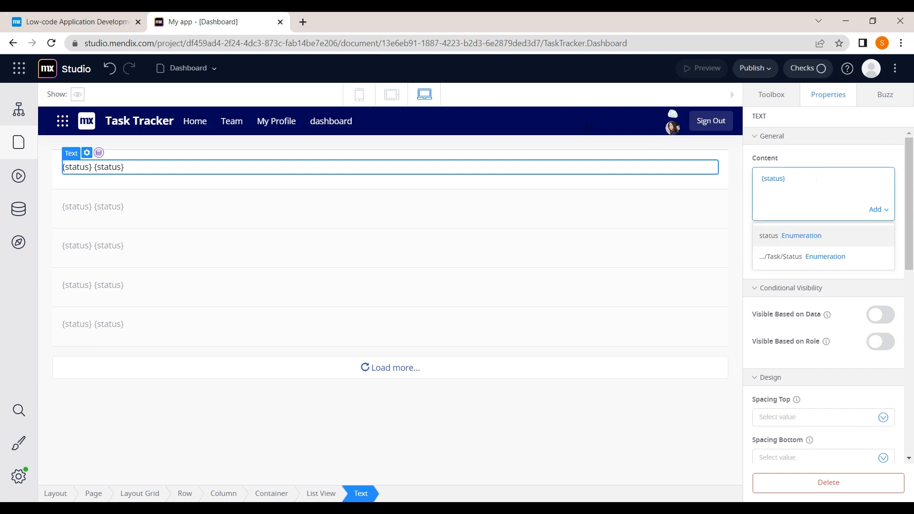
left_click(372, 198)
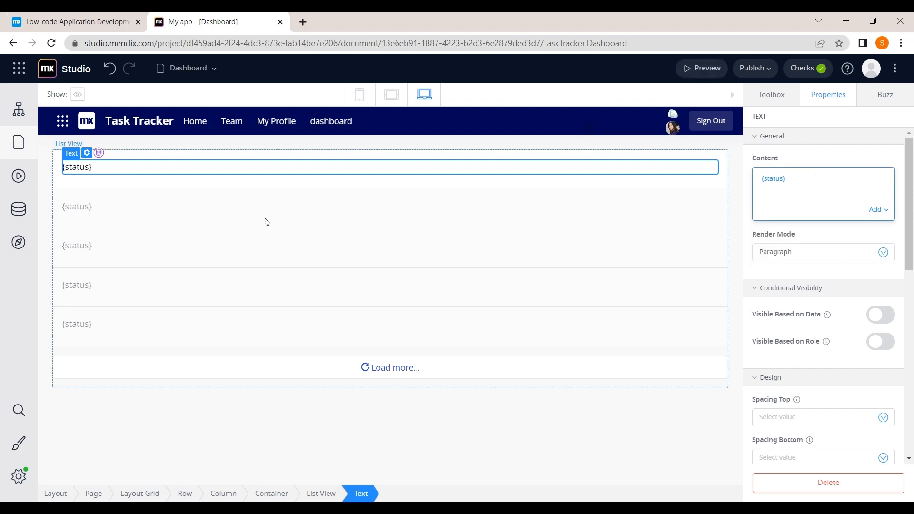
left_click(143, 198)
left_click(140, 173)
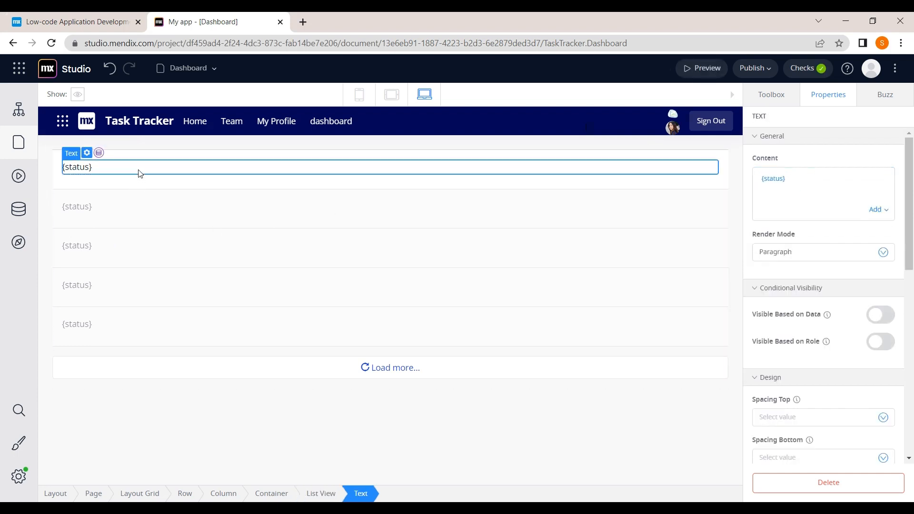
left_click(24, 142)
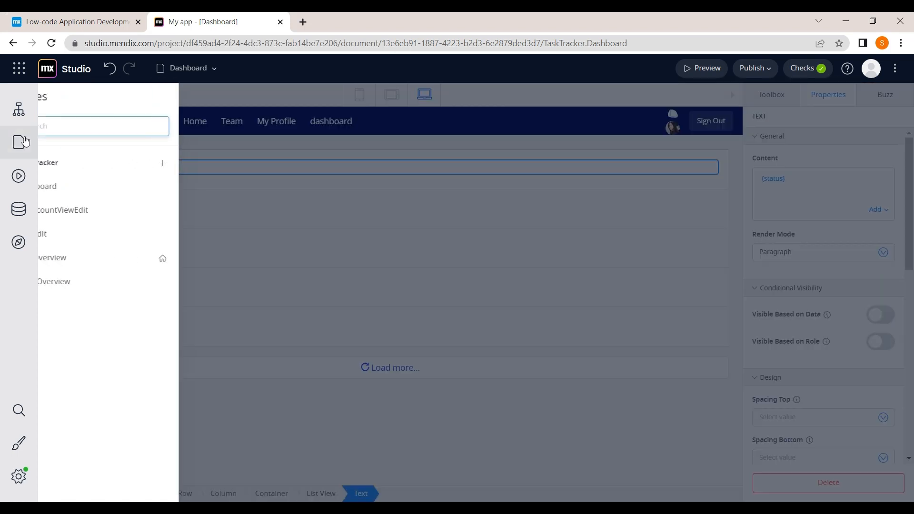
Step: Open the TaskEdit page and select its Due date date picker
left_click(72, 235)
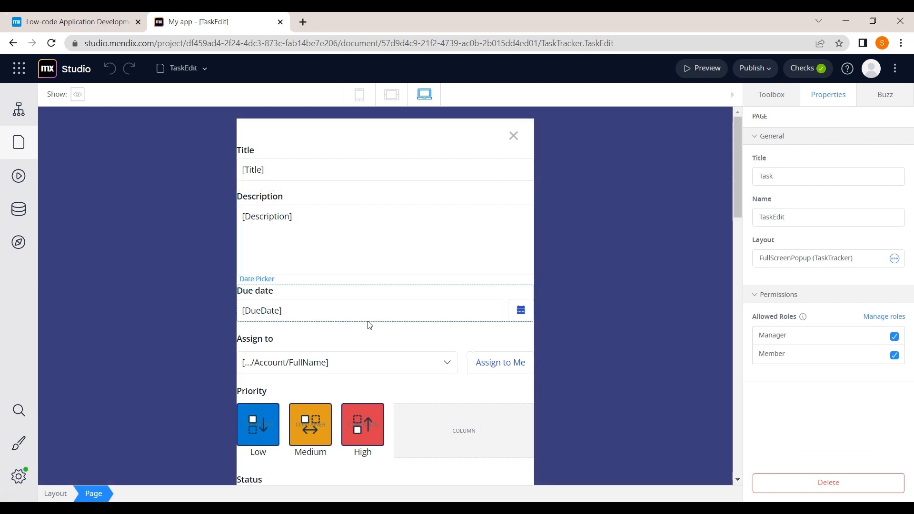
scroll(381, 328, "down", 1)
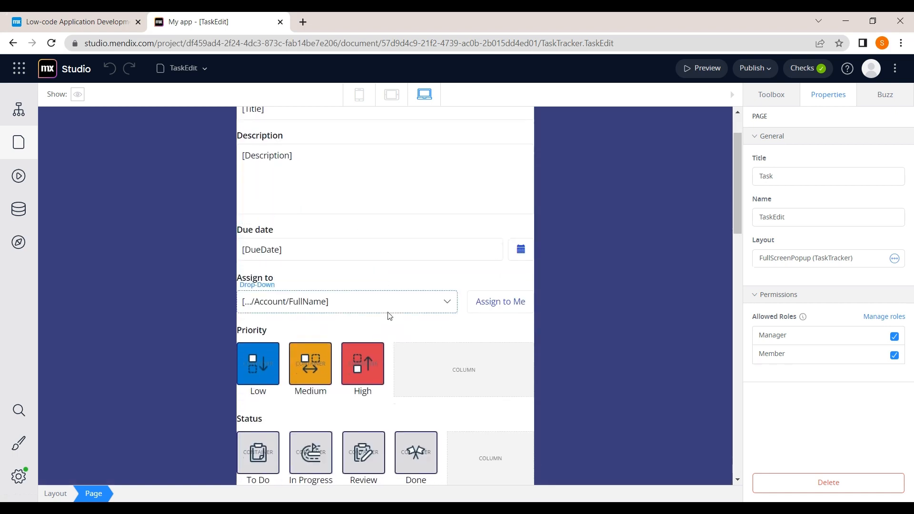
scroll(372, 256, "up", 1)
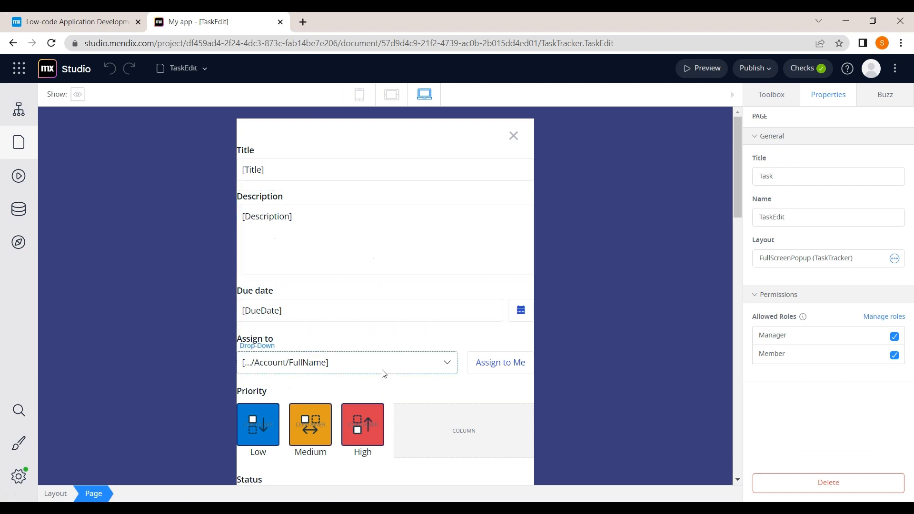
left_click(363, 318)
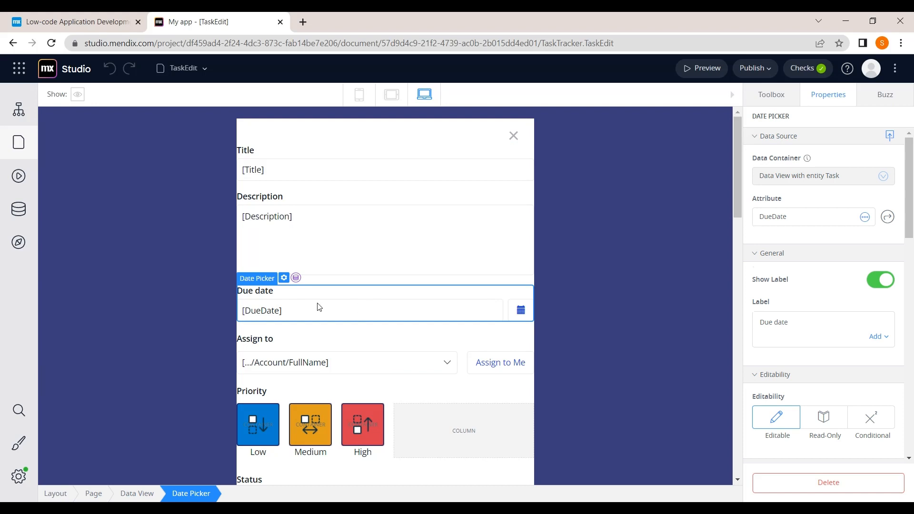
Step: Duplicate the Due date picker and bind the copy to the CompletionDate attribute
key("ctrl+v")
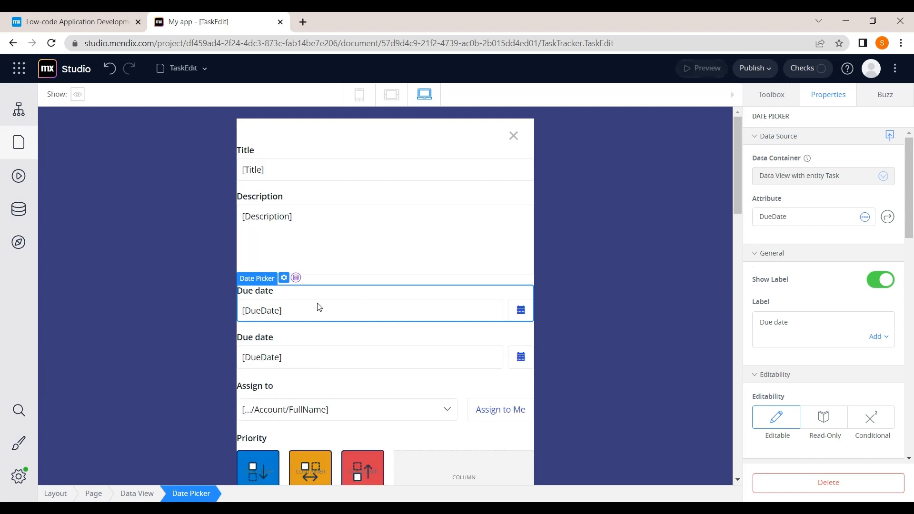
left_click(274, 336)
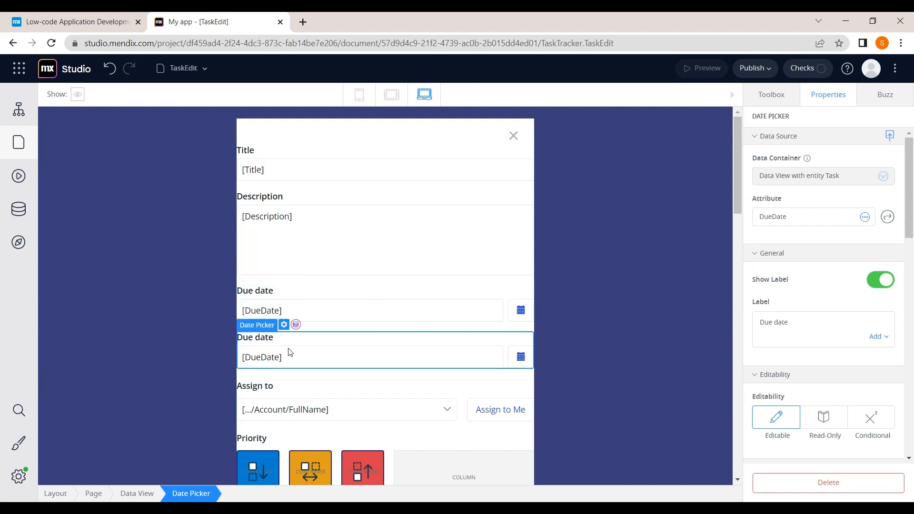
left_click(804, 325)
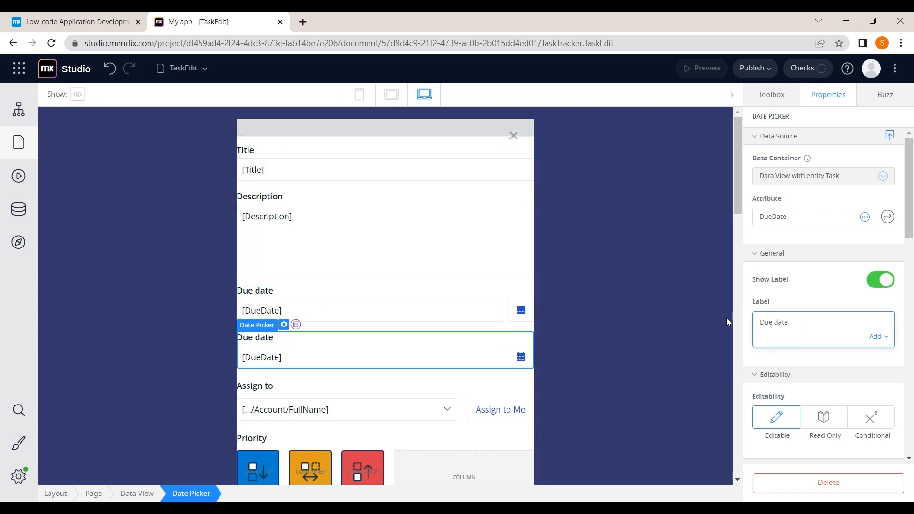
left_click(828, 222)
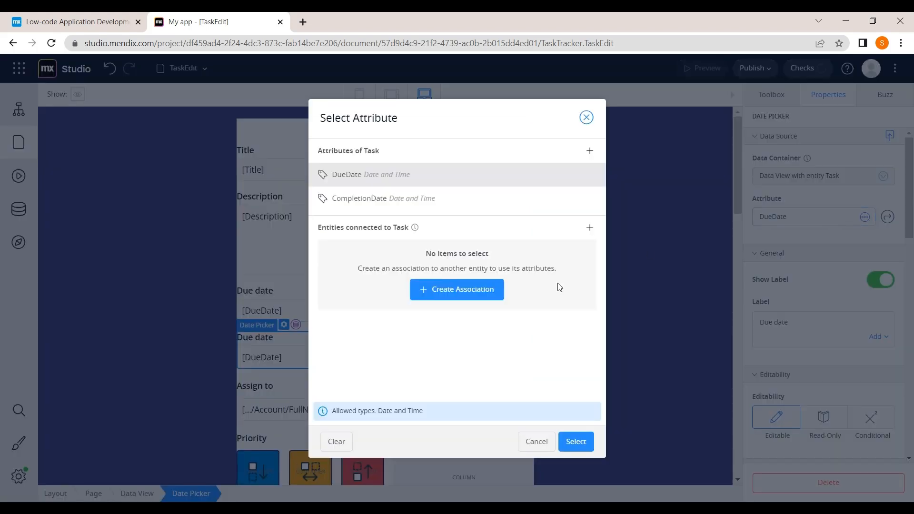
left_click(398, 200)
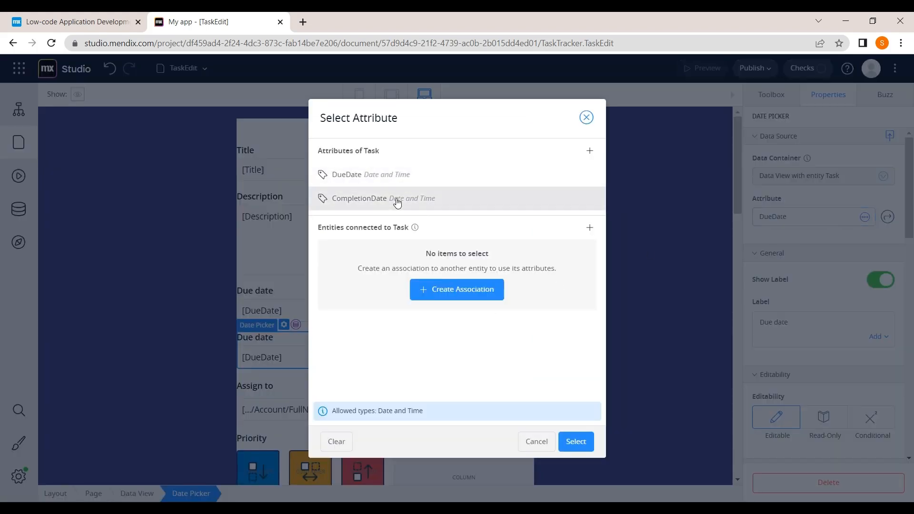
left_click(569, 442)
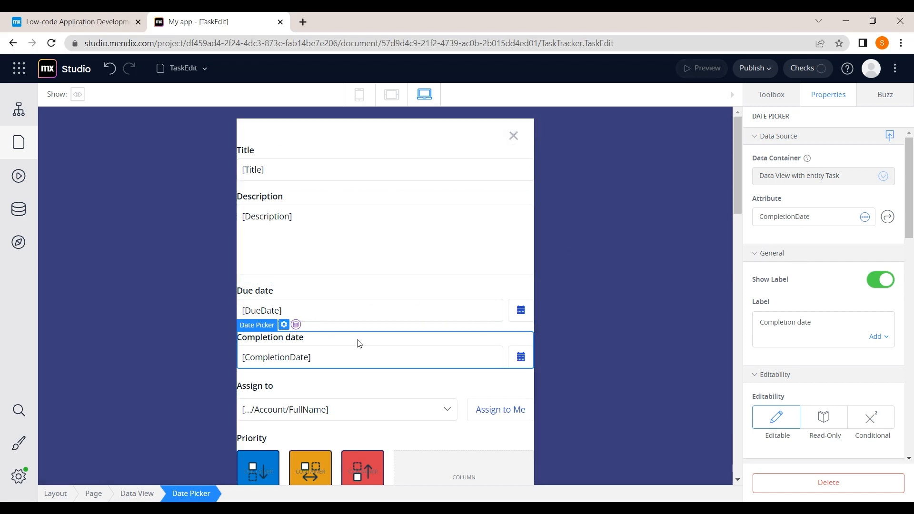
scroll(353, 345, "down", 1)
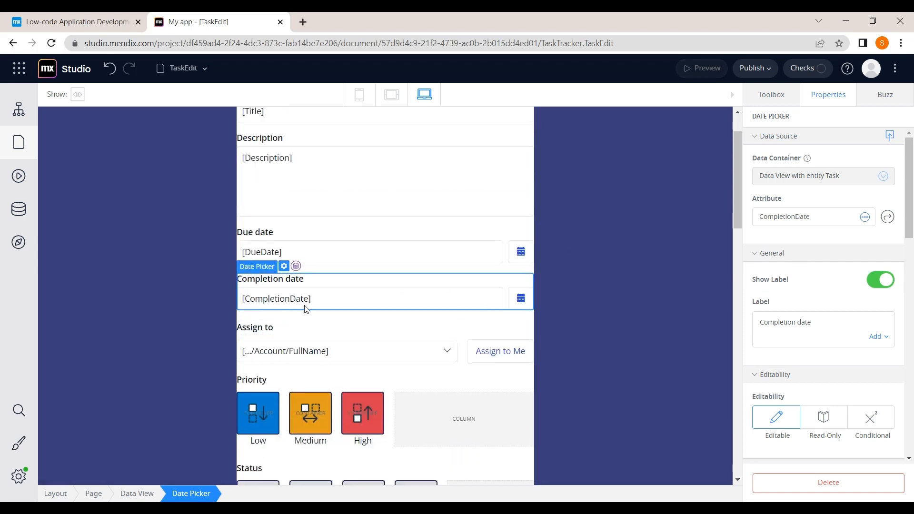
scroll(349, 307, "down", 1)
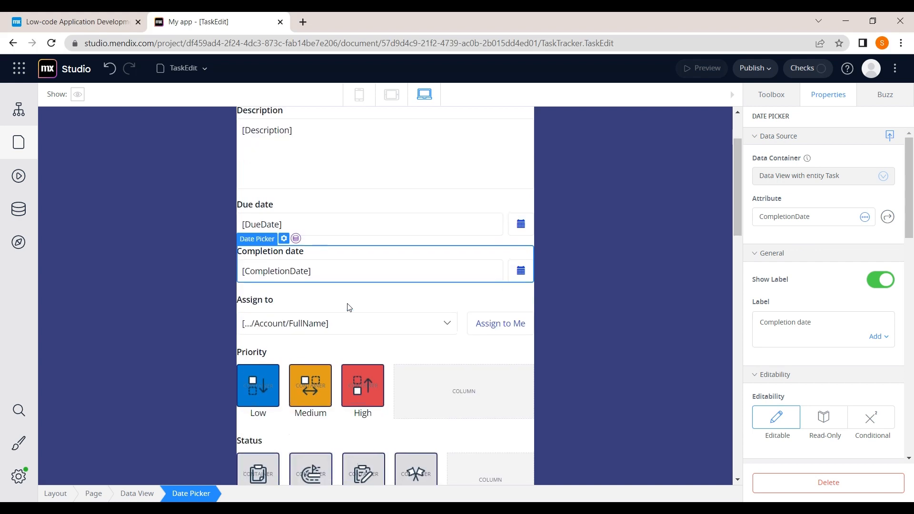
scroll(349, 307, "up", 2)
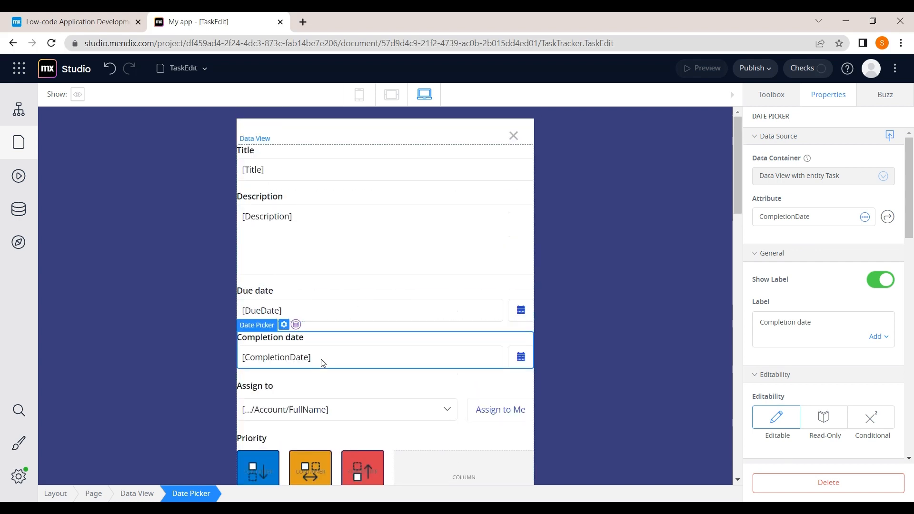
scroll(350, 322, "down", 2)
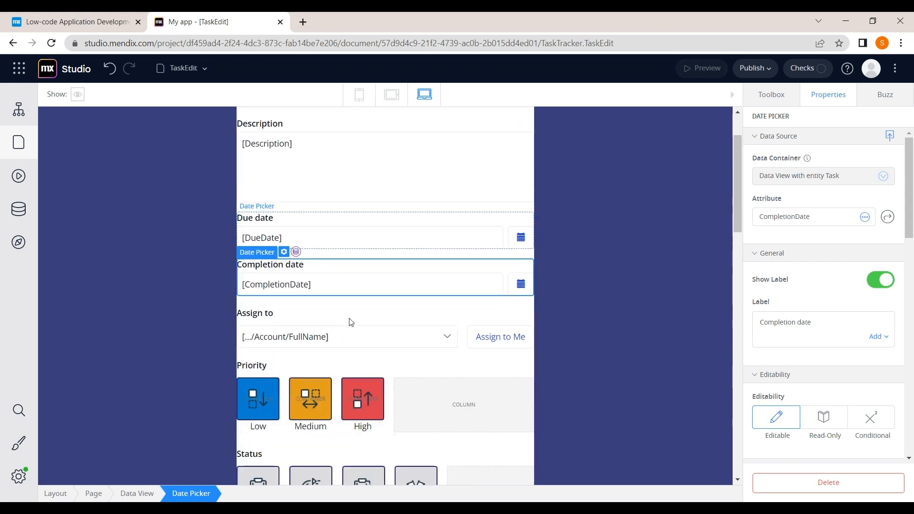
scroll(350, 322, "up", 2)
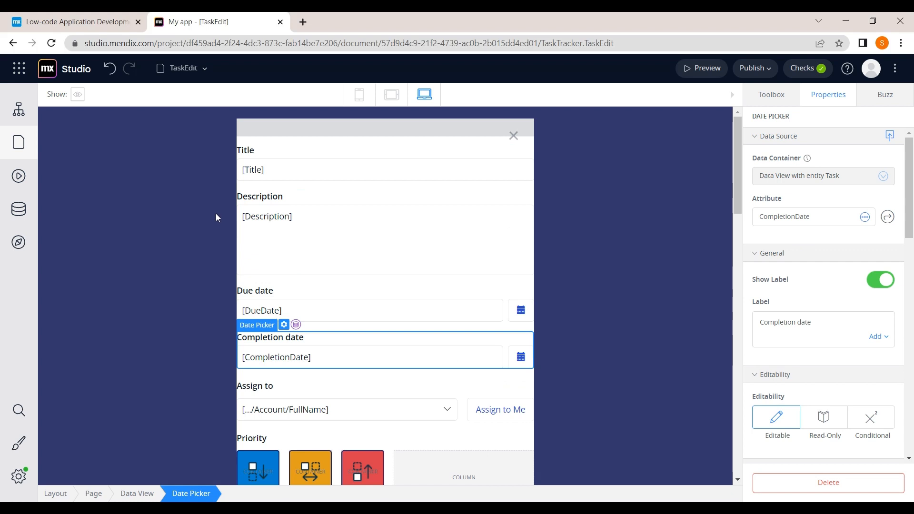
Step: Follow the Done status image's on-click event to the SelectDoneStatus microflow
scroll(224, 279, "down", 1)
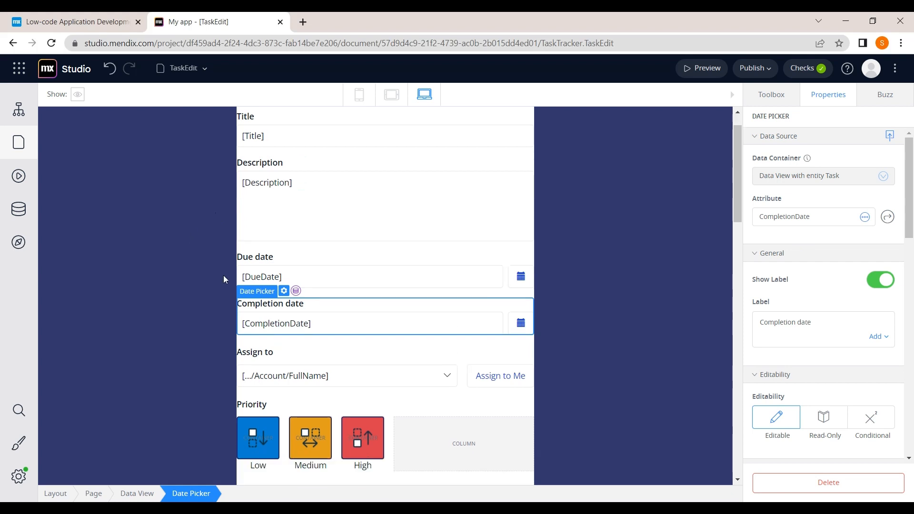
scroll(224, 279, "up", 1)
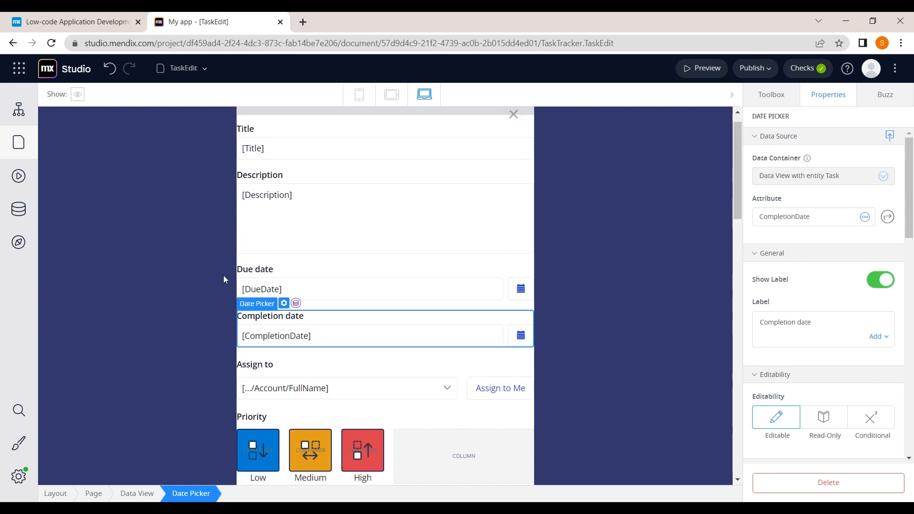
scroll(224, 279, "up", 1)
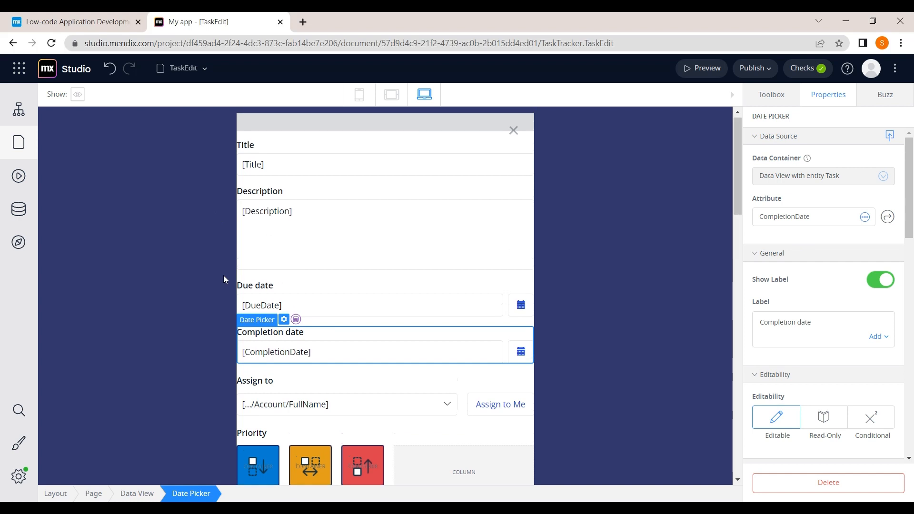
scroll(224, 279, "down", 1)
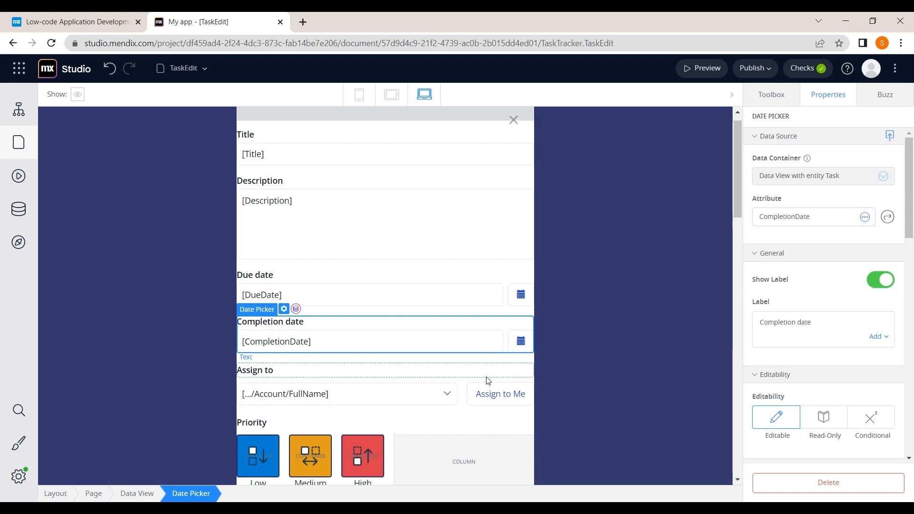
scroll(432, 409, "down", 2)
scroll(433, 409, "down", 1)
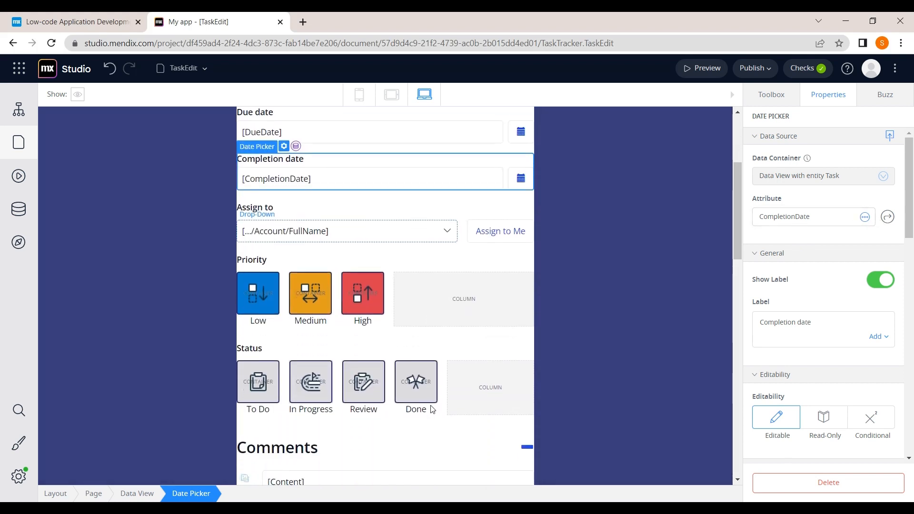
left_click(424, 398)
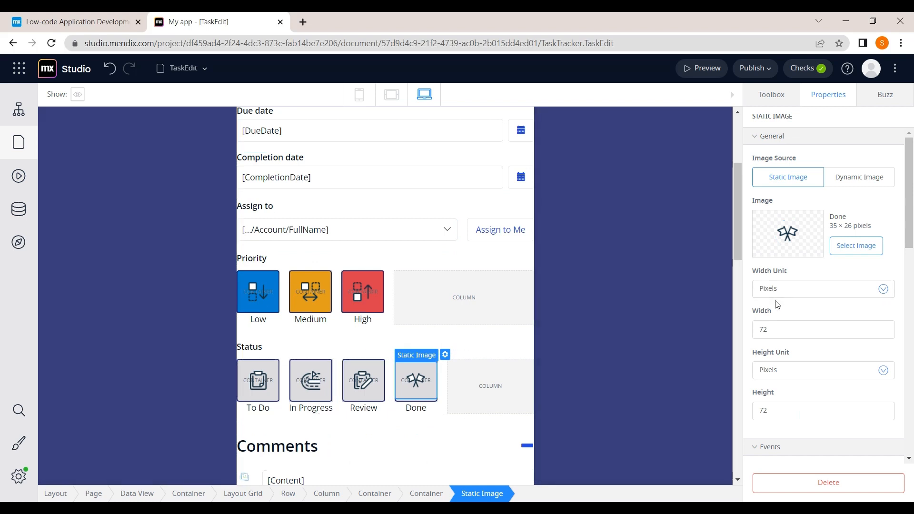
left_click(783, 448)
scroll(797, 381, "down", 3)
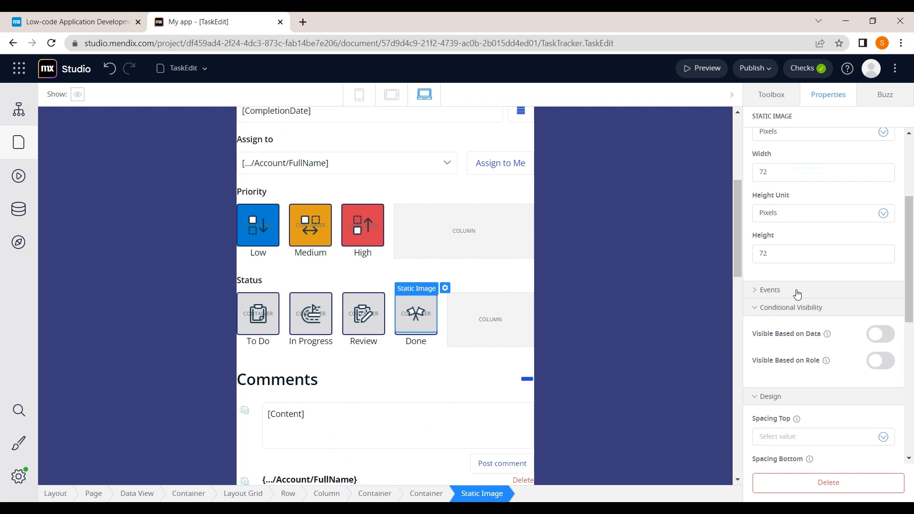
left_click(798, 292)
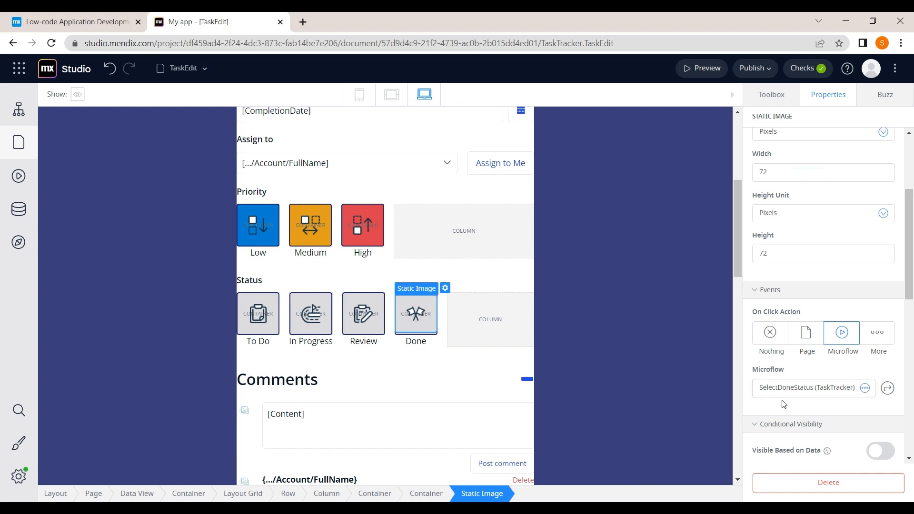
left_click(887, 389)
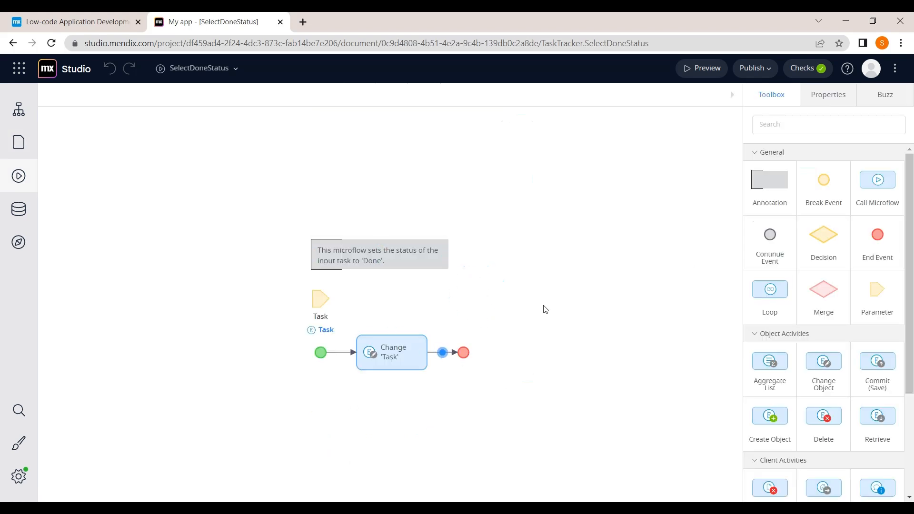
left_click(398, 358)
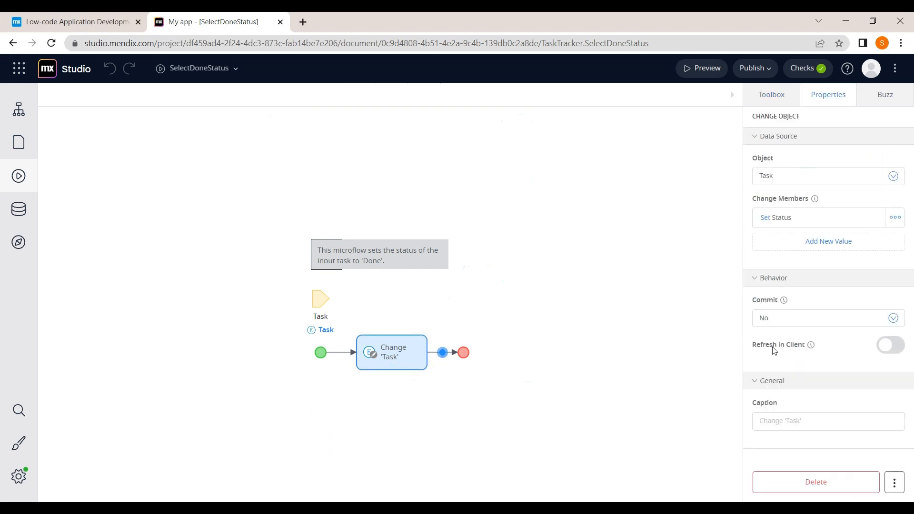
left_click(893, 222)
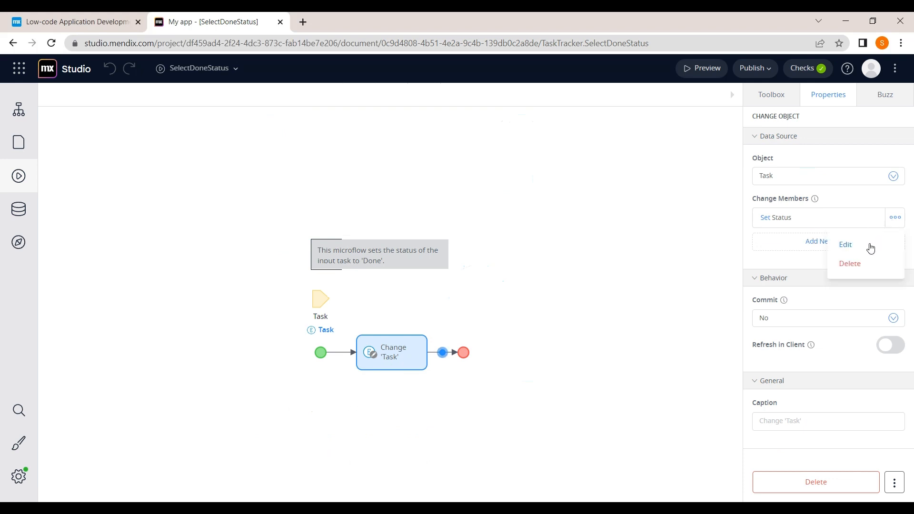
left_click(846, 245)
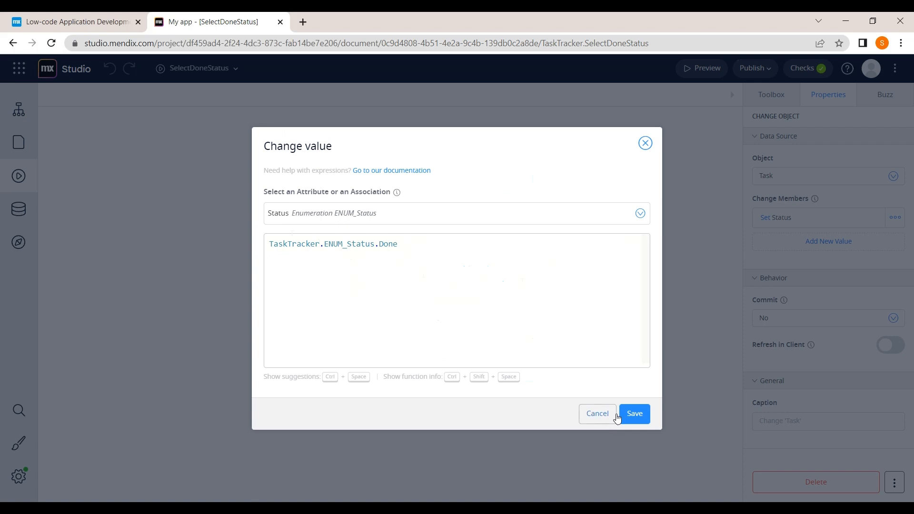
left_click(646, 144)
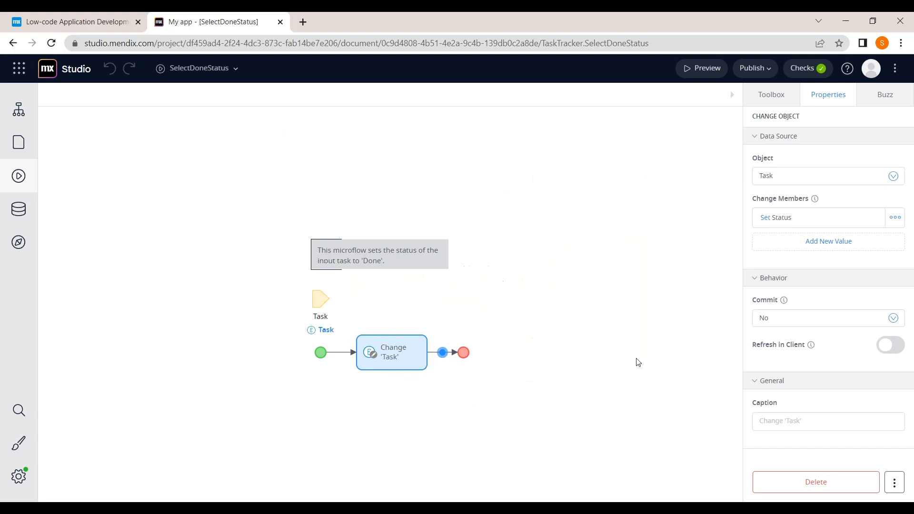
left_click(769, 103)
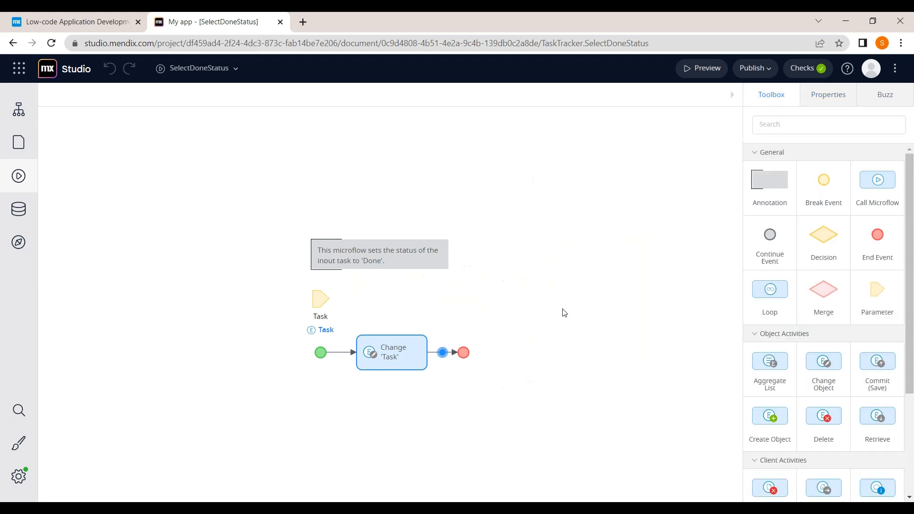
Step: Drop a Create object activity after Change 'Task' near the flow's end
scroll(798, 303, "down", 2)
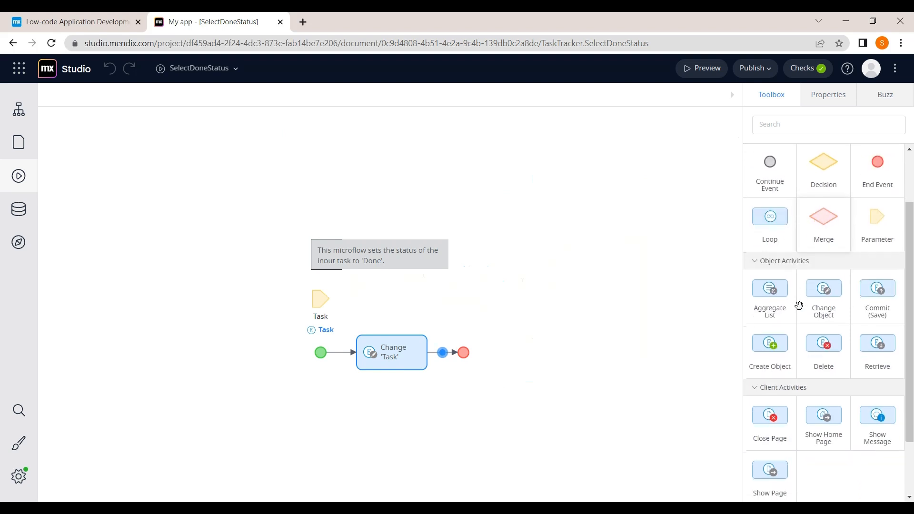
scroll(800, 305, "down", 1)
scroll(813, 302, "down", 1)
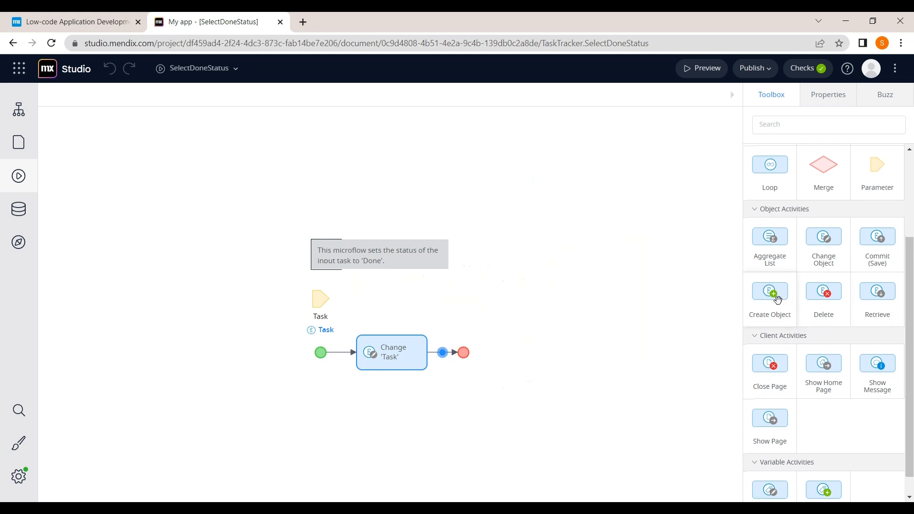
left_click_drag(776, 299, 453, 353)
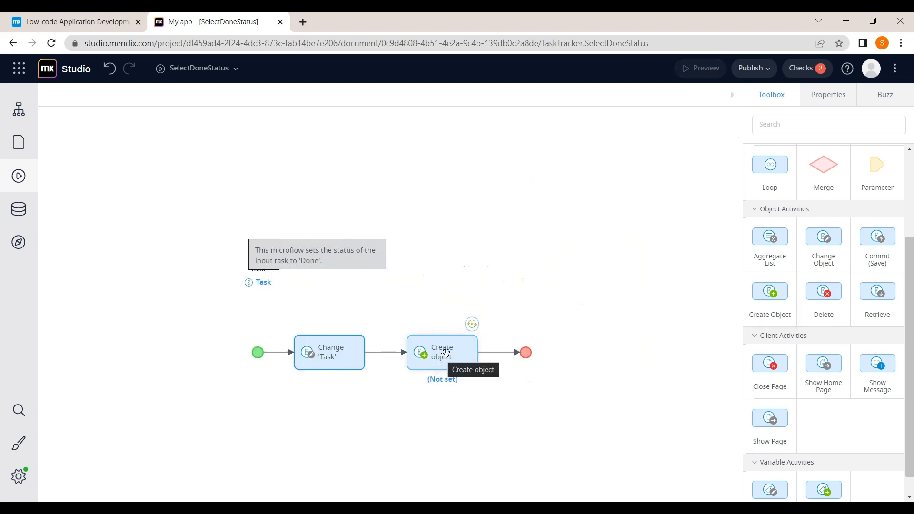
Step: Set the activity's entity to dasboard, producing the output Newdasboard
left_click(445, 352)
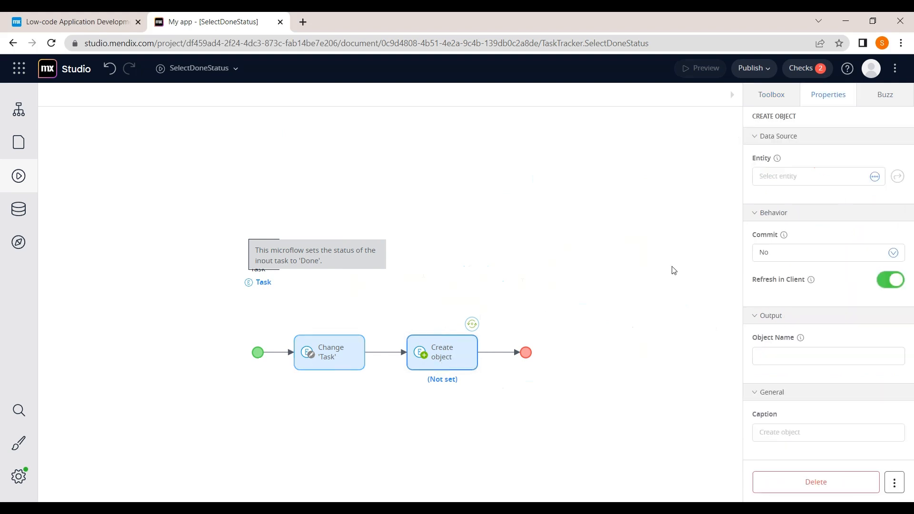
left_click(786, 180)
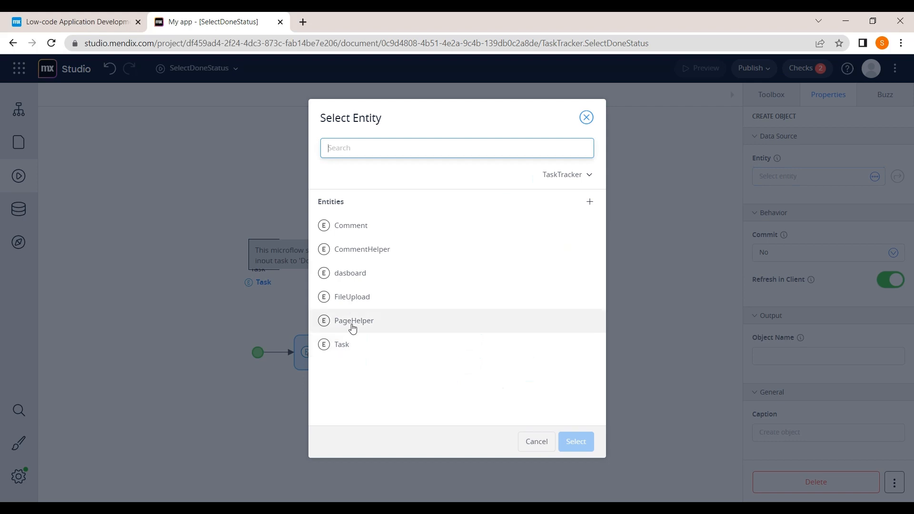
left_click(358, 274)
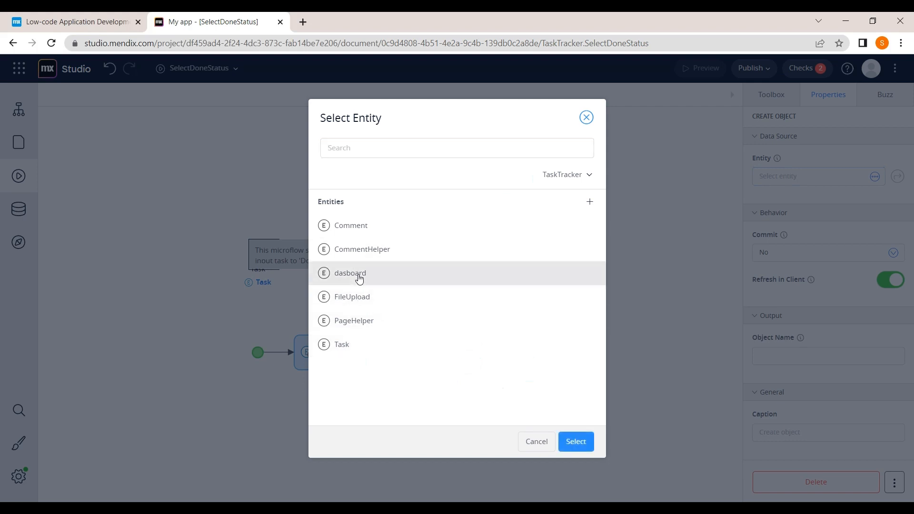
left_click(573, 443)
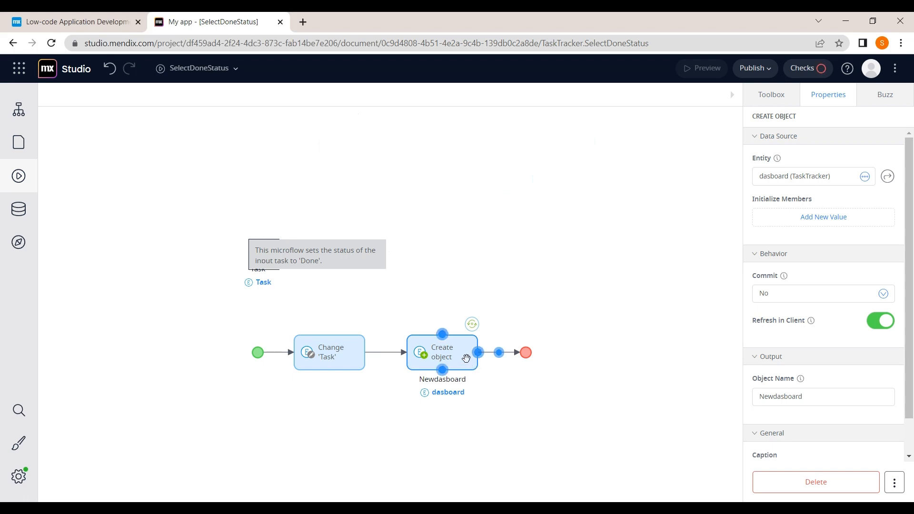
Step: Add an initial value setting Newdasboard's dasboard_Task association to $Task
mouse_move(442, 342)
left_click(836, 219)
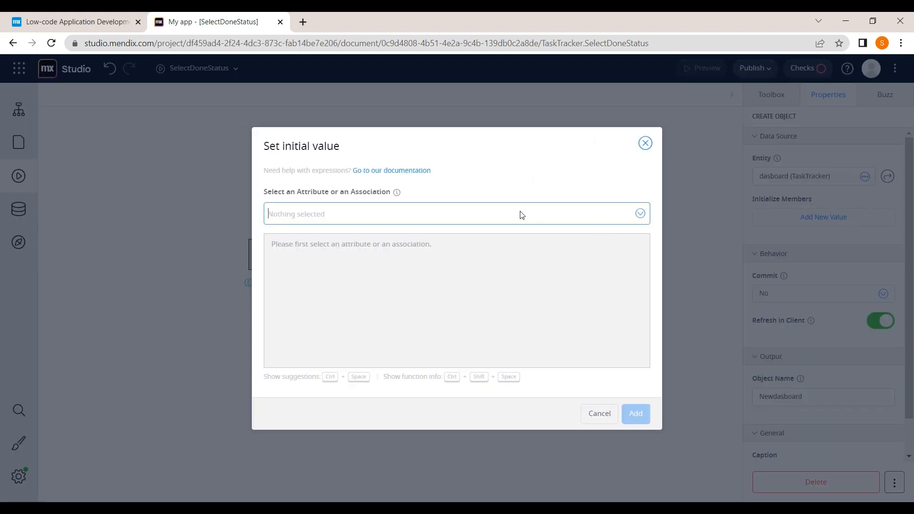
left_click(640, 214)
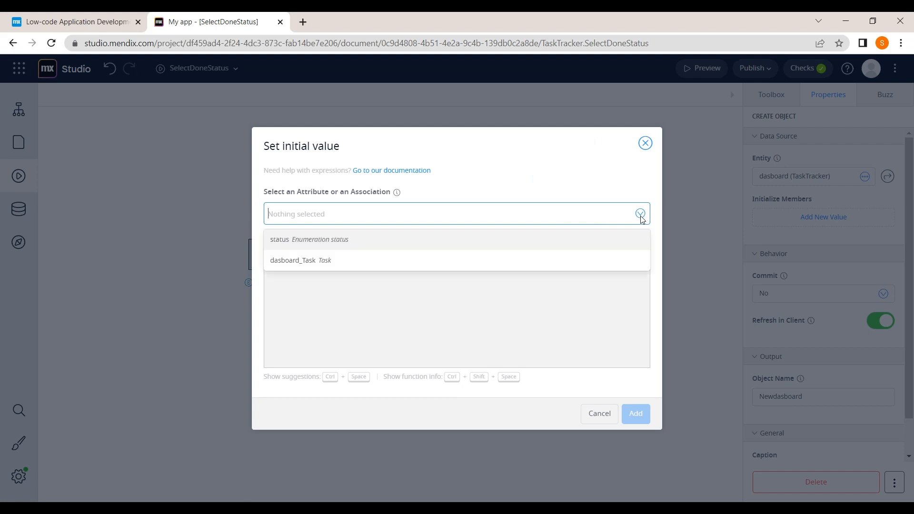
left_click(475, 252)
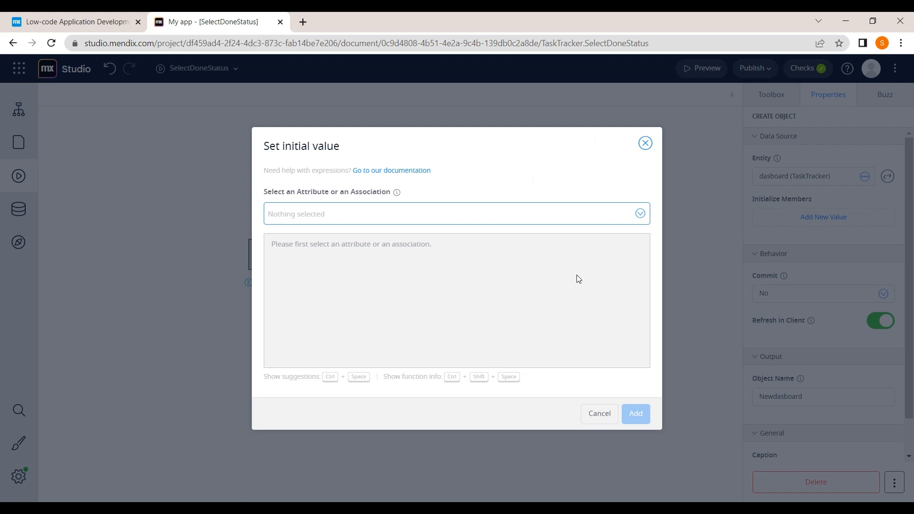
left_click(621, 223)
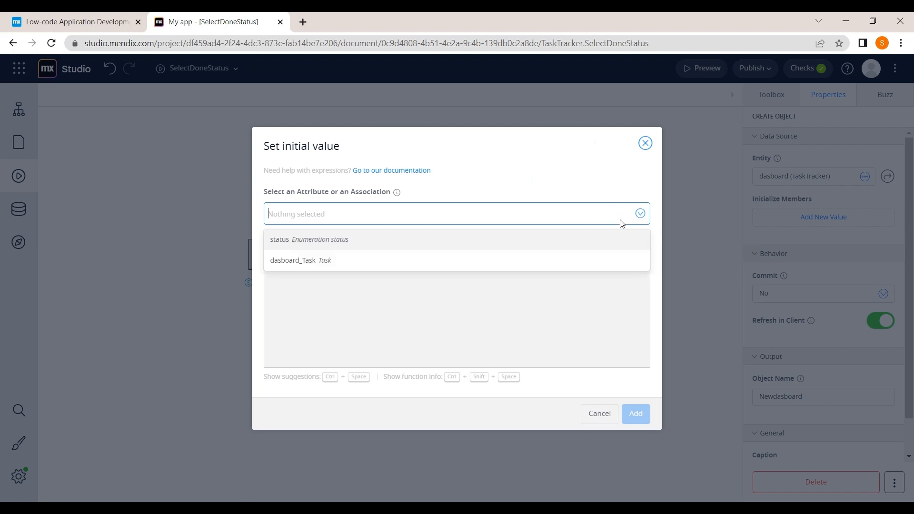
left_click(500, 267)
left_click(359, 264)
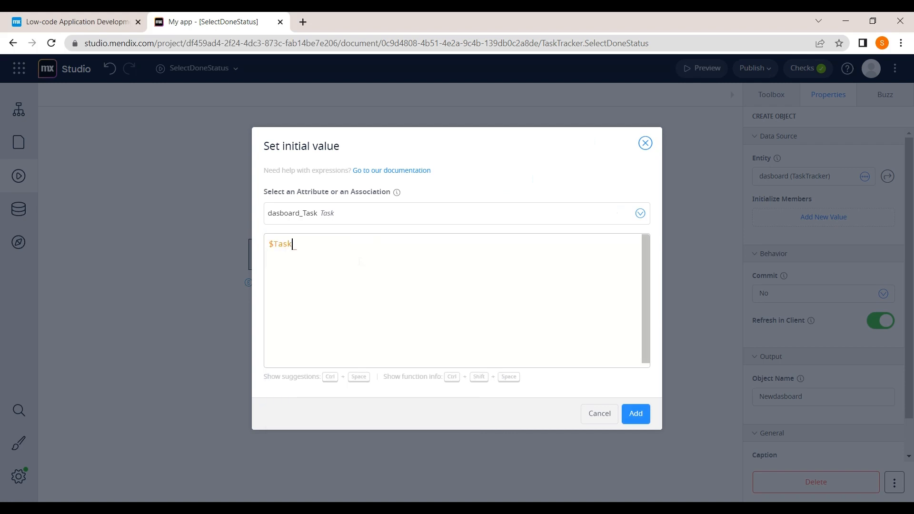
left_click(636, 414)
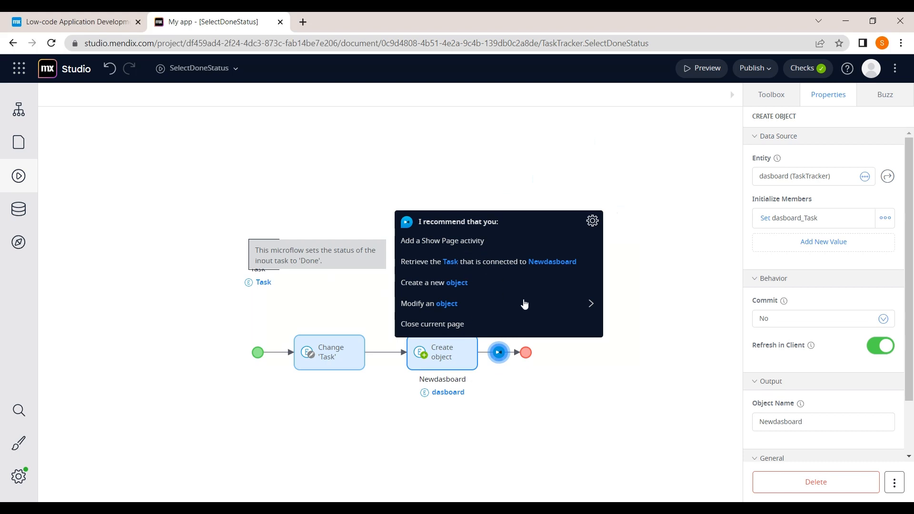
left_click(495, 390)
left_click(445, 359)
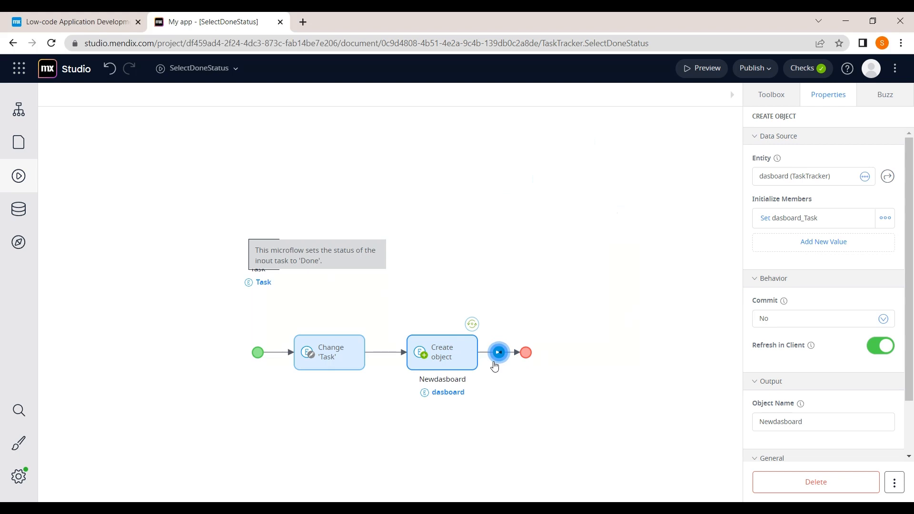
left_click(776, 107)
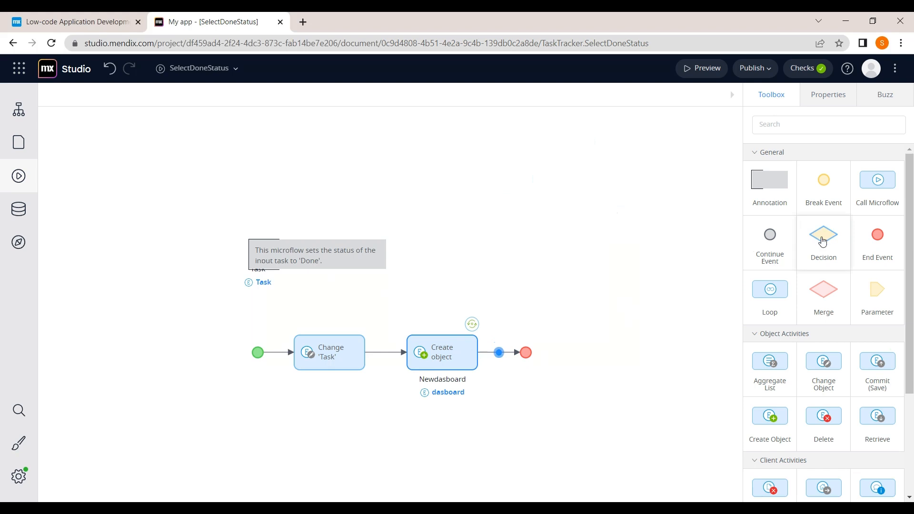
Step: Place a Decision after Create object and caption it 'Entered data'
left_click_drag(823, 234, 500, 352)
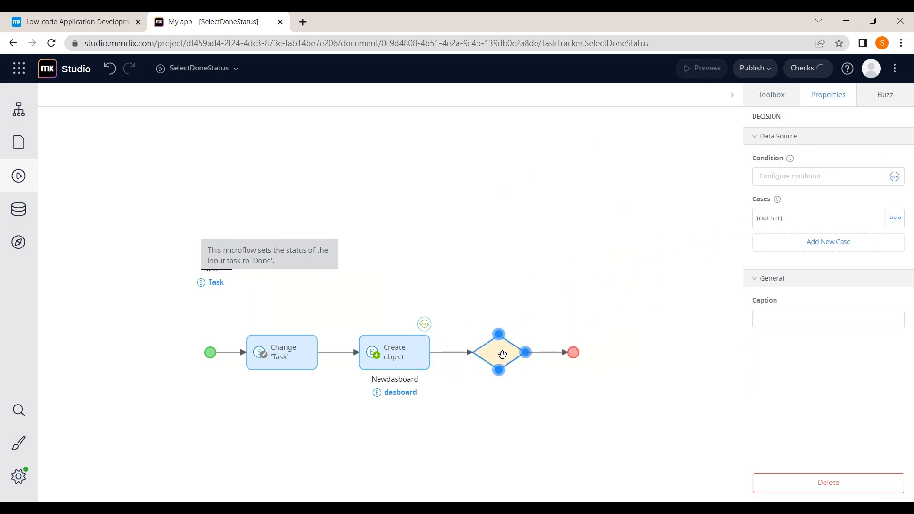
left_click(784, 318)
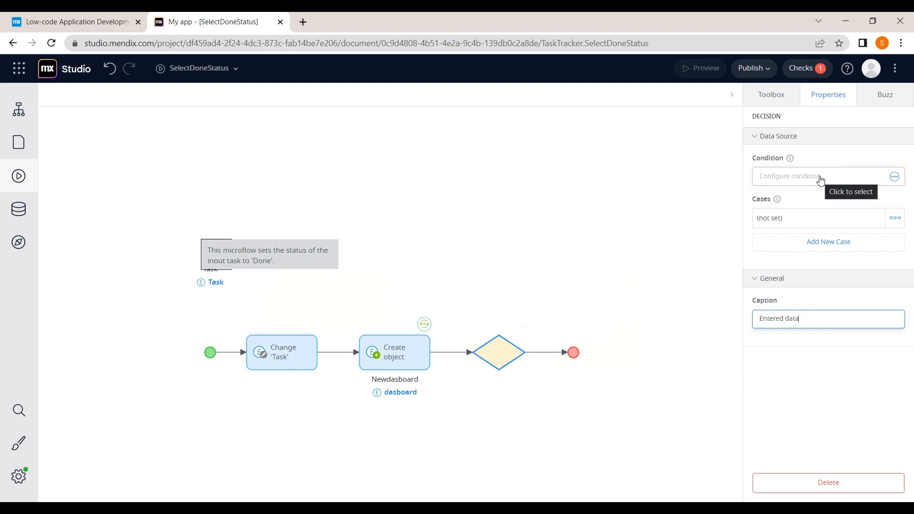
left_click(893, 182)
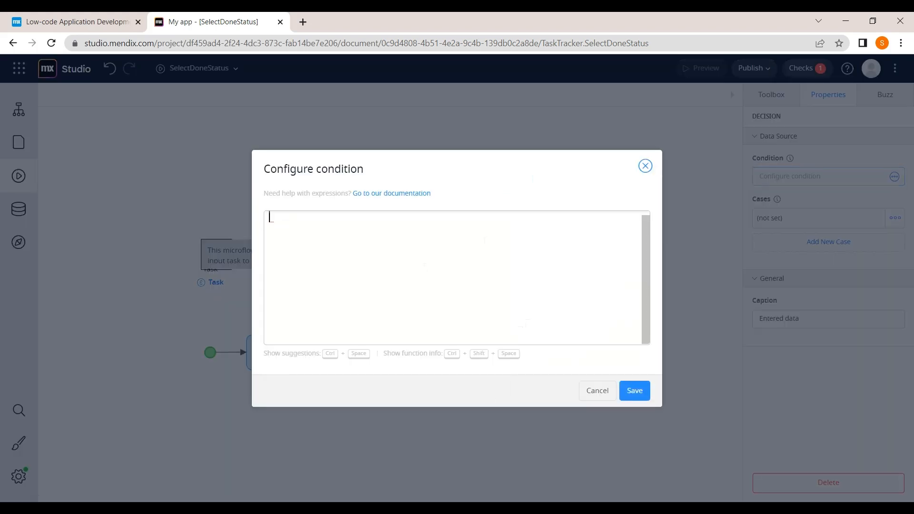
Step: Enter and save the condition $Task/DueDate!=empty and $Task/CompletionDate!=empty
type("$t")
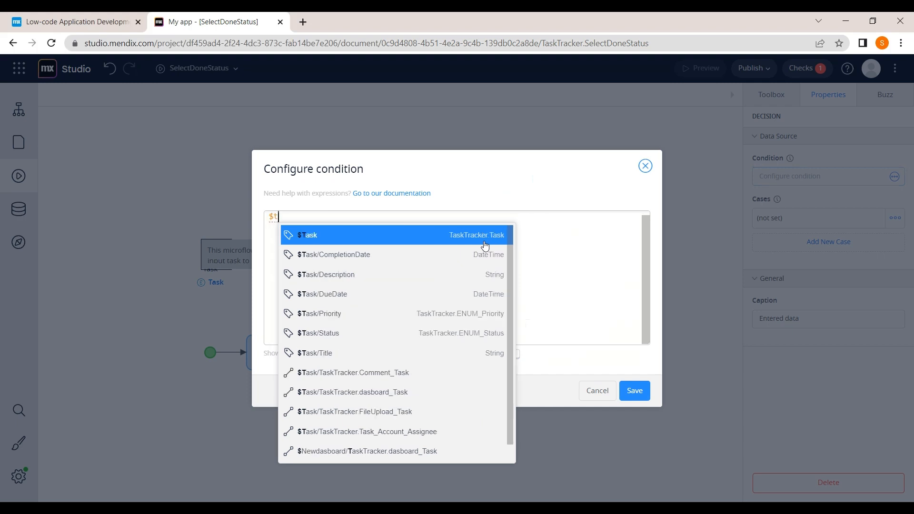
left_click(485, 245)
type("/")
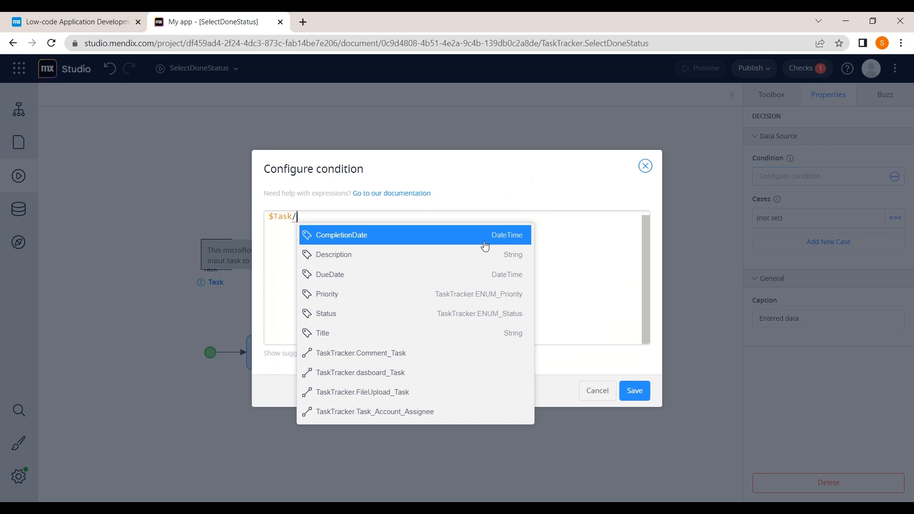
type("du")
left_click(485, 246)
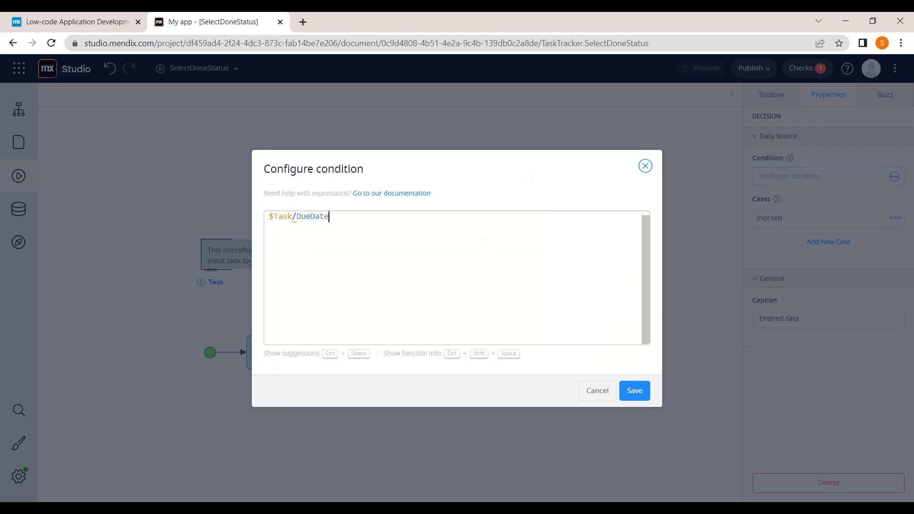
type("!=")
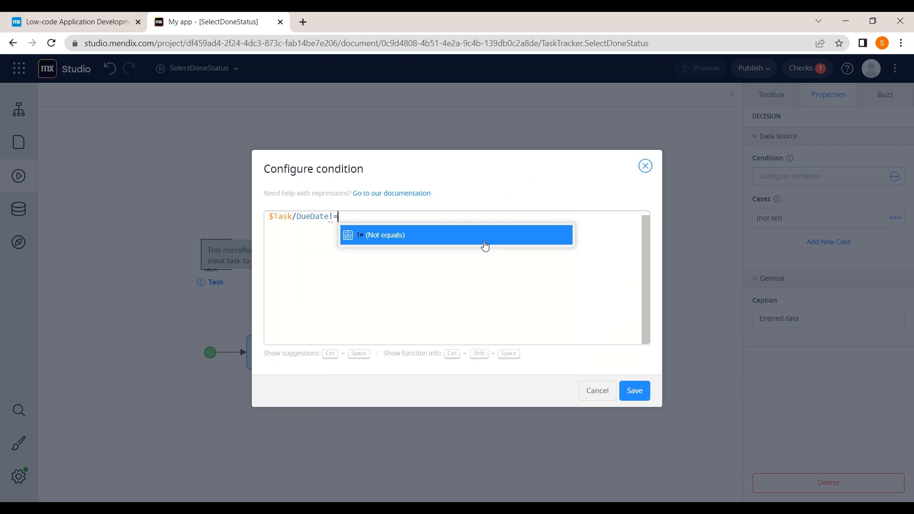
type("em")
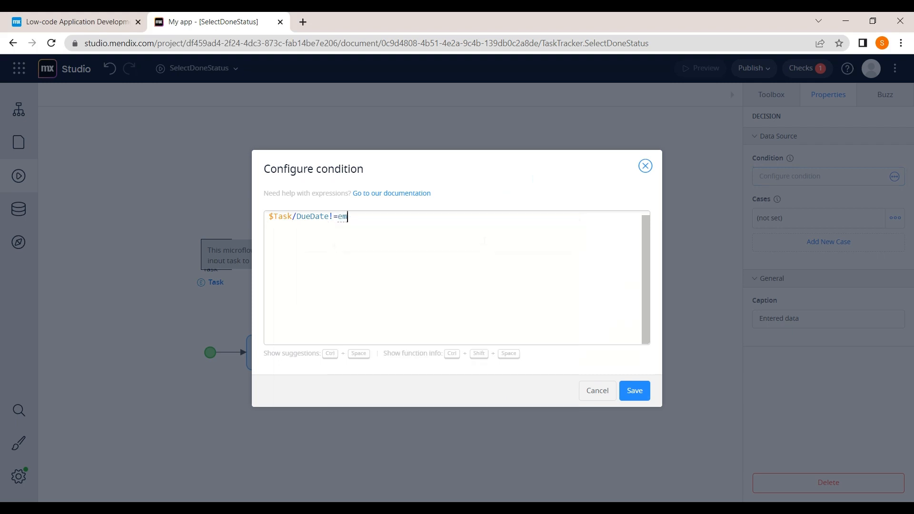
type("pt")
left_click(484, 243)
type("and $t")
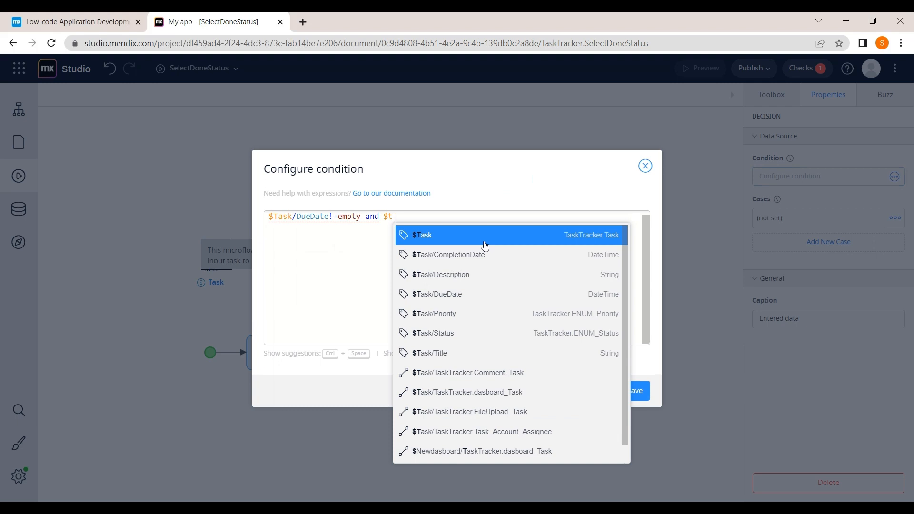
left_click(485, 243)
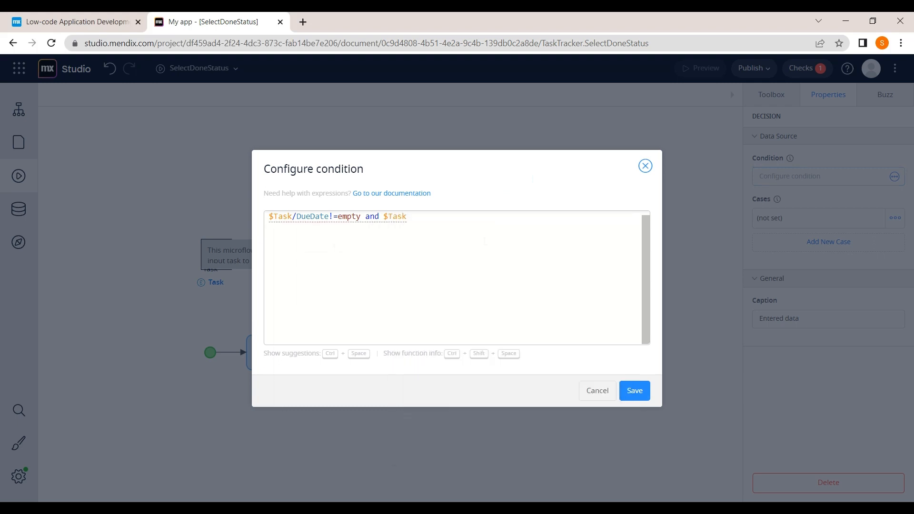
type("/")
left_click(485, 242)
type("!=")
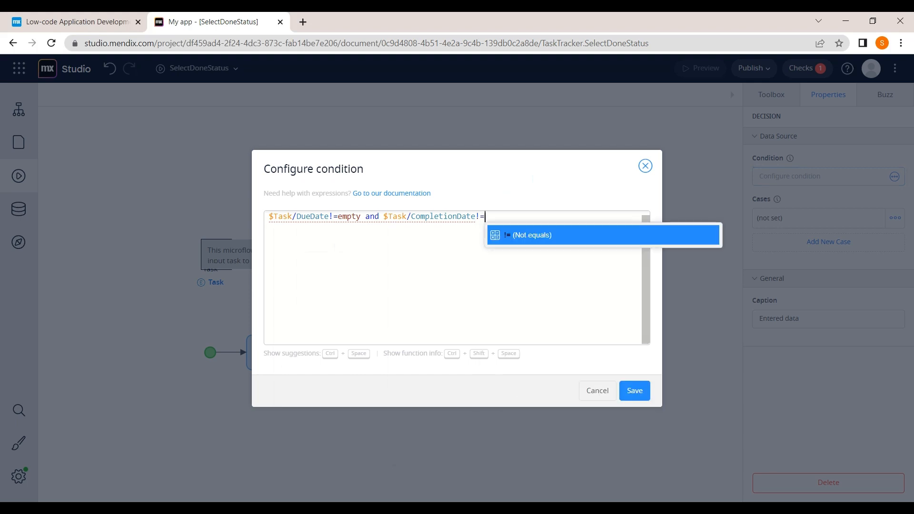
type("em")
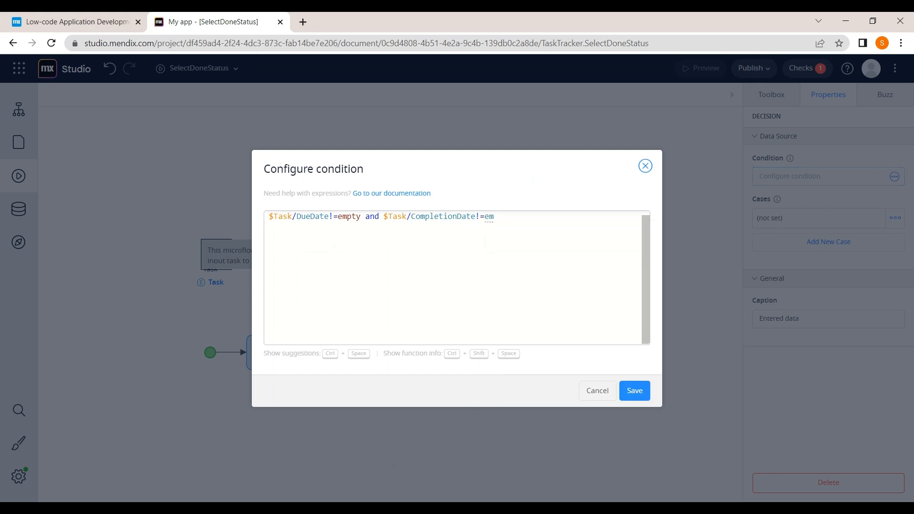
type("pty")
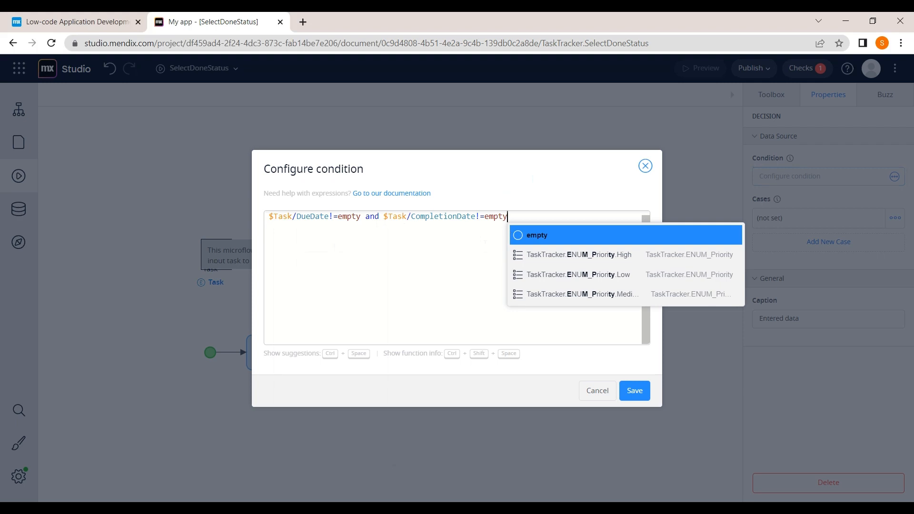
left_click(634, 391)
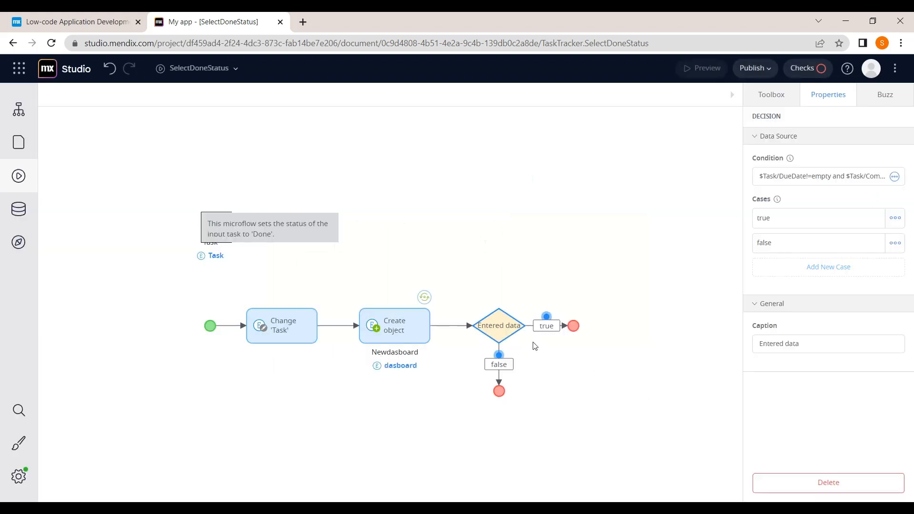
Step: Drop a Show Message activity onto the Entered data decision's false flow
mouse_move(519, 338)
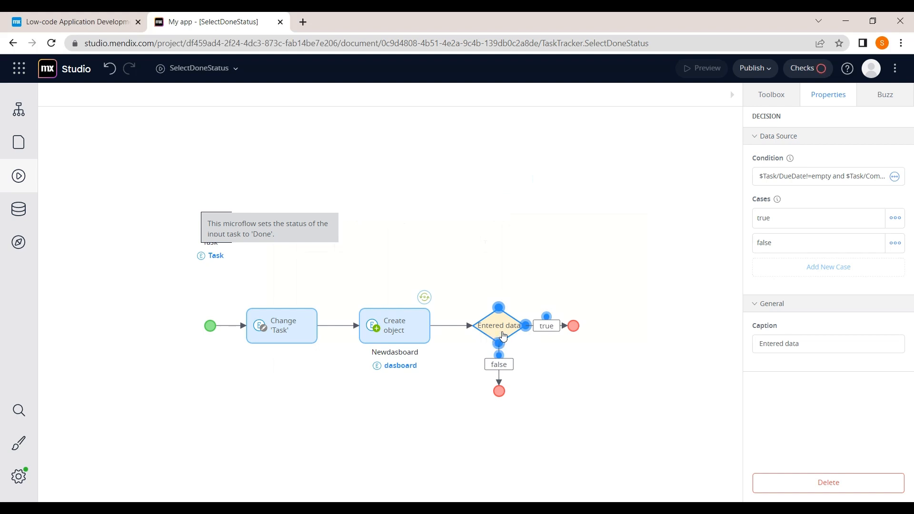
left_click(517, 381)
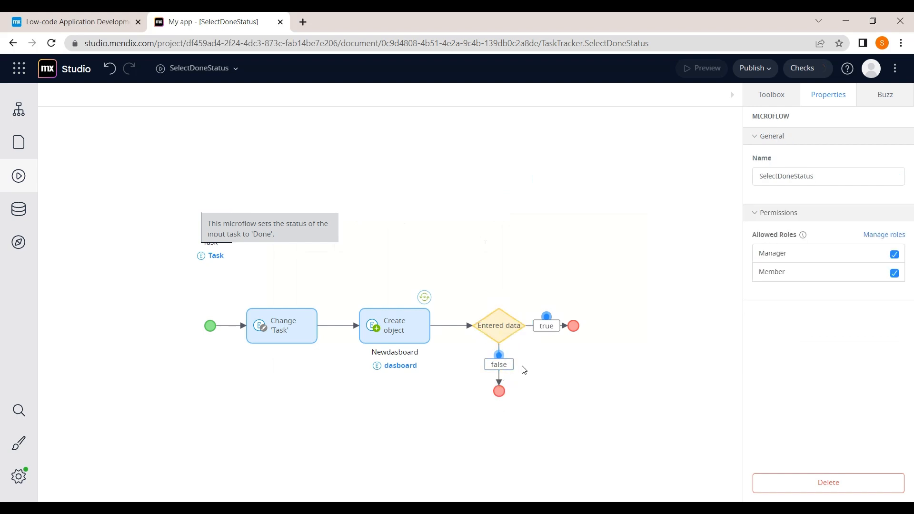
left_click(505, 328)
left_click(780, 95)
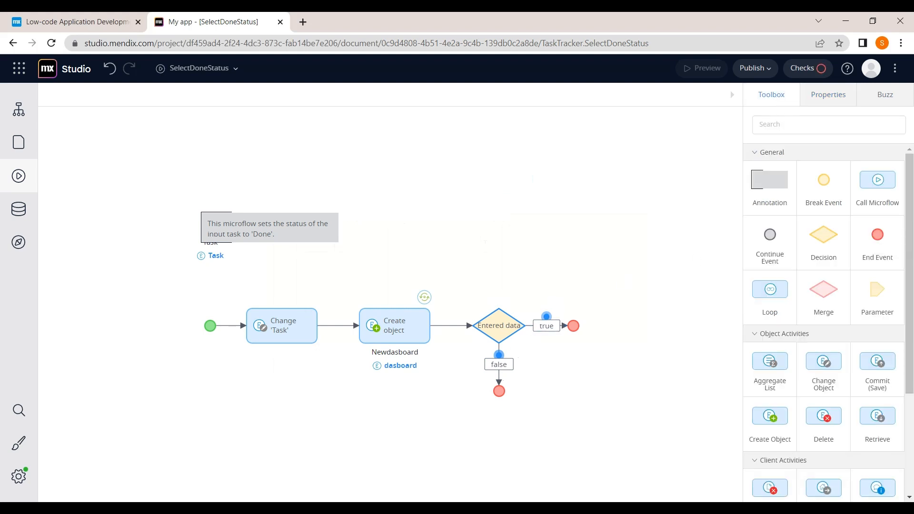
scroll(821, 234, "down", 3)
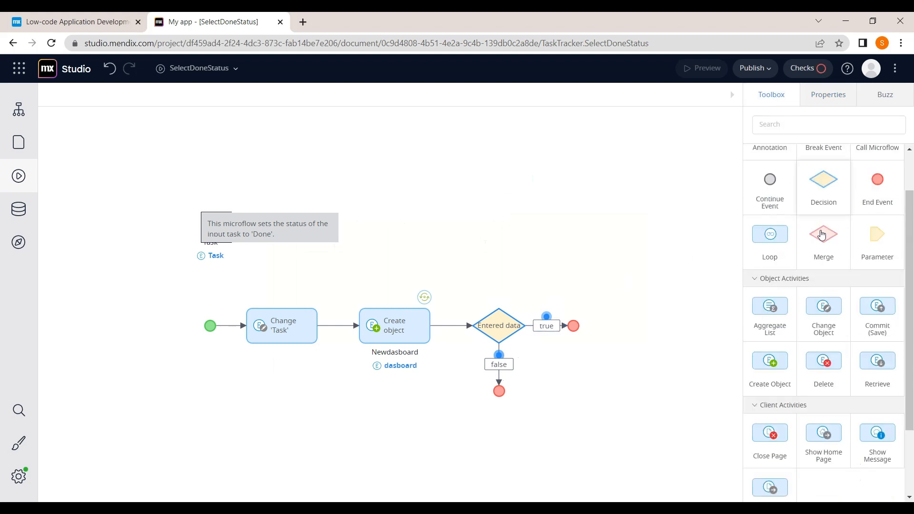
scroll(820, 229, "down", 1)
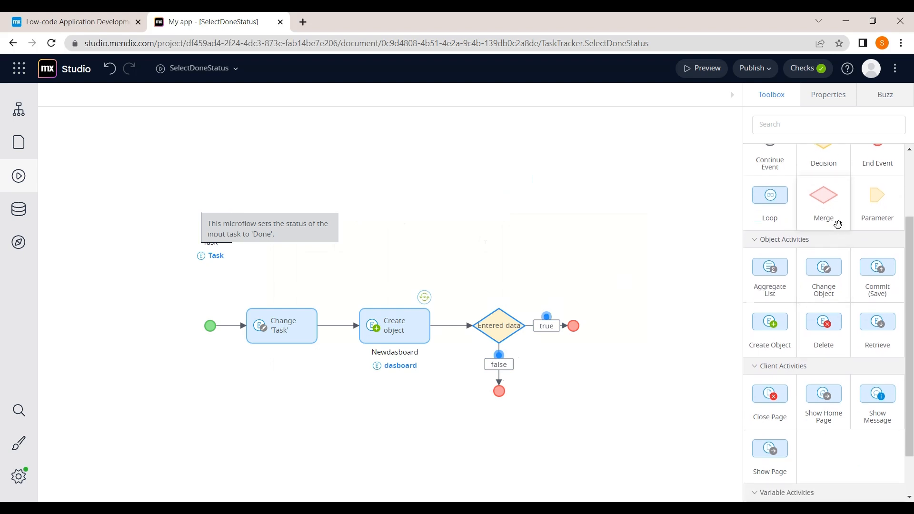
scroll(837, 221, "up", 1)
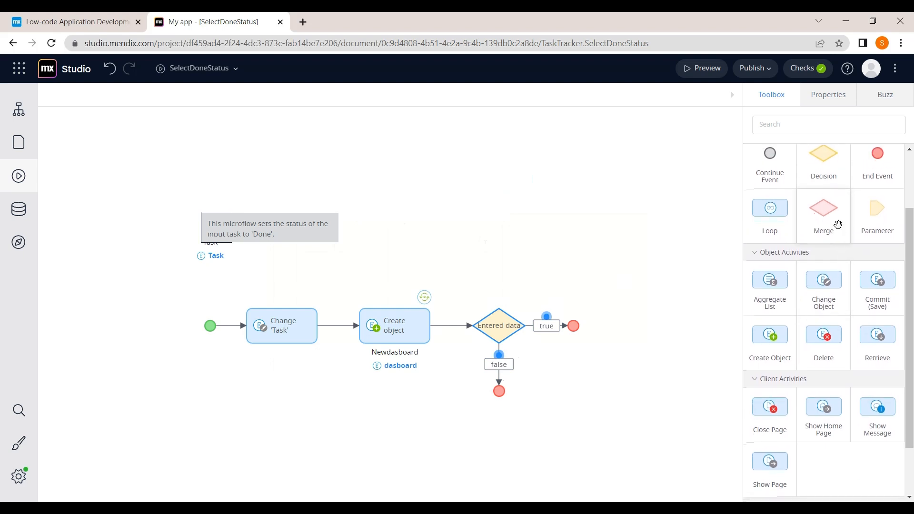
scroll(839, 225, "down", 3)
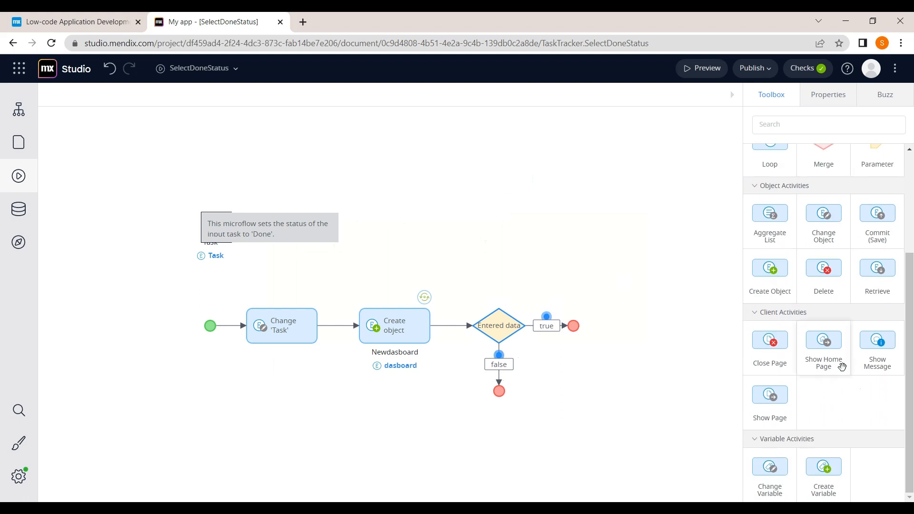
scroll(843, 367, "up", 3)
scroll(844, 373, "up", 1)
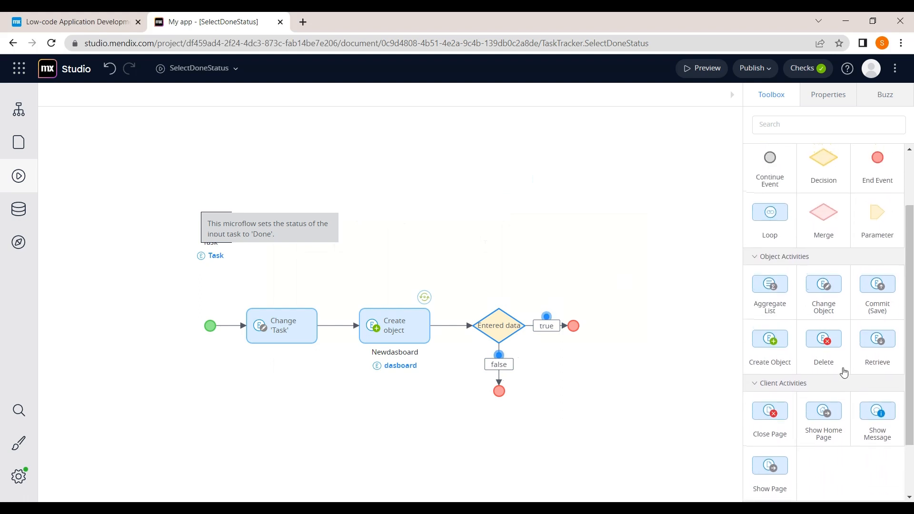
left_click_drag(890, 436, 510, 369)
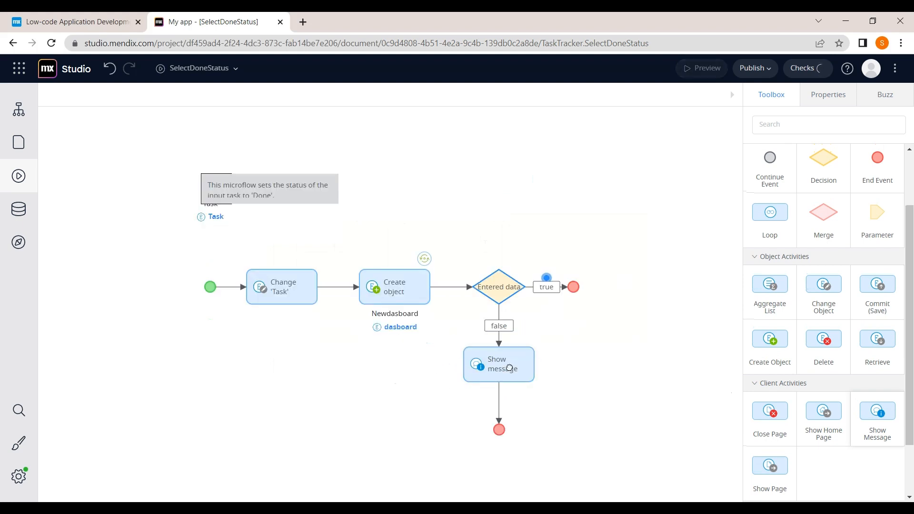
Step: Make it an Error message reading 'Enter due date and completion date'
left_click(500, 362)
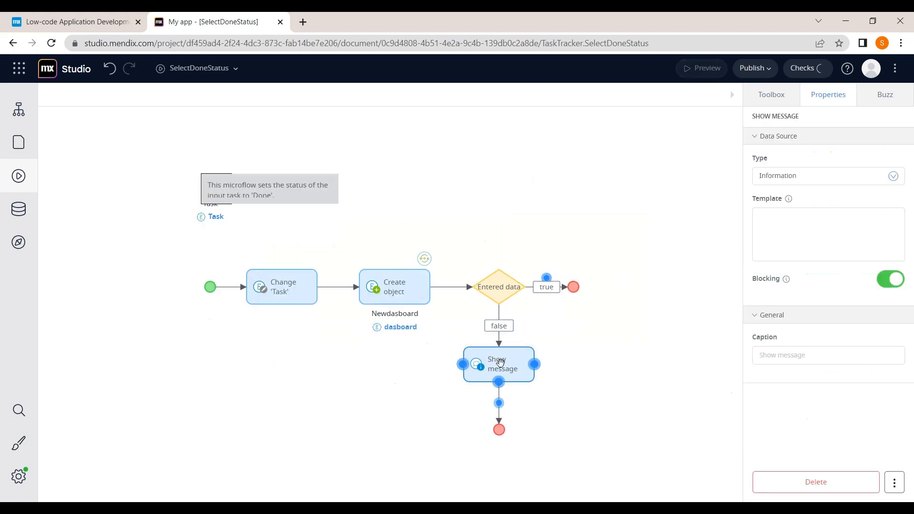
left_click(870, 179)
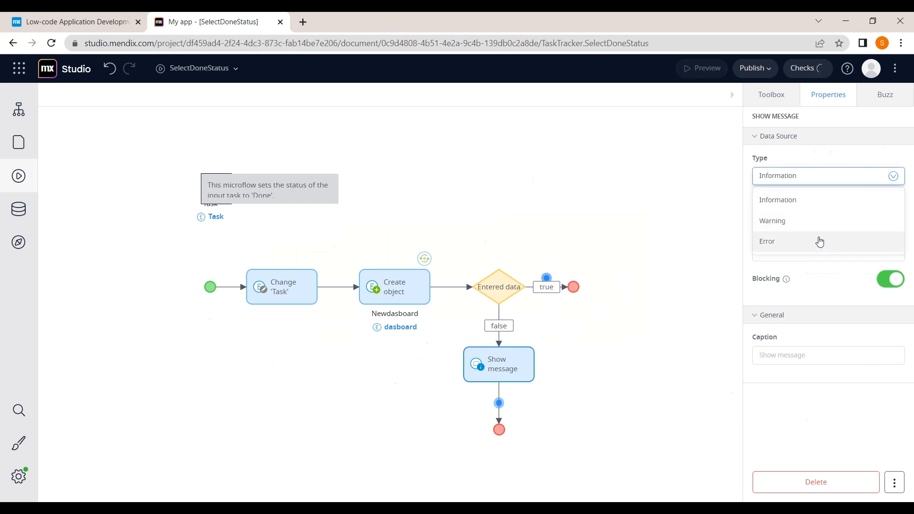
left_click(818, 243)
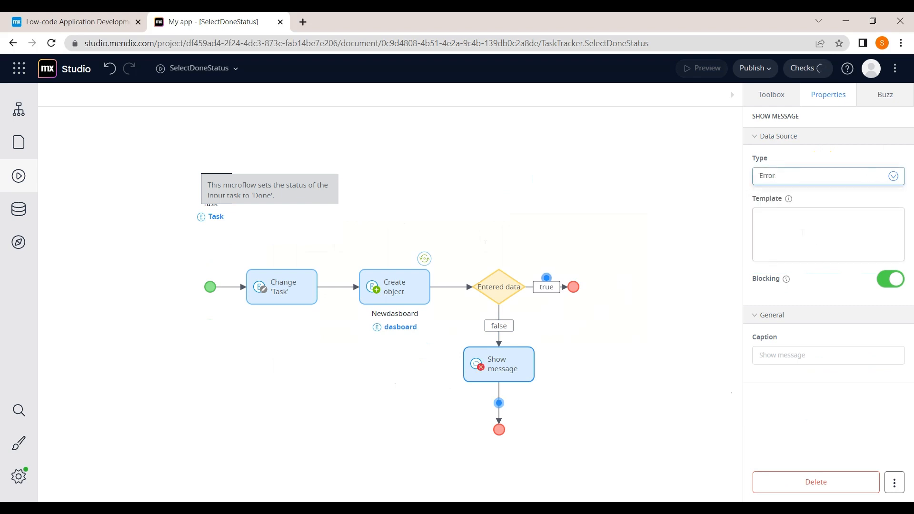
left_click(802, 232)
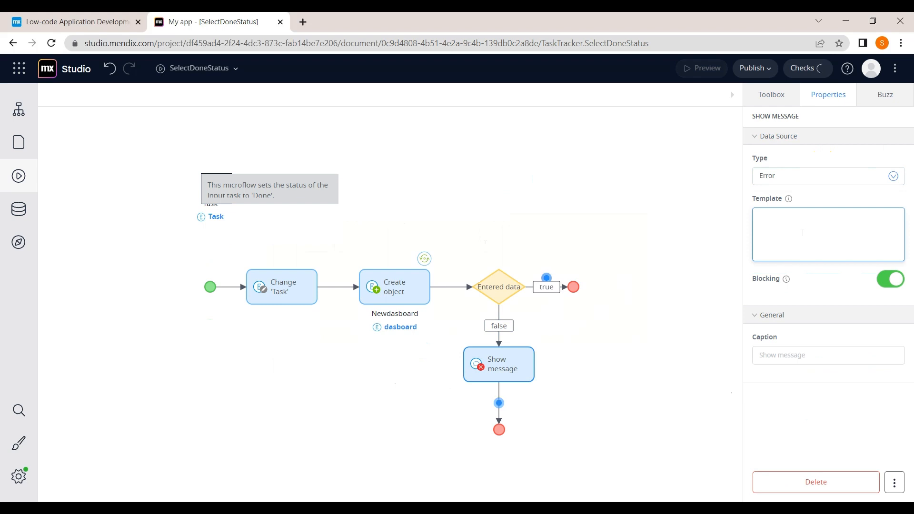
type("Enter due date an")
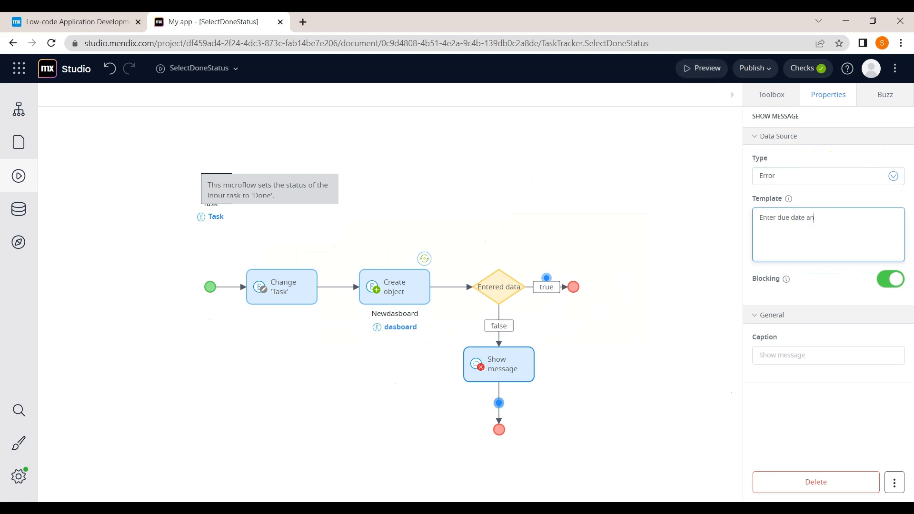
type("d compliton")
key("BackSpace")
key("BackSpace")
key("BackSpace")
key("BackSpace")
key("BackSpace")
type("etion date")
left_click(545, 291)
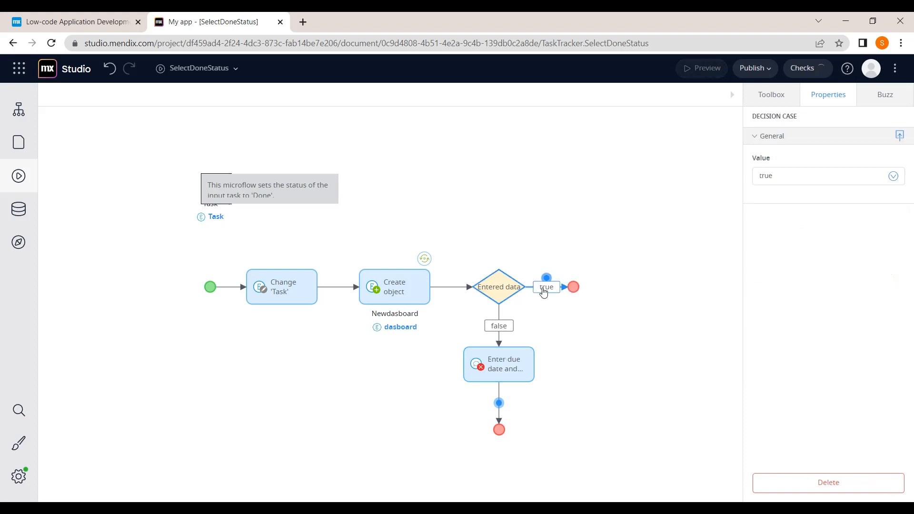
left_click(506, 294)
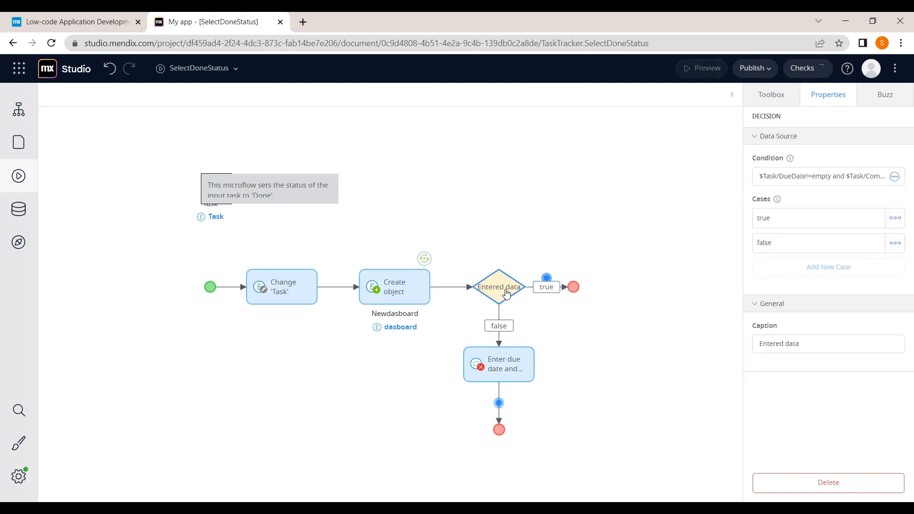
Step: Place a decision on the true flow and caption it 'Check condition'
left_click(768, 102)
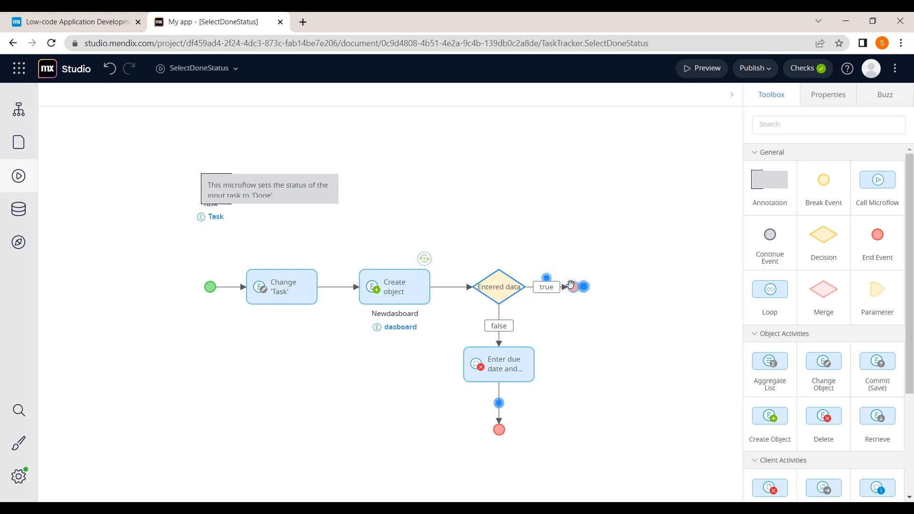
left_click_drag(813, 242, 555, 283)
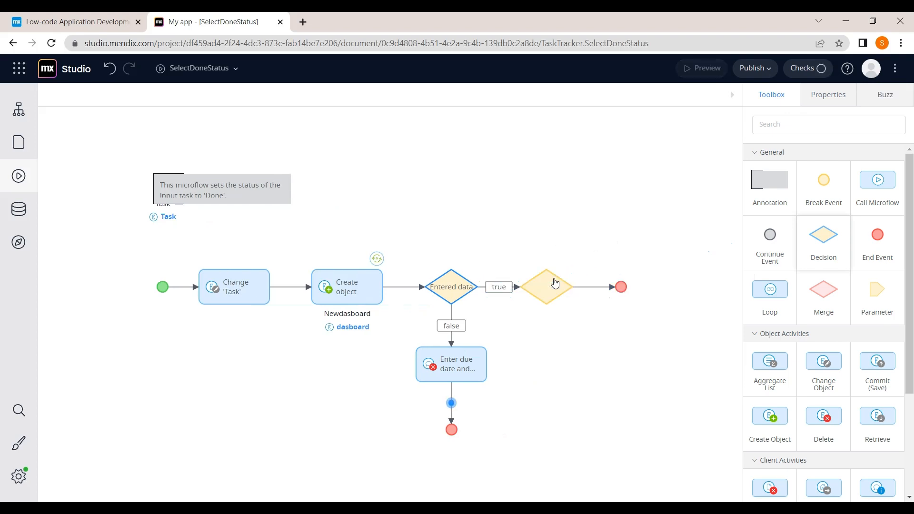
left_click(540, 286)
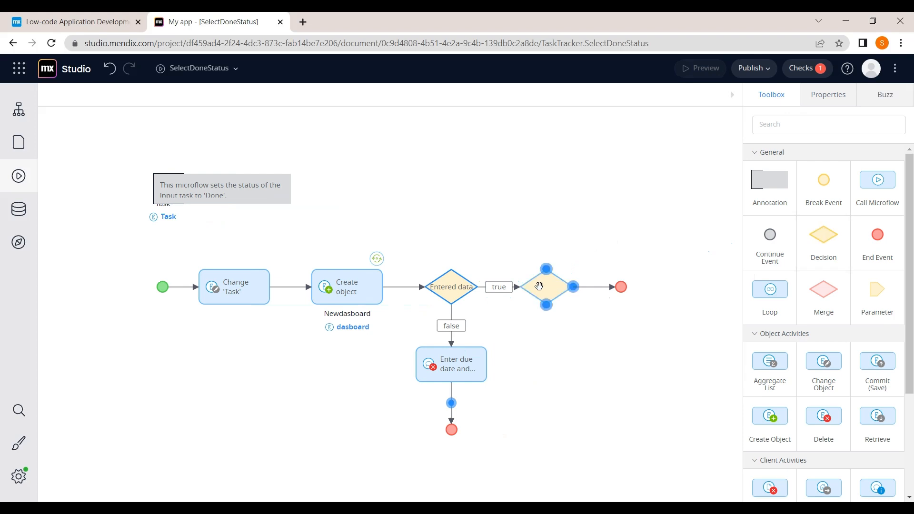
left_click(550, 293)
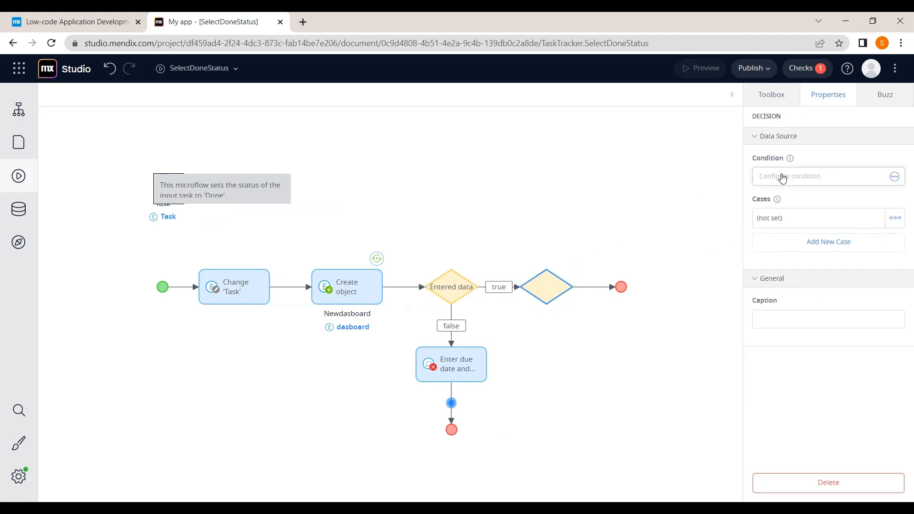
left_click(789, 318)
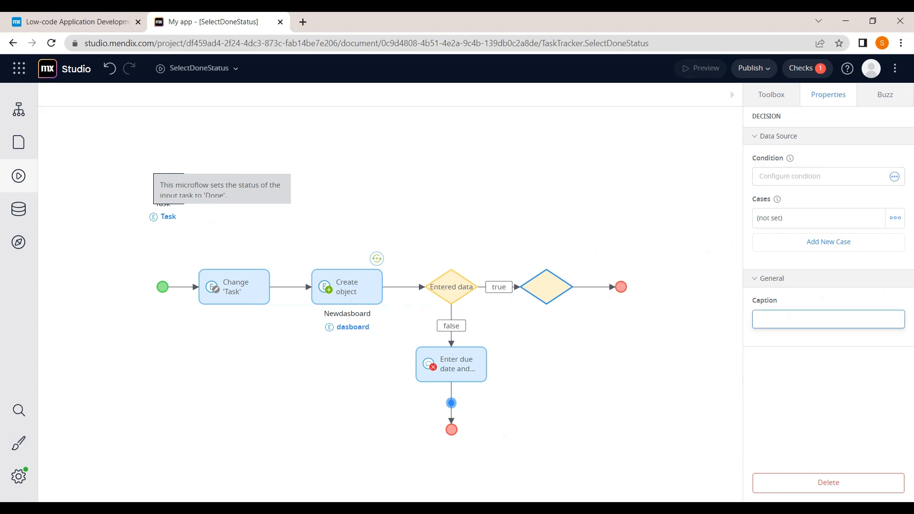
type("Chex")
key("BackSpace")
type("ck condition")
left_click(809, 176)
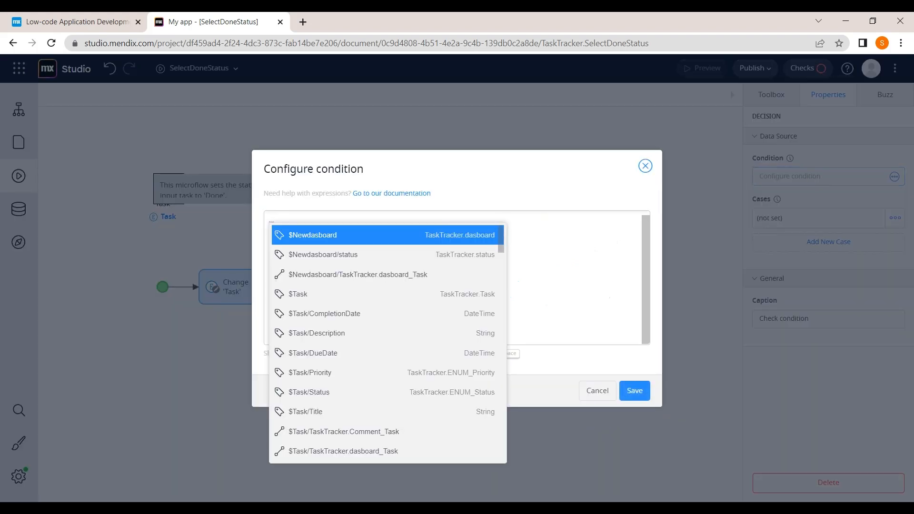
Step: Enter and save the condition $Task/DueDate>= $Task/CompletionDate
left_click(399, 219)
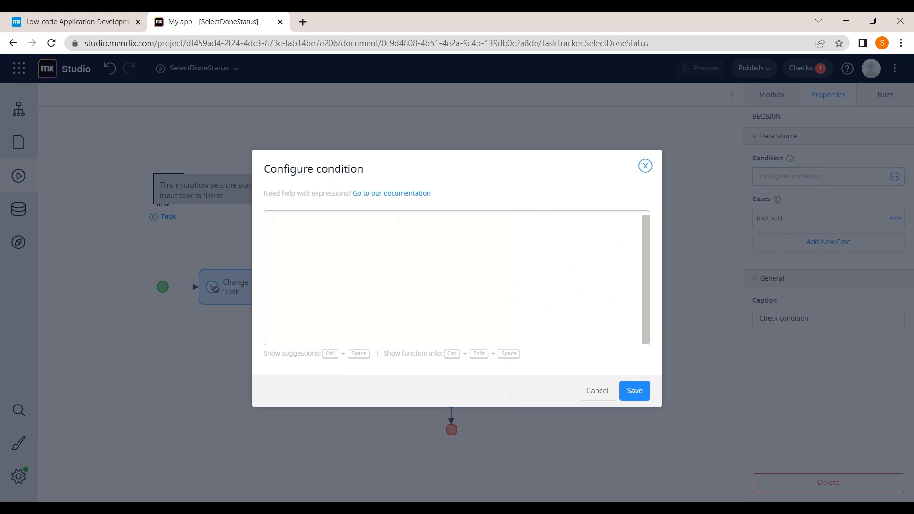
type("$ta")
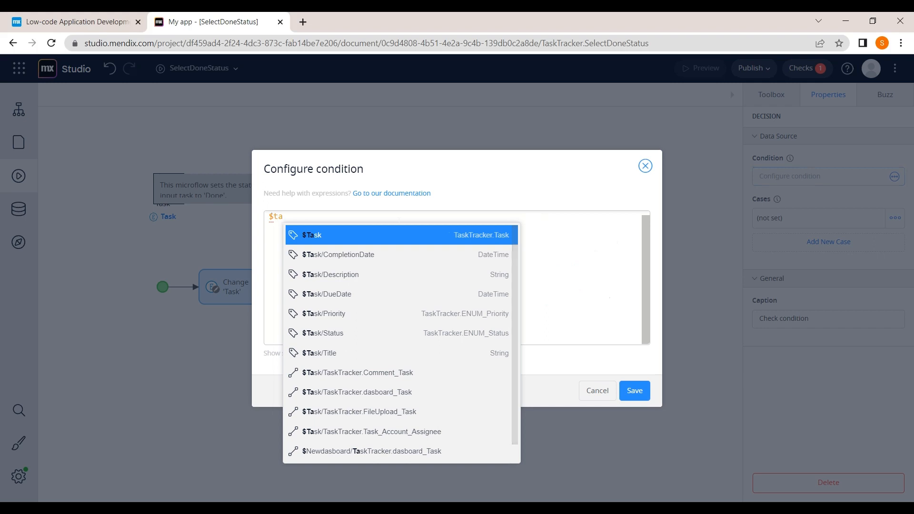
key("Return")
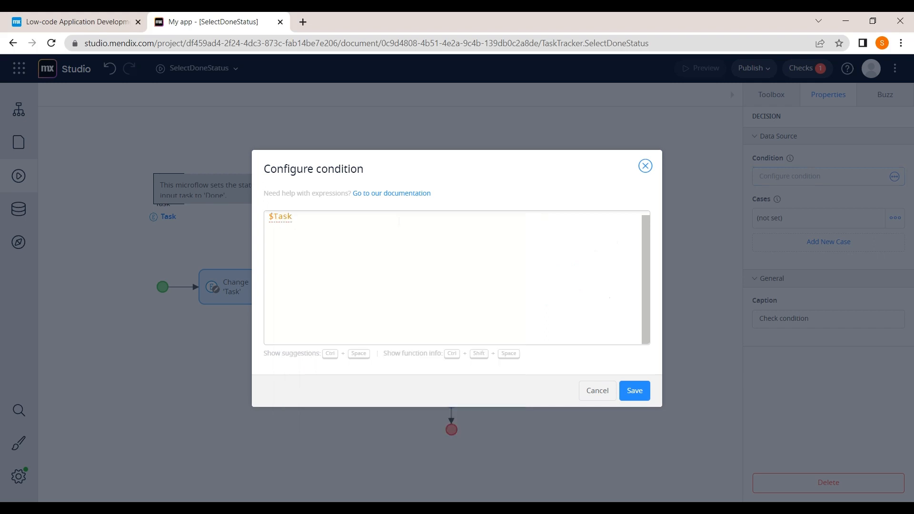
type("/")
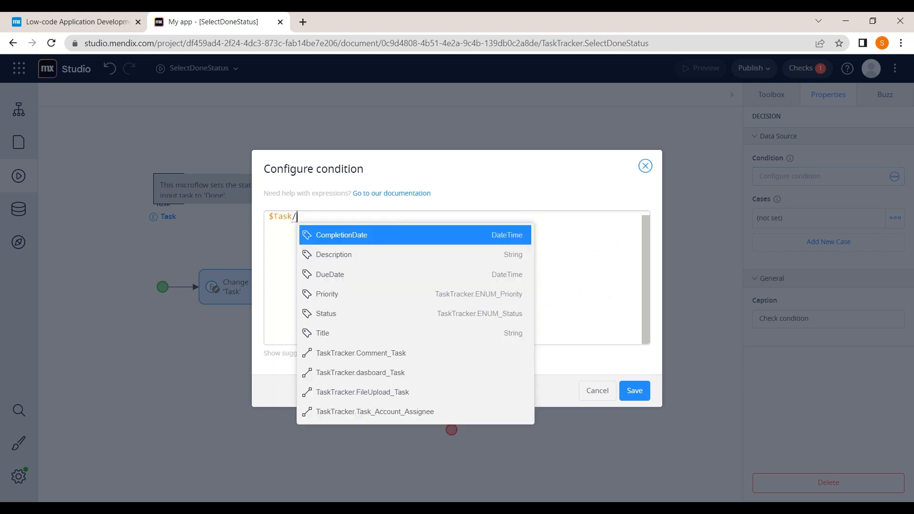
left_click(377, 275)
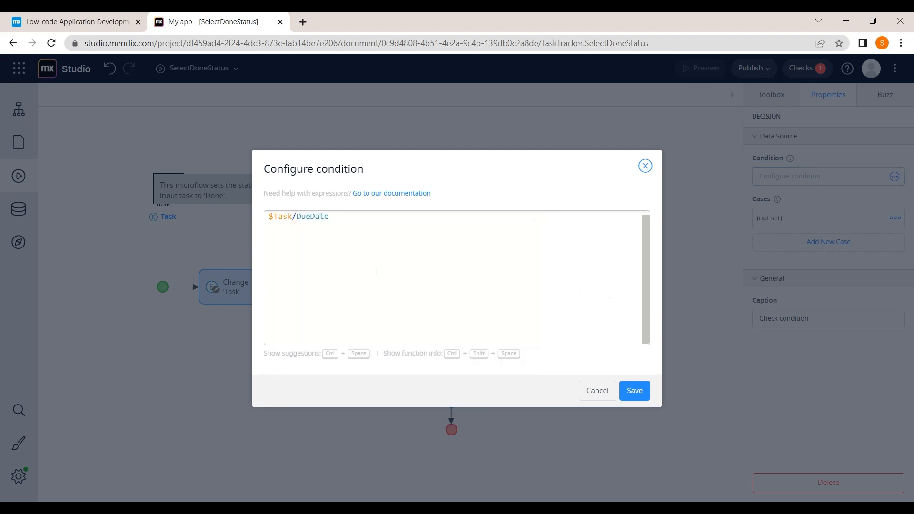
type(">=")
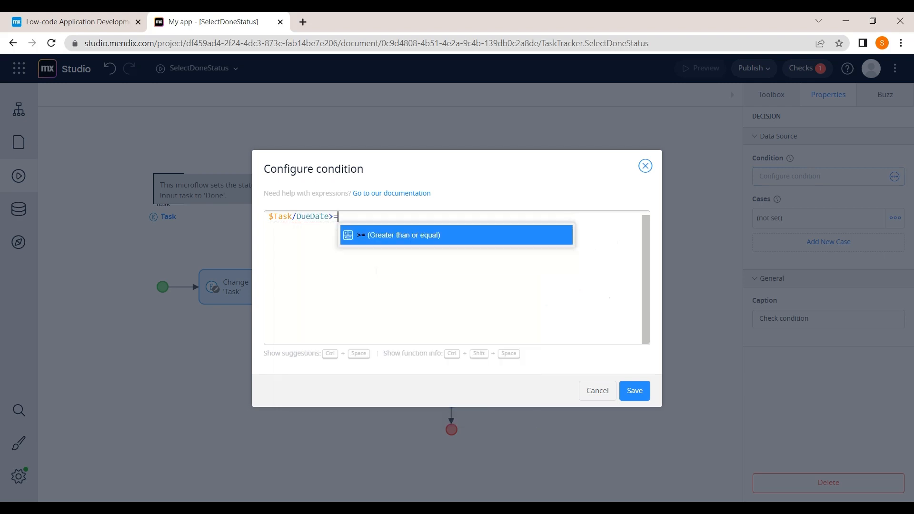
type("$")
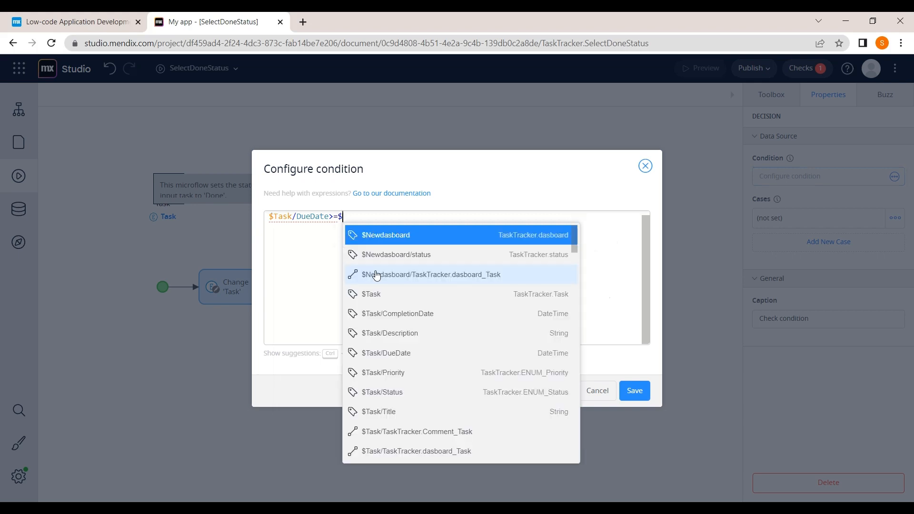
type("t")
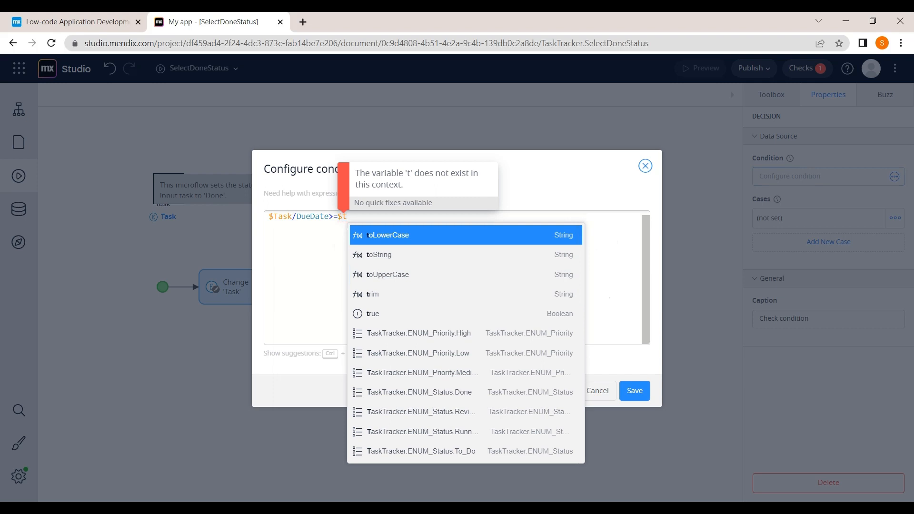
left_click(338, 217)
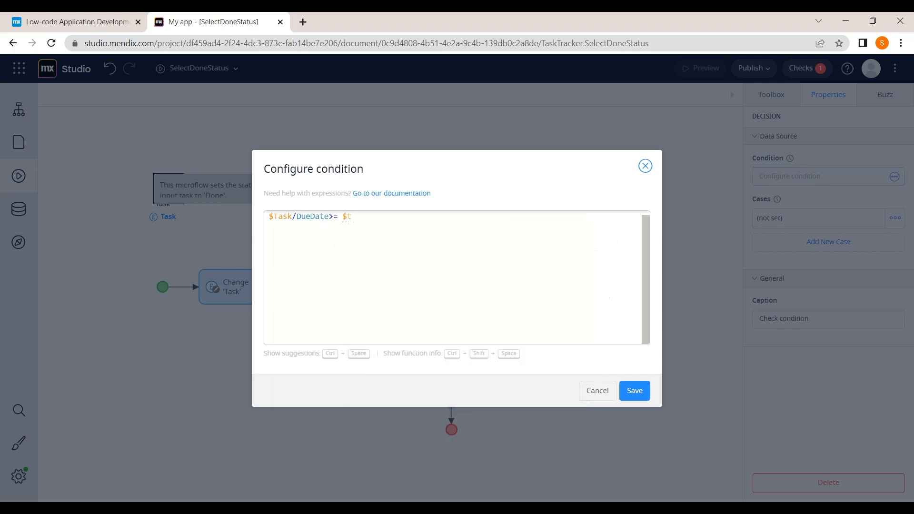
left_click(352, 219)
key("BackSpace")
key("ctrl+space")
key("Return")
type("/")
key("Return")
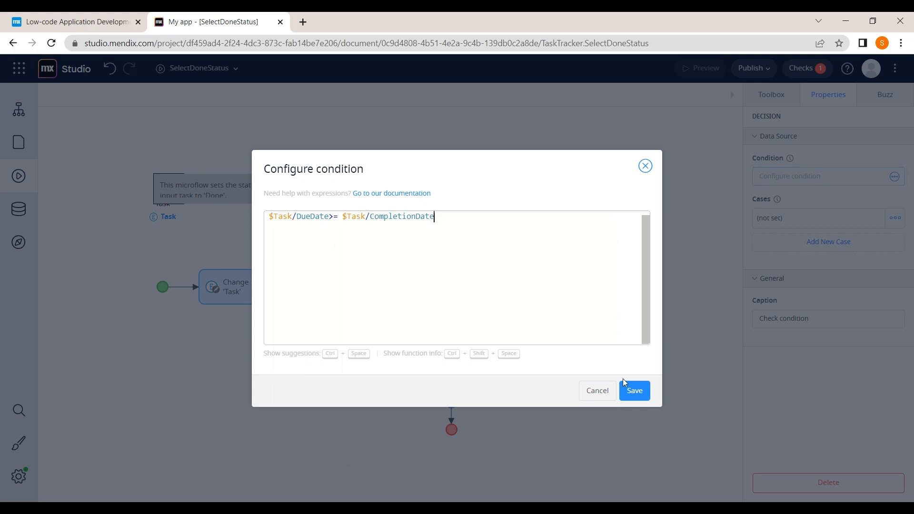
left_click(634, 389)
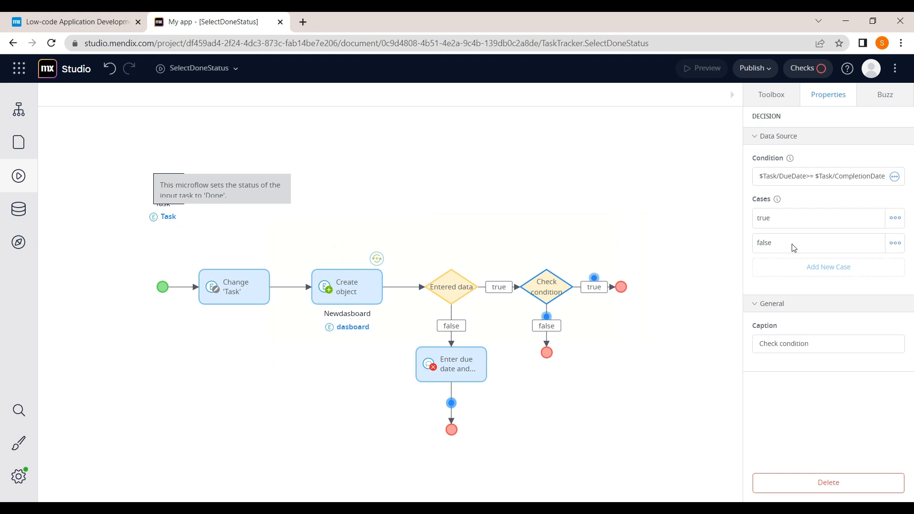
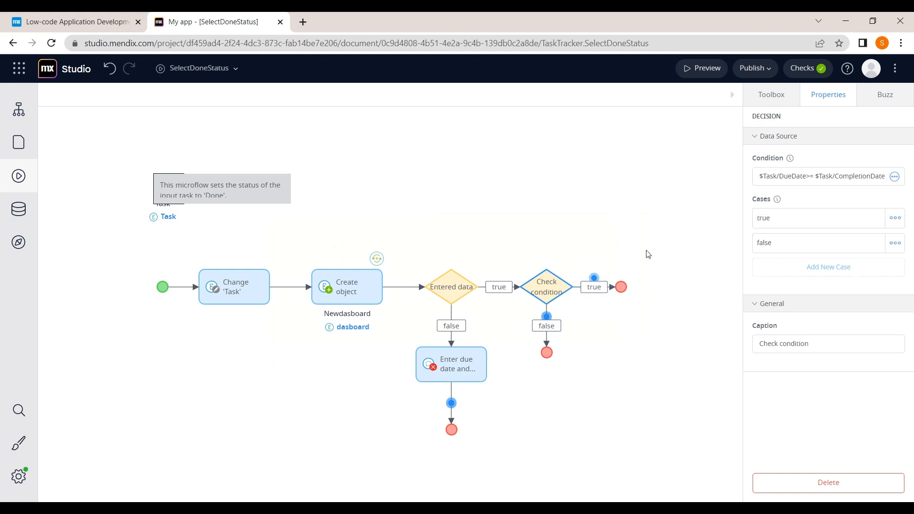
Step: Browse the Toolbox, then review the Create object step, keeping its output named Newdasboard
left_click(778, 91)
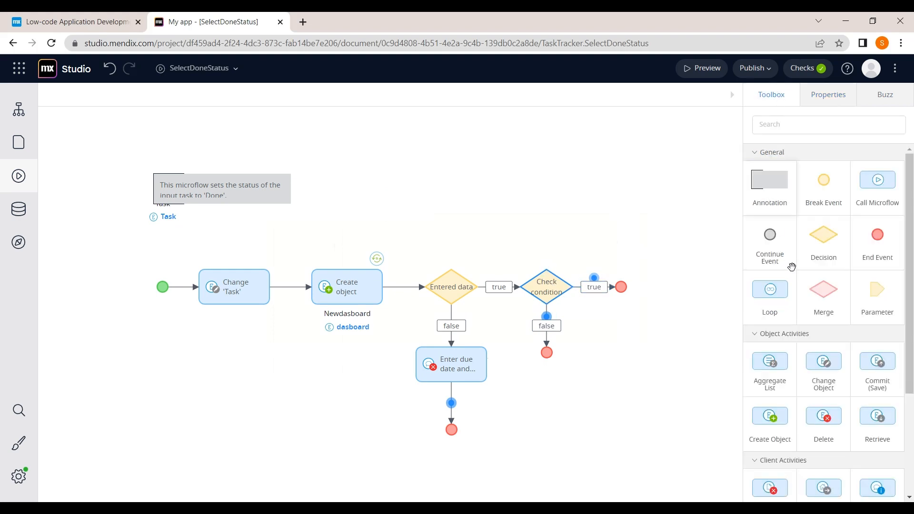
scroll(794, 272, "down", 3)
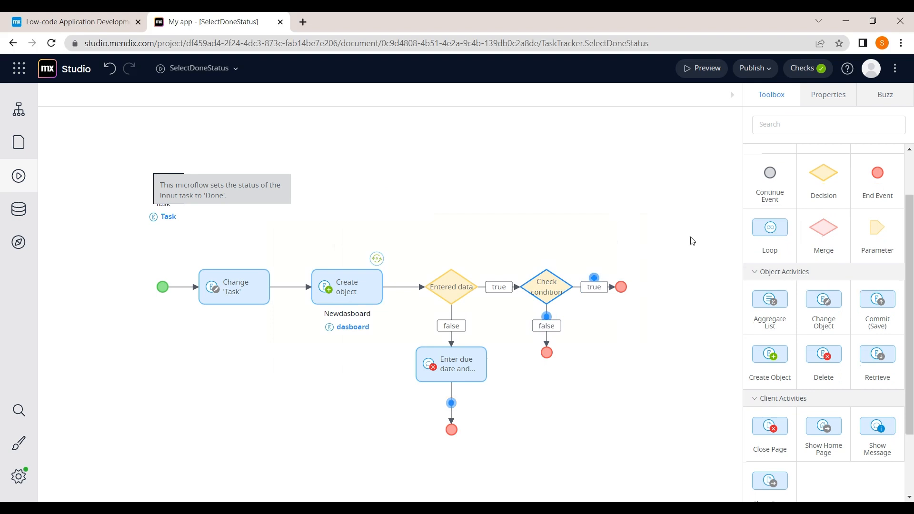
scroll(768, 330, "down", 1)
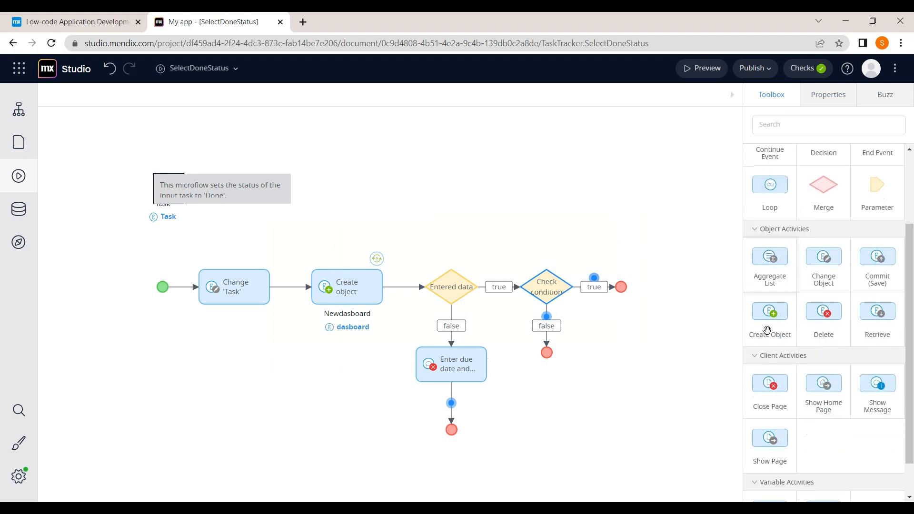
left_click(348, 294)
scroll(835, 405, "down", 2)
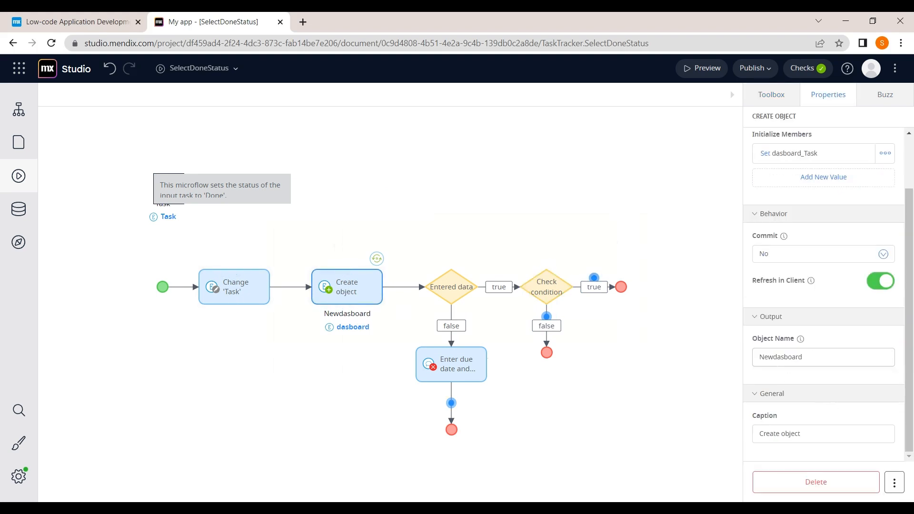
left_click_drag(810, 358, 713, 368)
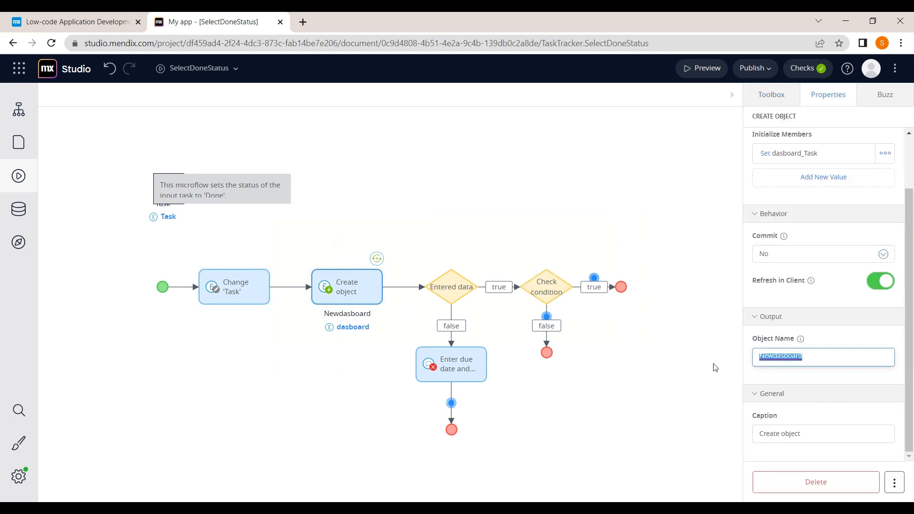
left_click(680, 341)
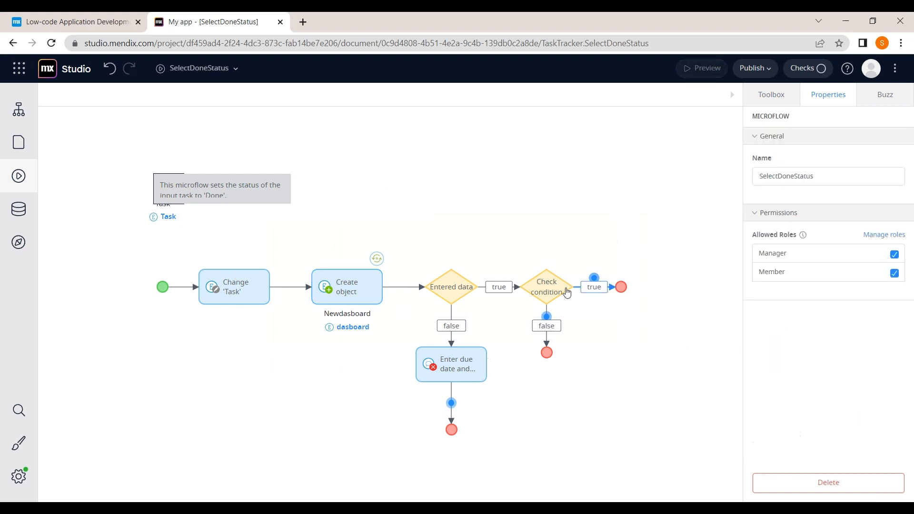
Step: Recheck the Create object step, then scroll the Toolbox down to Object Activities
left_click(771, 95)
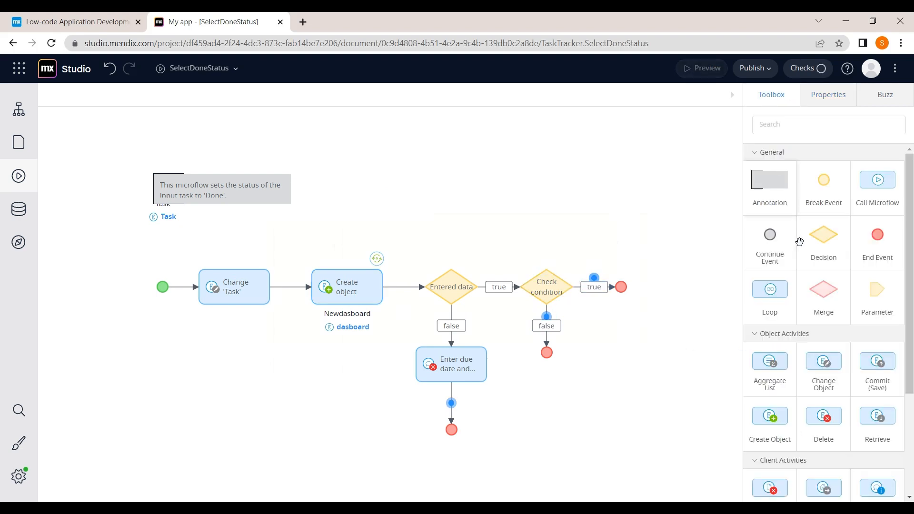
left_click(346, 286)
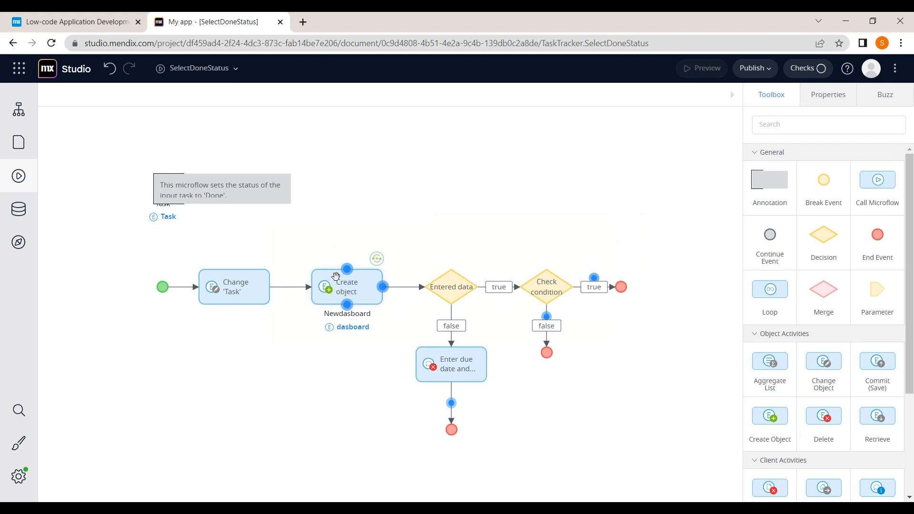
scroll(815, 328, "down", 2)
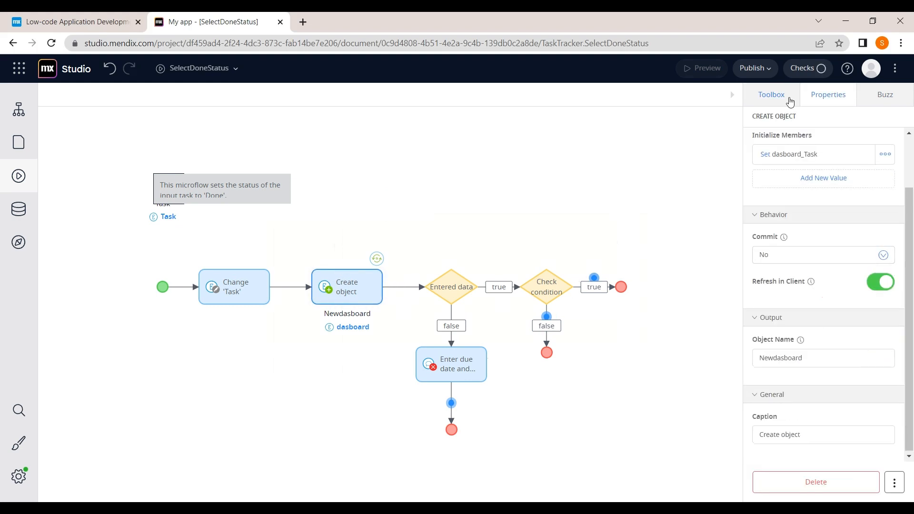
left_click(790, 99)
scroll(824, 265, "down", 3)
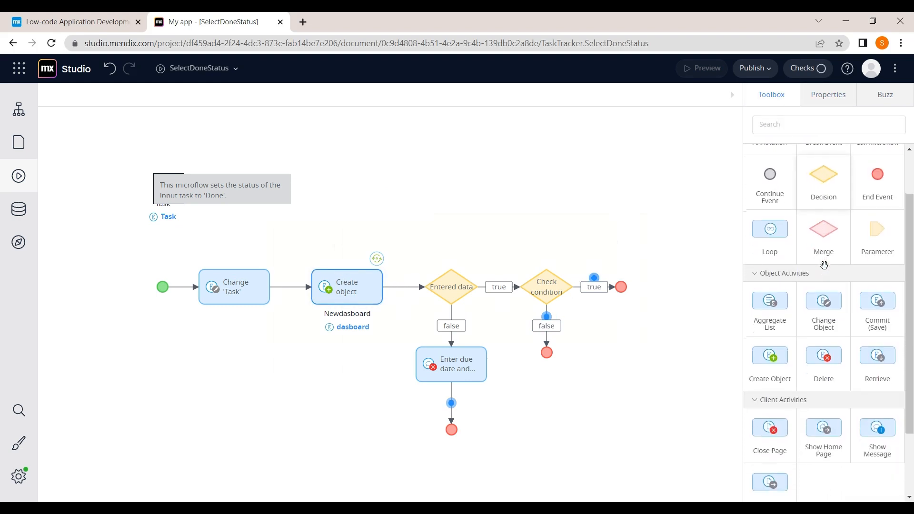
Step: Add a Change object on Check condition's true branch setting Newdasboard status to TaskTracker.status.Achieved
left_click_drag(826, 300, 603, 280)
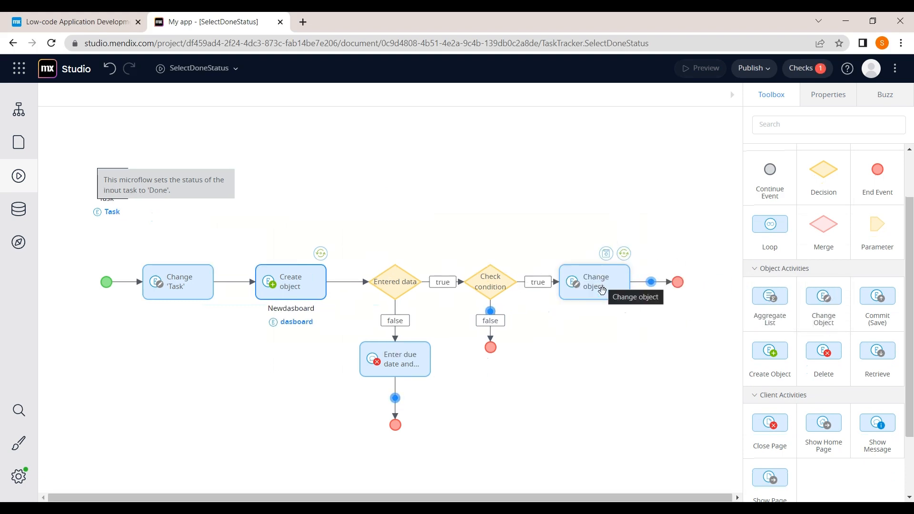
left_click(601, 287)
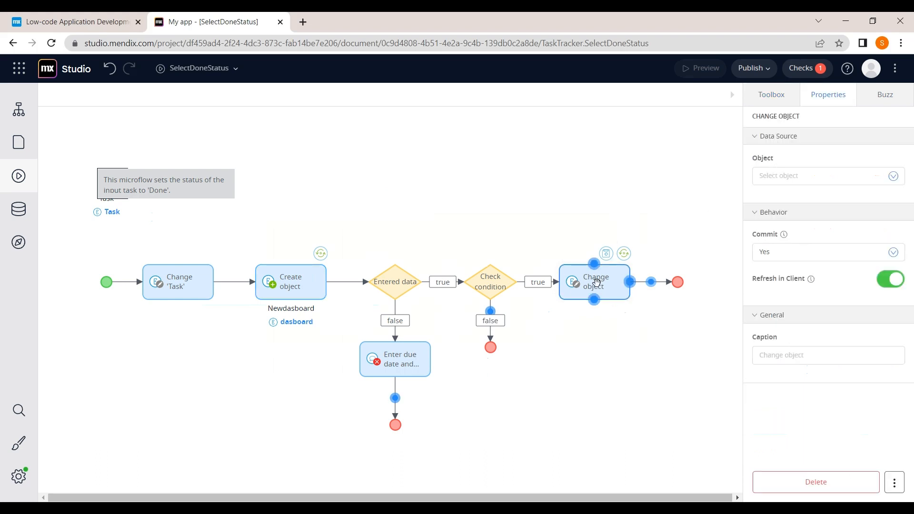
left_click(808, 180)
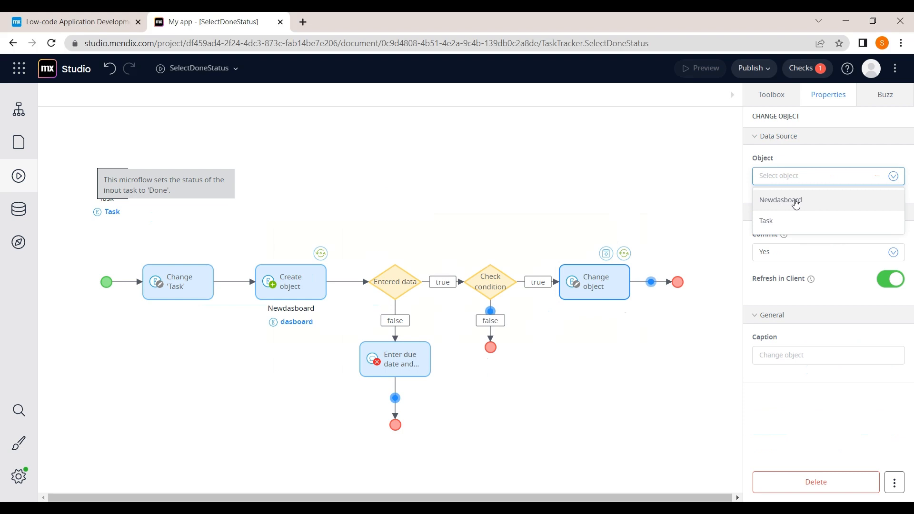
left_click(796, 204)
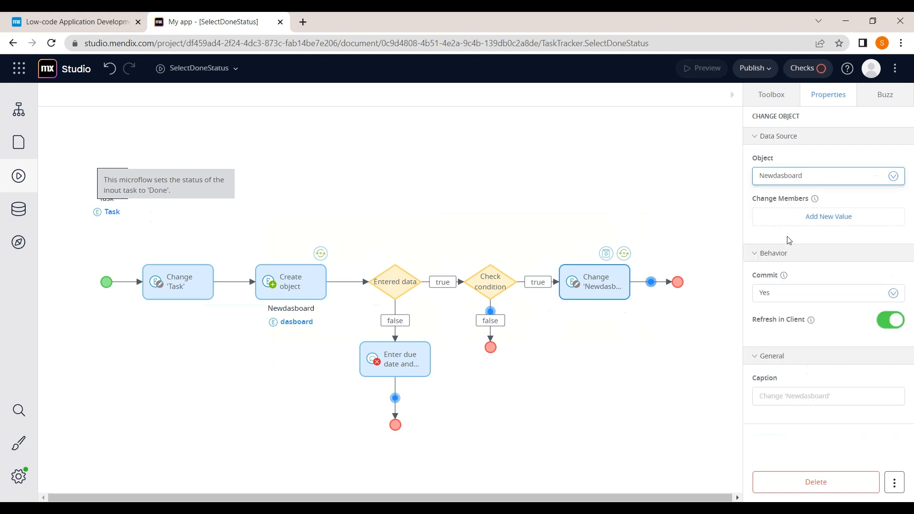
left_click(805, 220)
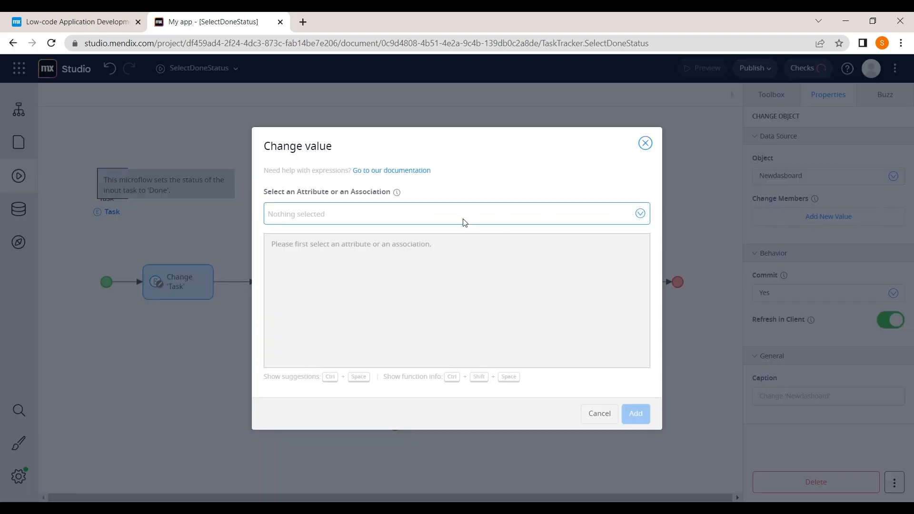
left_click(503, 221)
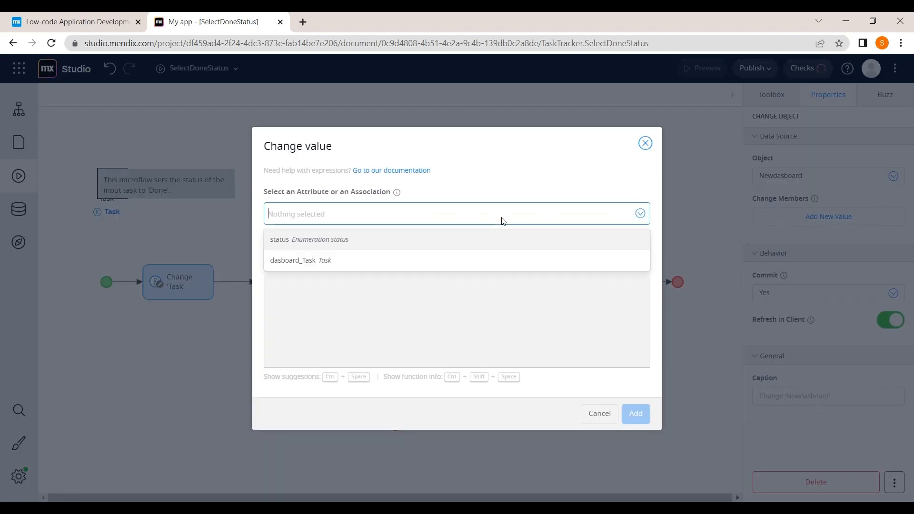
left_click(381, 240)
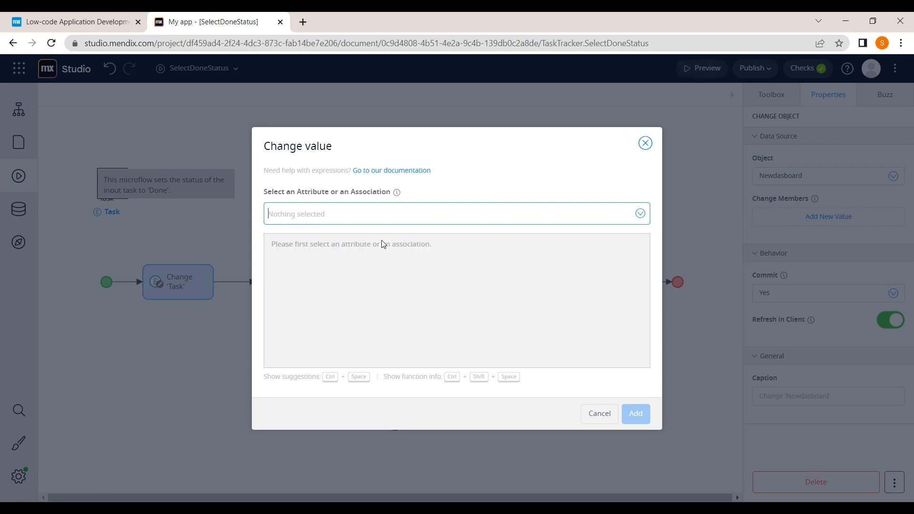
left_click(539, 218)
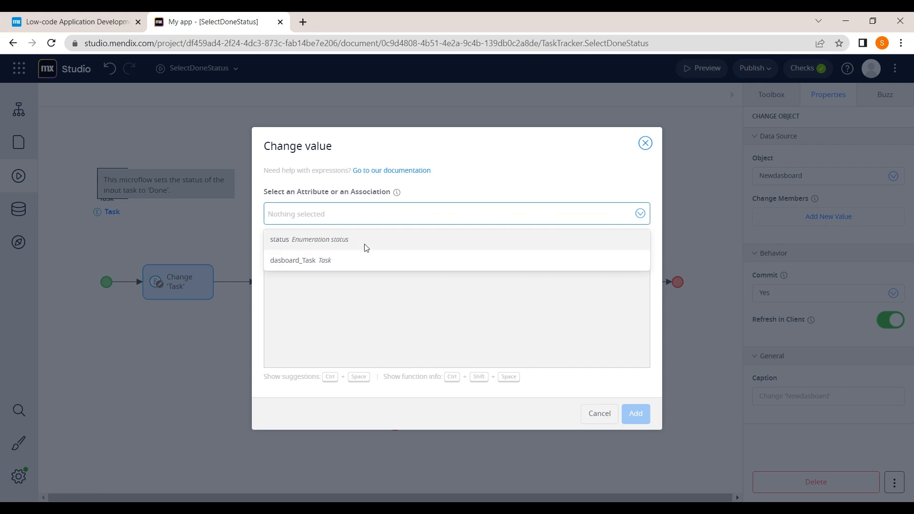
left_click(378, 239)
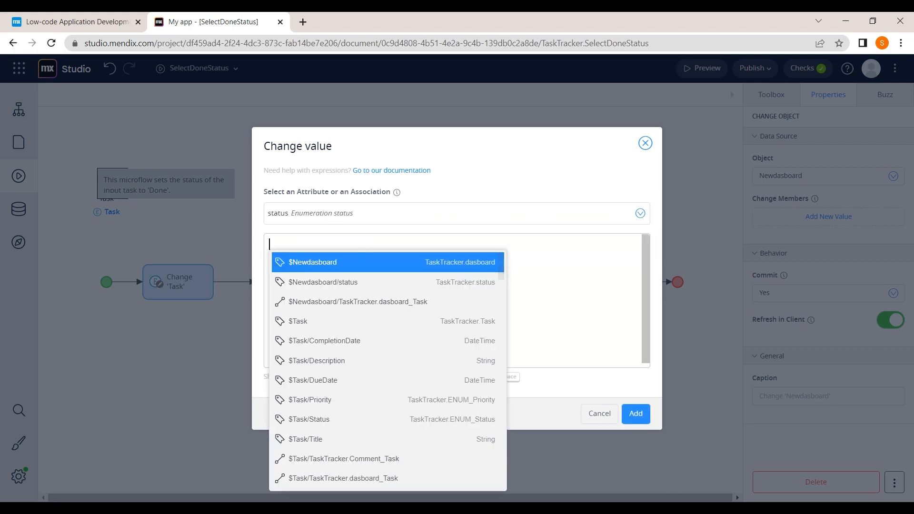
type("T")
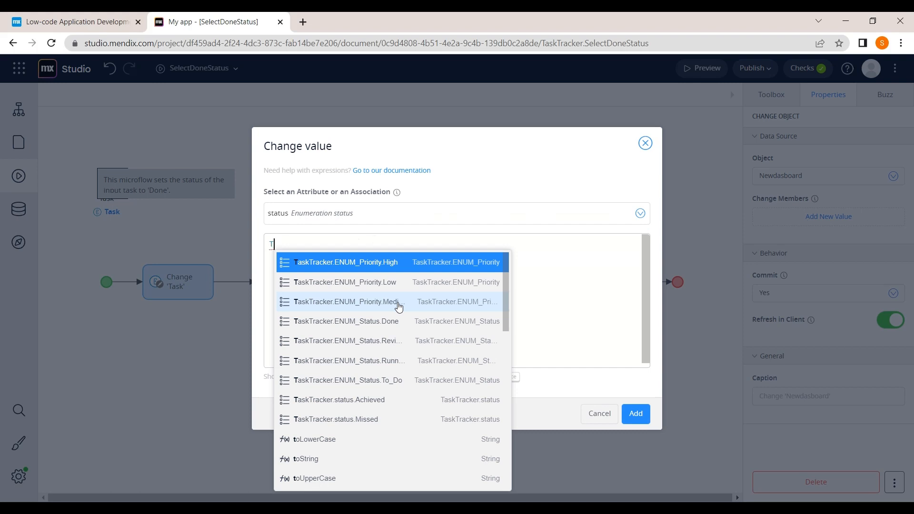
left_click(403, 410)
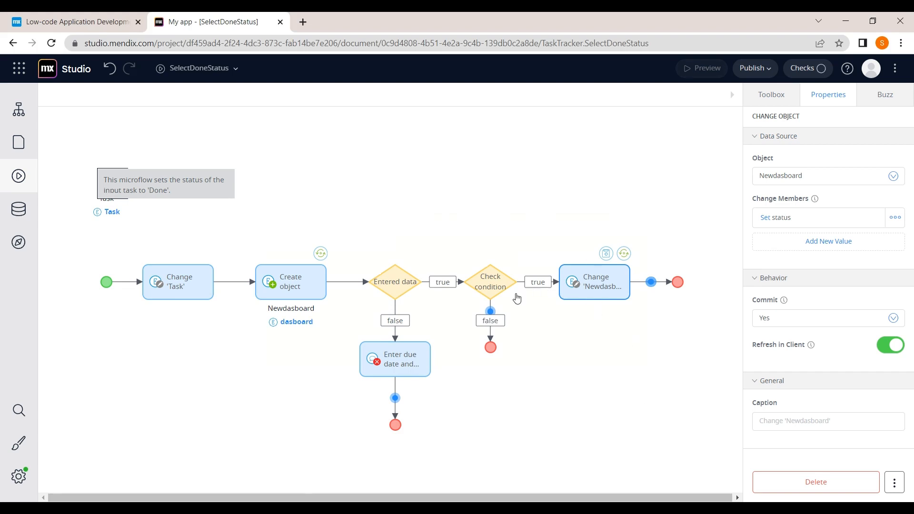
Step: Add a Change object on the false branch setting Newdasboard status to TaskTracker.status.Missed
left_click(772, 97)
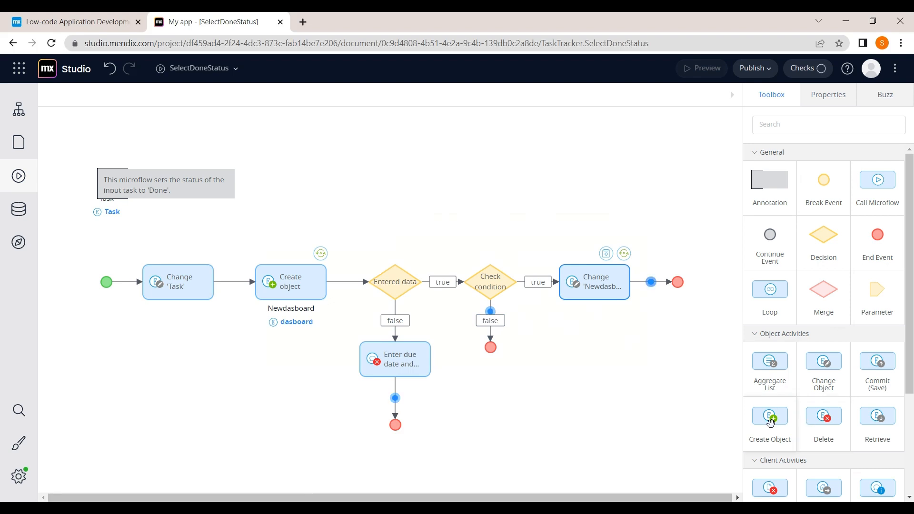
left_click_drag(821, 379, 484, 344)
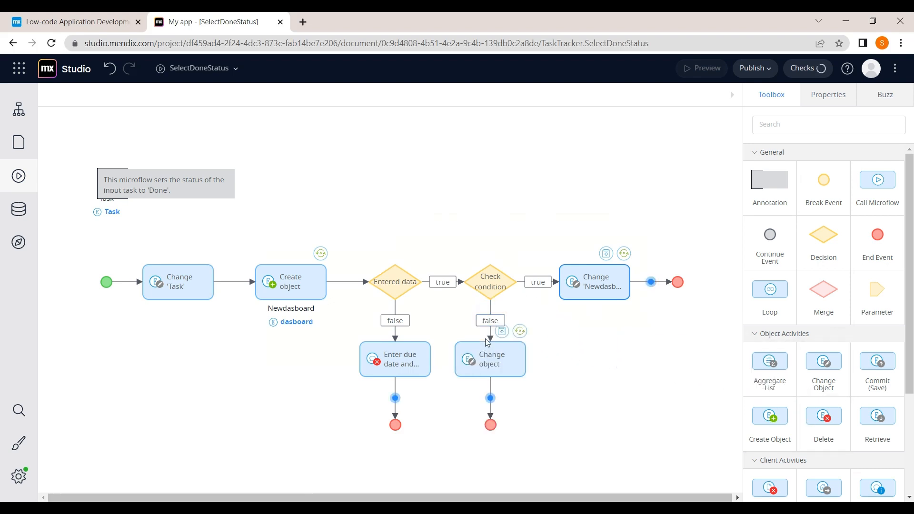
left_click(489, 366)
left_click(835, 177)
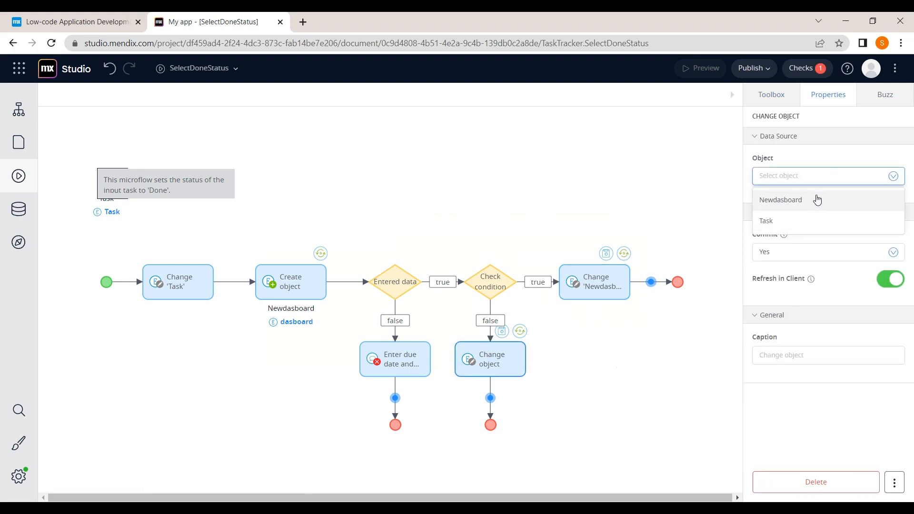
left_click(818, 200)
left_click(819, 220)
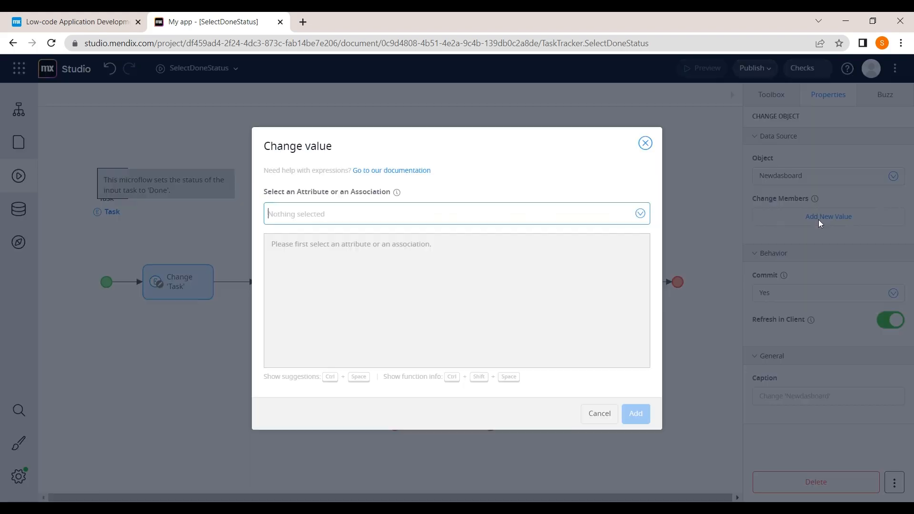
left_click(559, 216)
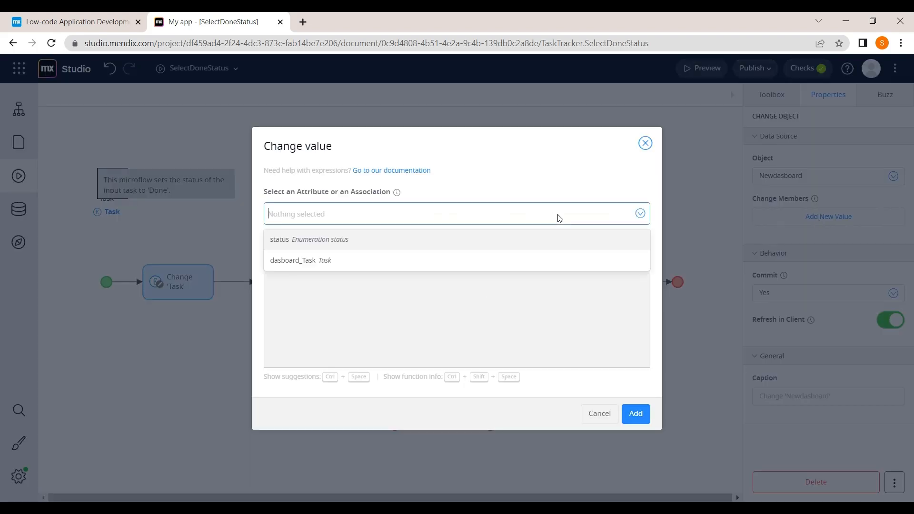
left_click(425, 241)
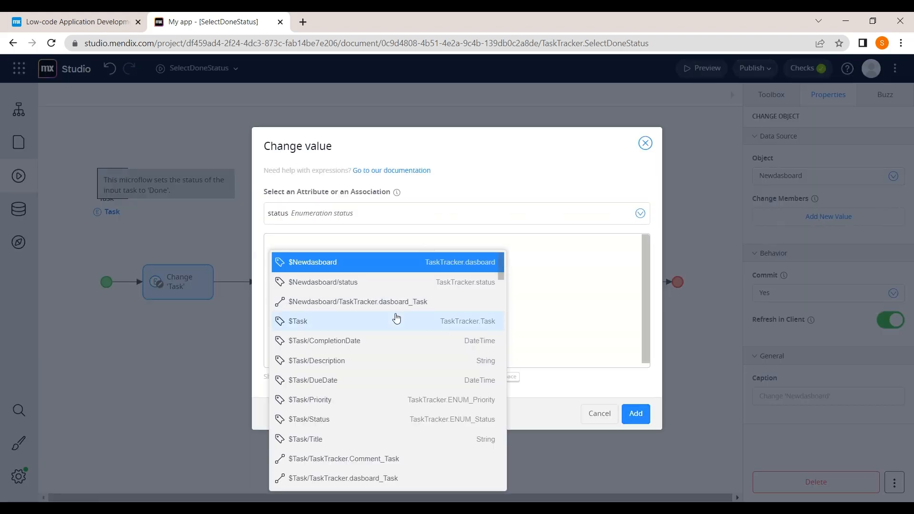
type("T")
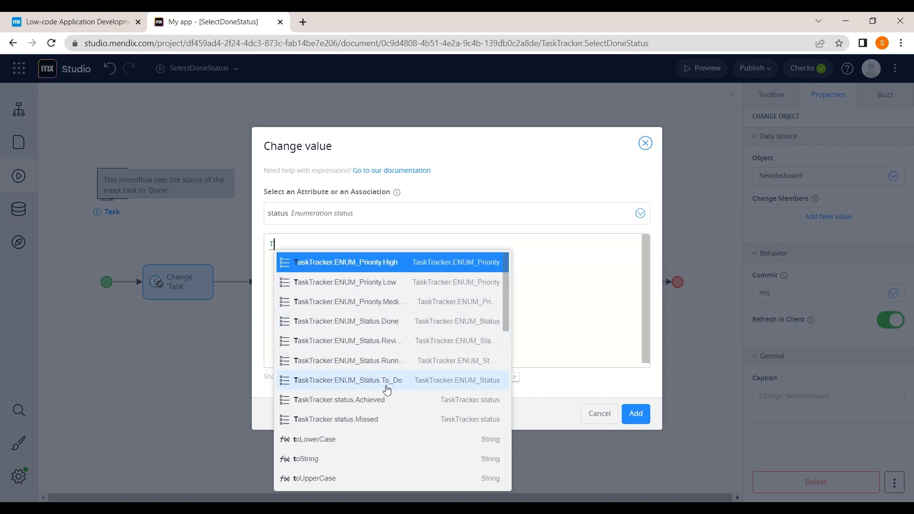
left_click(378, 419)
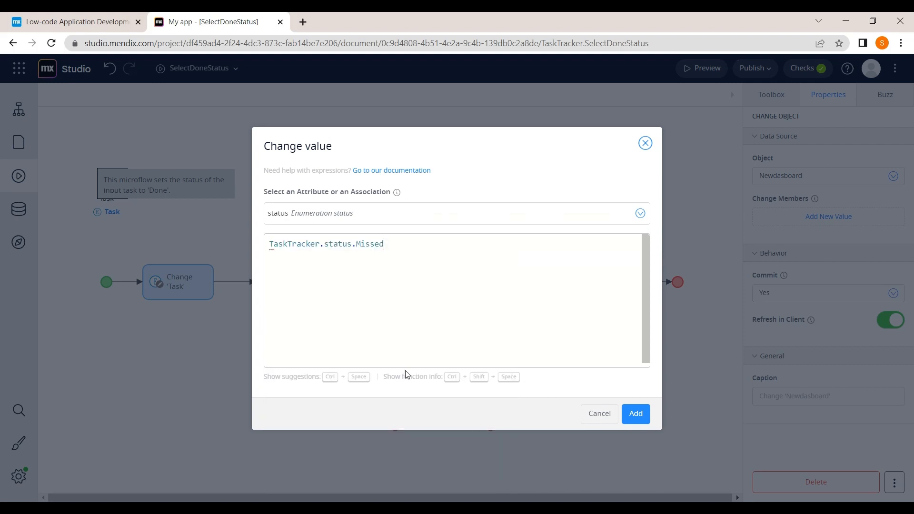
left_click(637, 414)
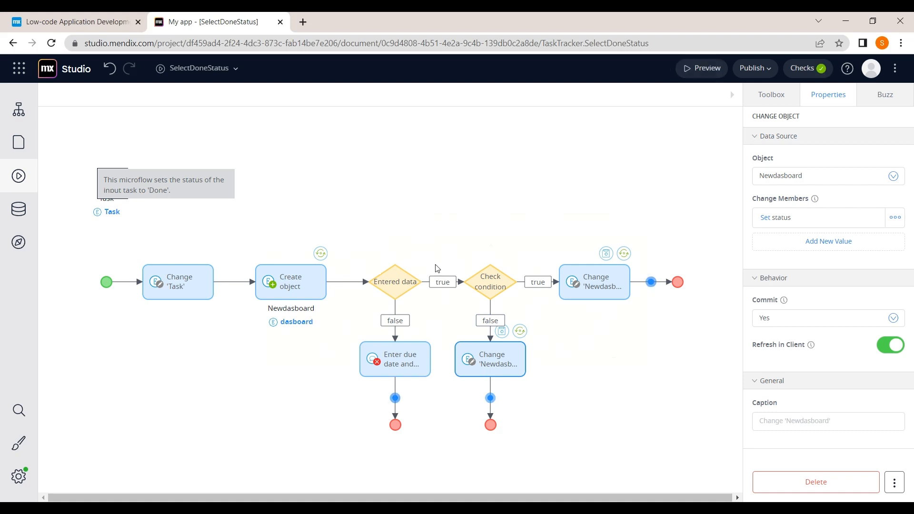
Step: Look through Workflows, Domain Models and Navigation, then open the Dashboard page
left_click(21, 120)
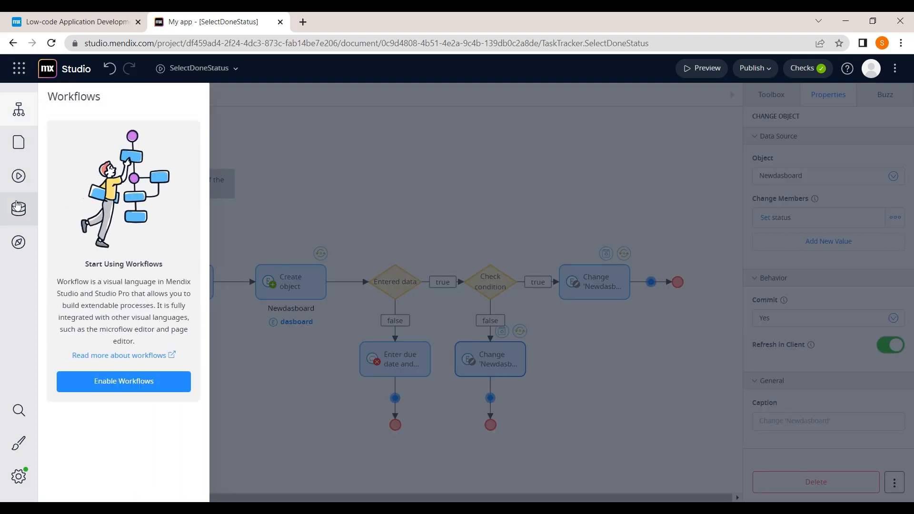
left_click(22, 205)
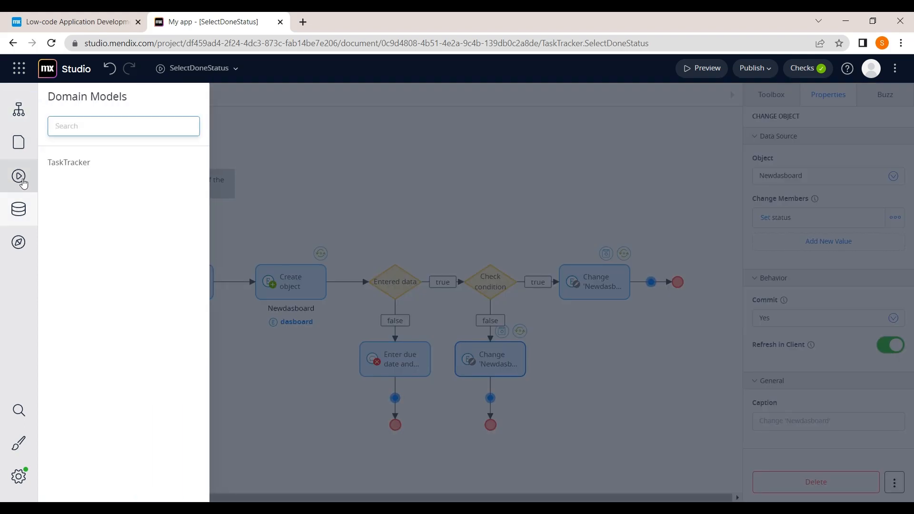
left_click(22, 242)
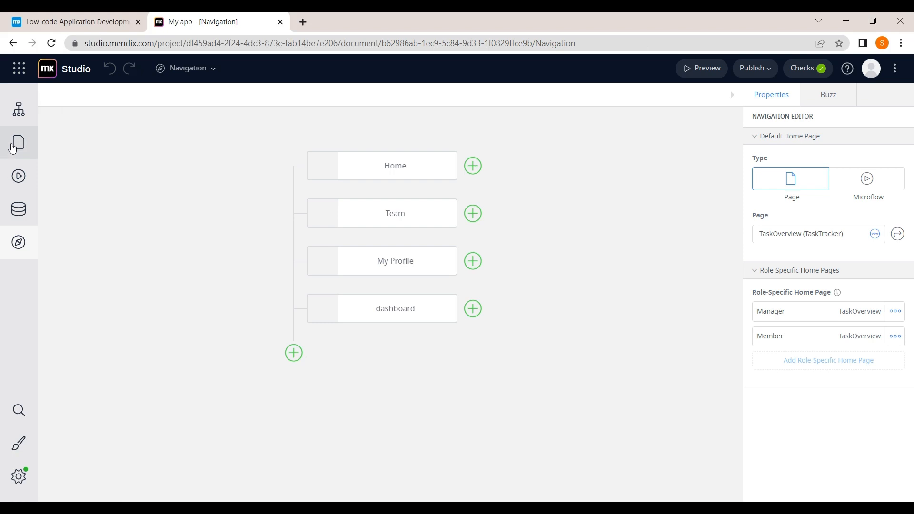
left_click(18, 143)
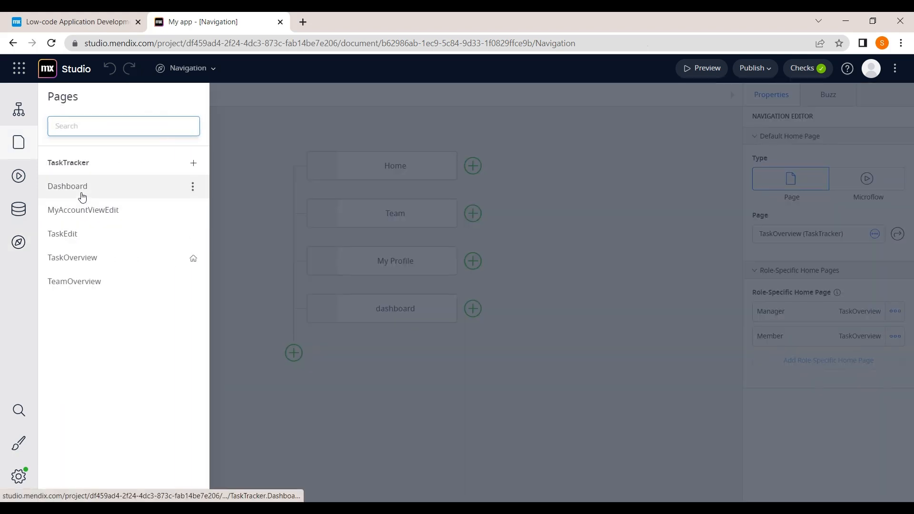
left_click(82, 195)
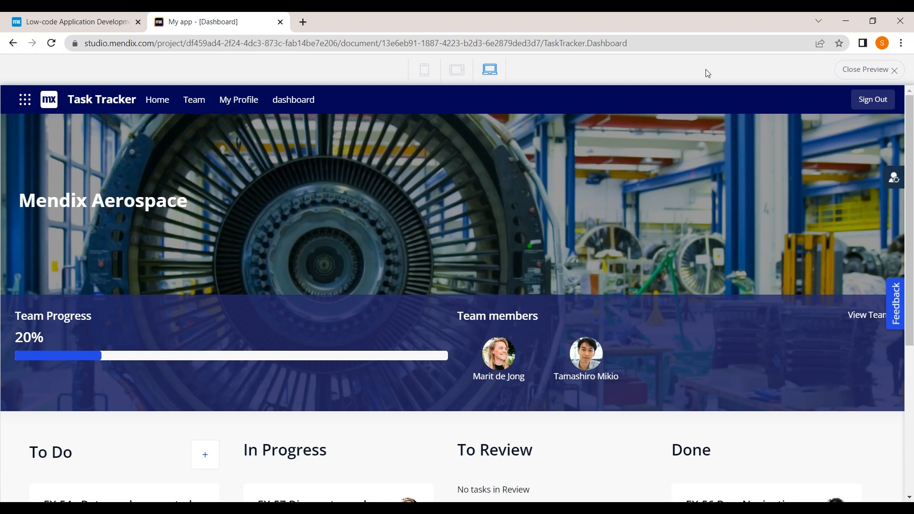
Step: Start a new To Do task titled 'work' with a short description
scroll(546, 243, "down", 3)
scroll(546, 243, "up", 3)
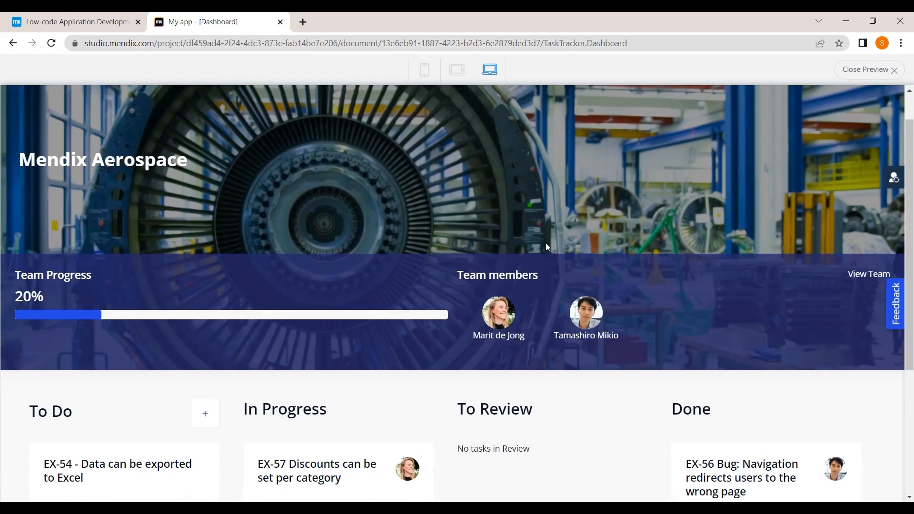
scroll(546, 244, "down", 5)
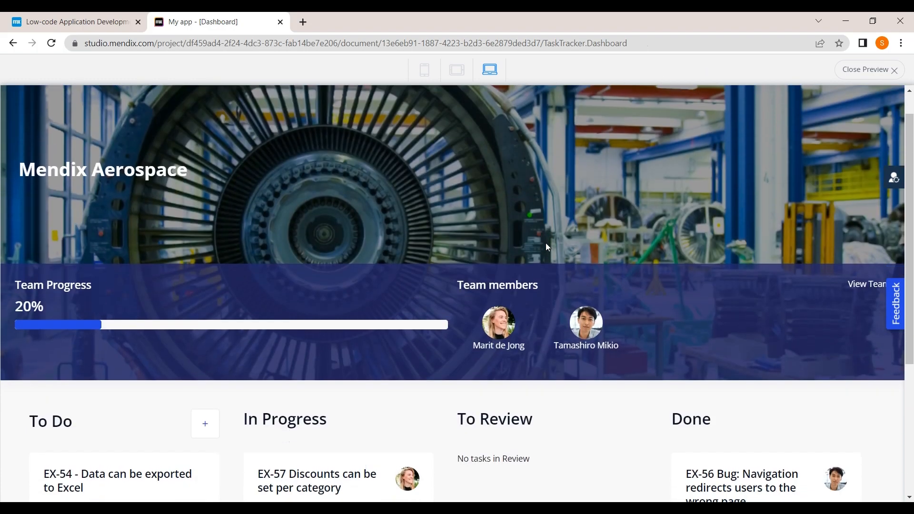
scroll(547, 247, "down", 1)
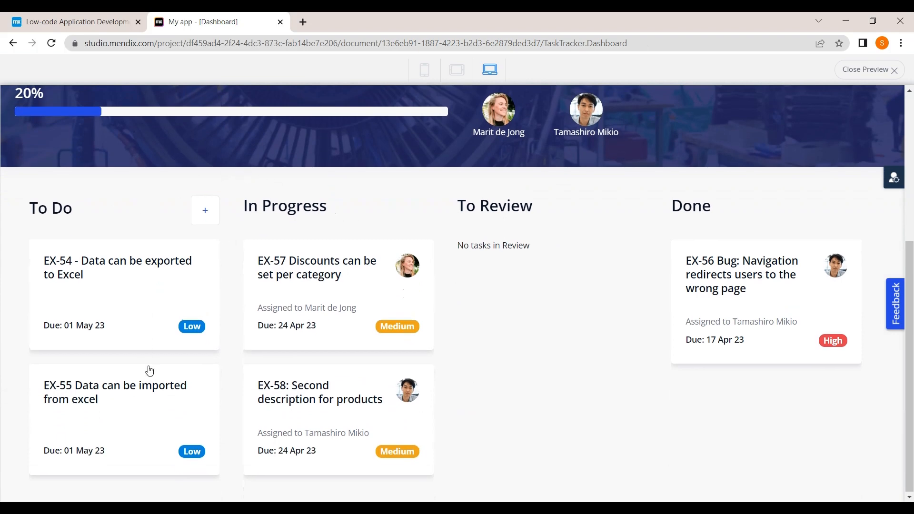
scroll(609, 315, "up", 1)
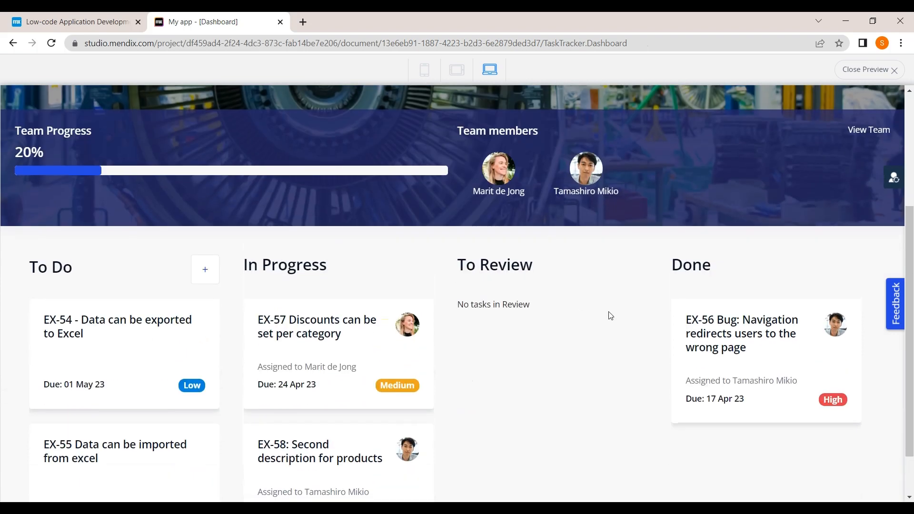
left_click(209, 268)
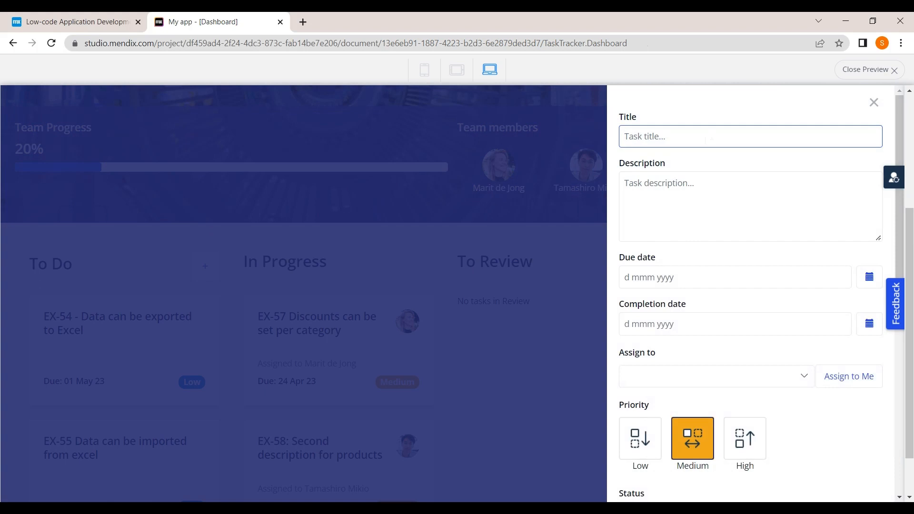
type("W")
left_click(681, 201)
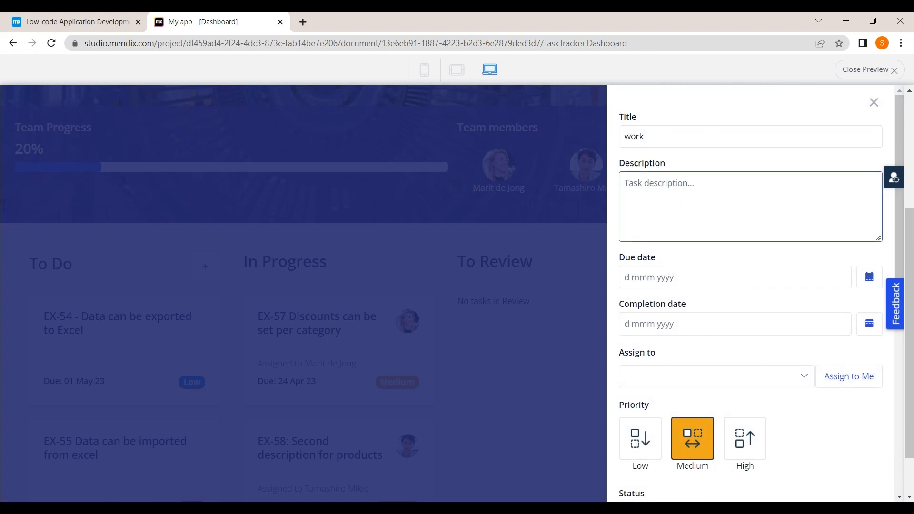
type("some work")
key("Tab")
Step: Set due 7 Sep 2022, completed 6 Sep 2022, Medium priority, Done status, and try saving
left_click(865, 280)
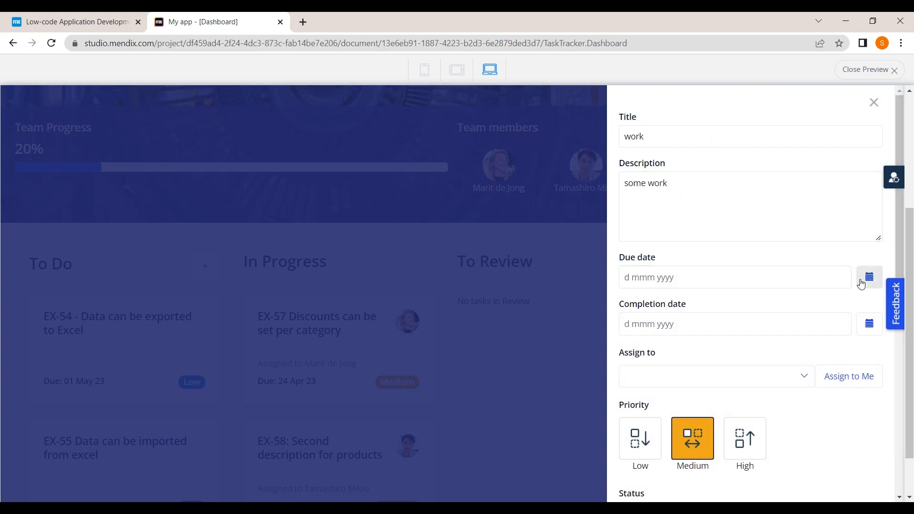
left_click(697, 364)
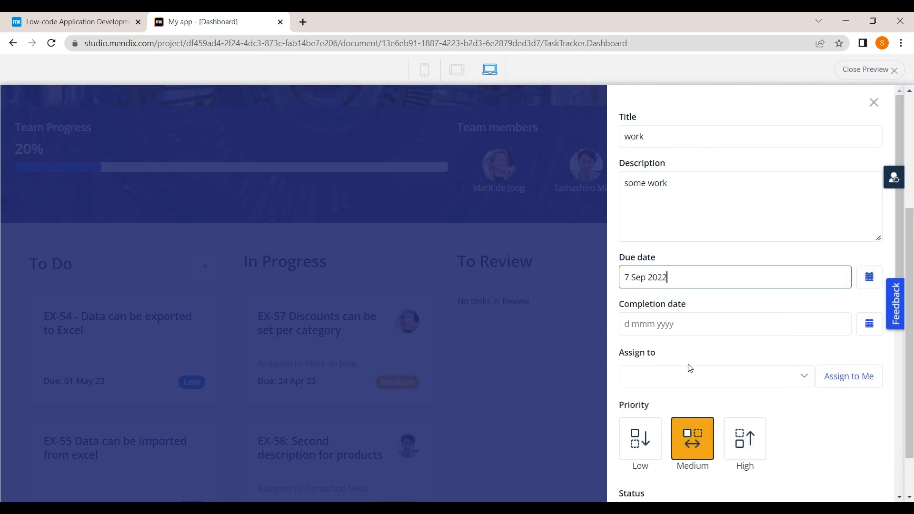
left_click(868, 324)
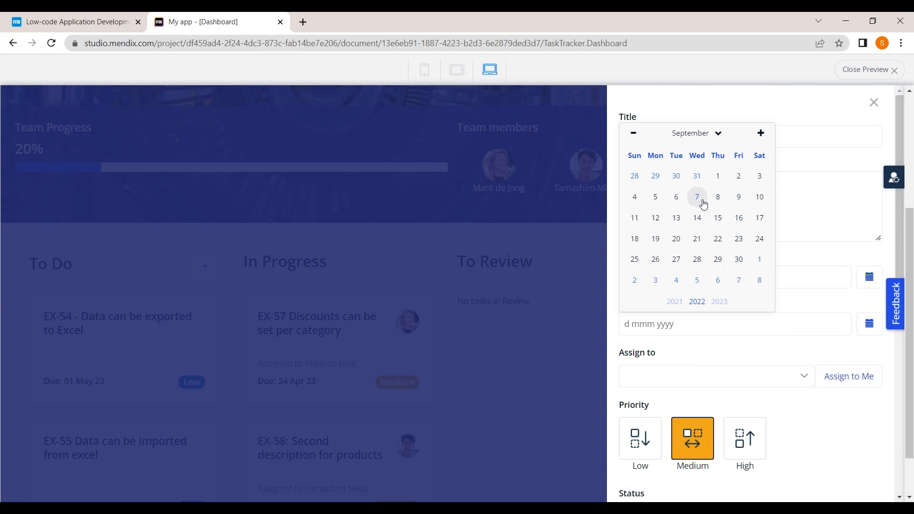
left_click(676, 197)
scroll(676, 197, "down", 1)
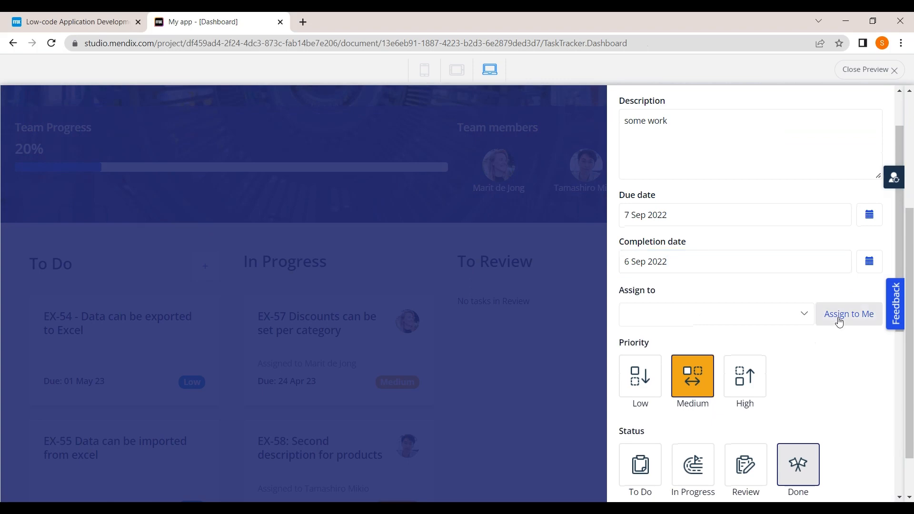
scroll(818, 323, "down", 2)
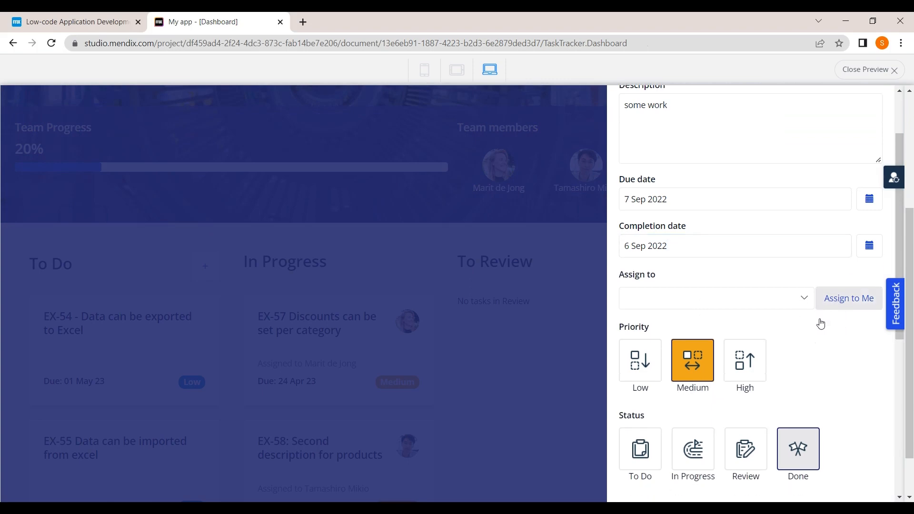
scroll(809, 364, "down", 2)
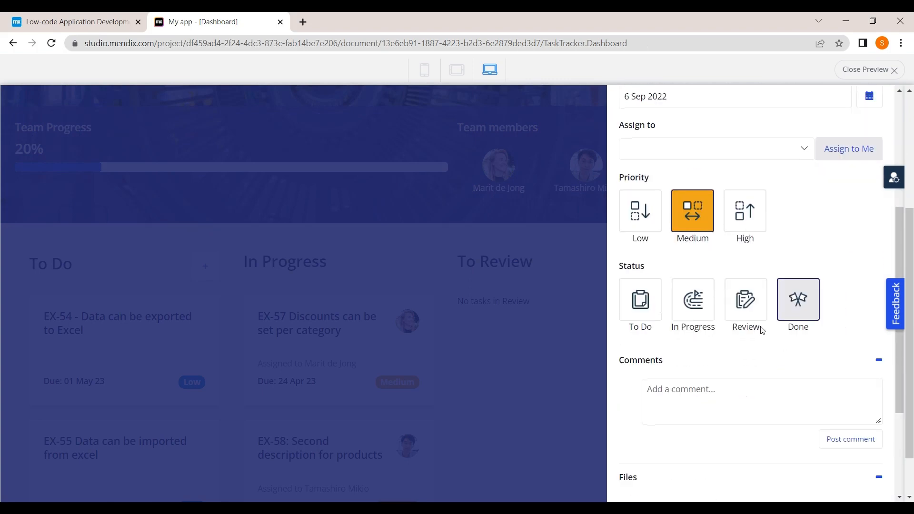
left_click(648, 314)
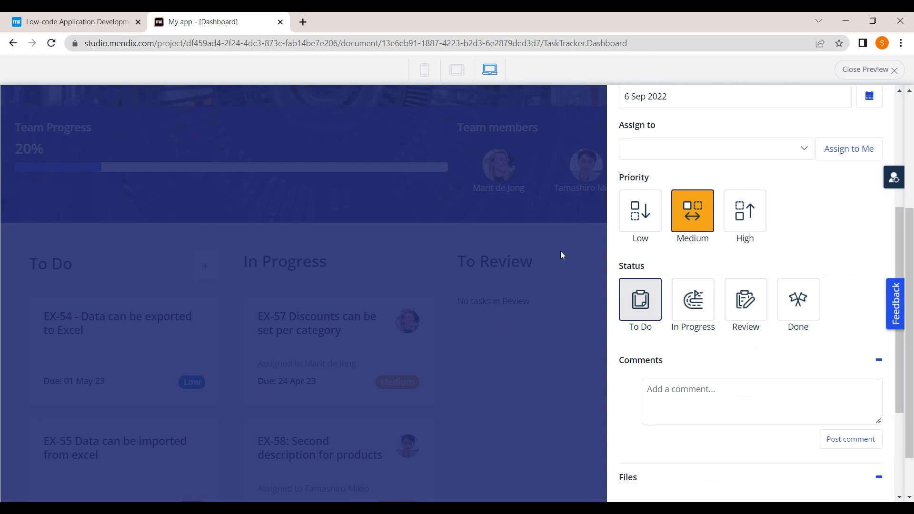
left_click(811, 308)
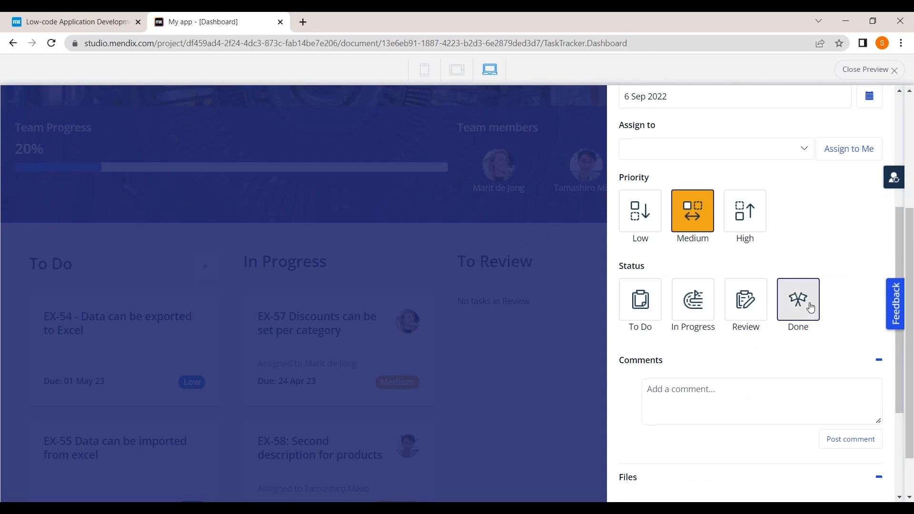
scroll(811, 308, "down", 1)
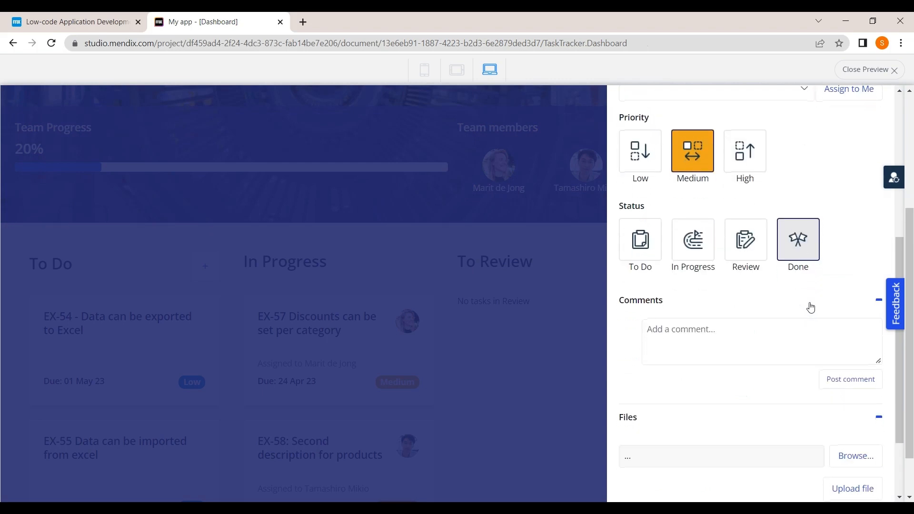
scroll(811, 308, "down", 1)
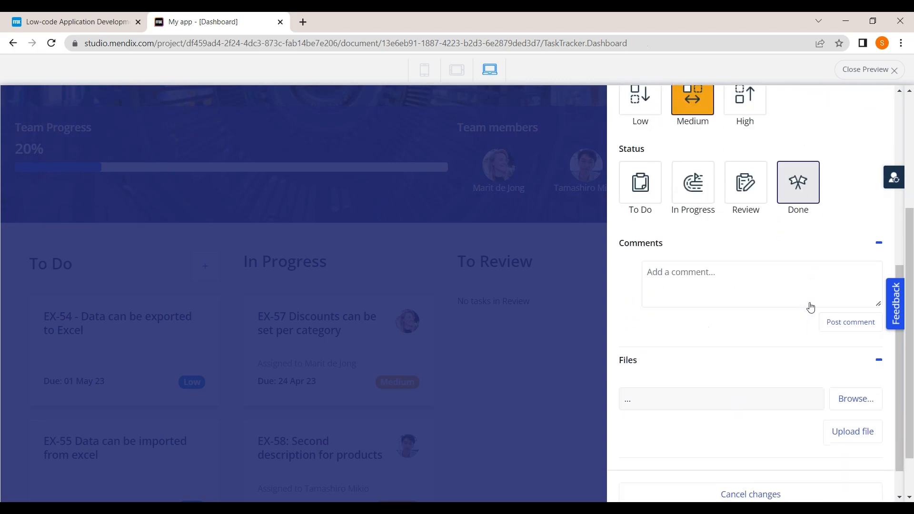
scroll(747, 438, "down", 1)
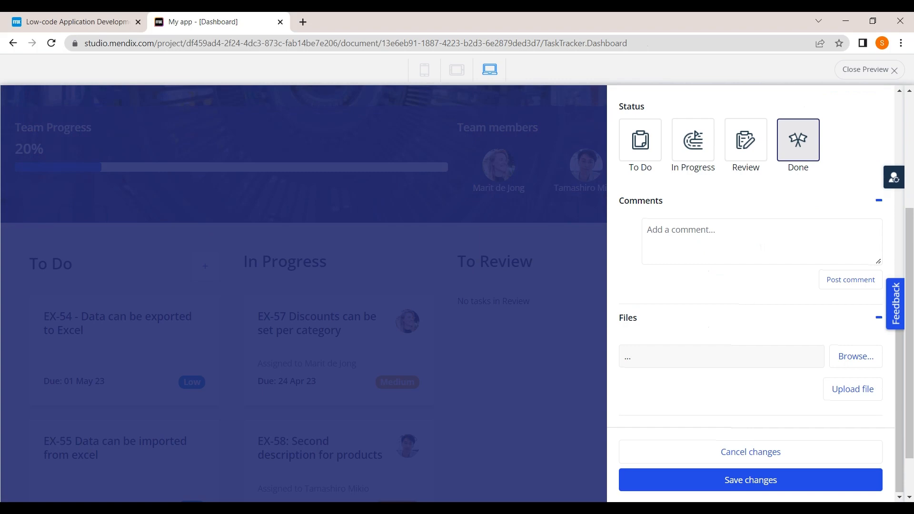
scroll(758, 257, "up", 7)
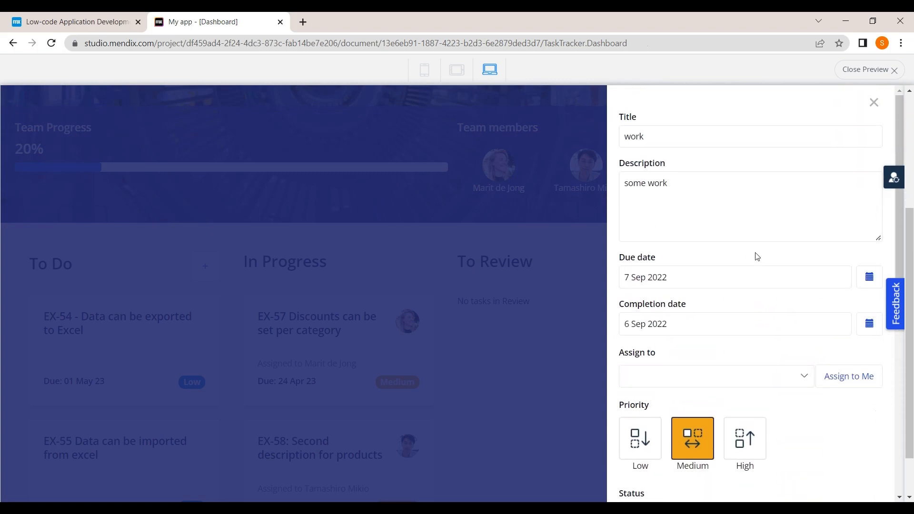
scroll(757, 257, "down", 7)
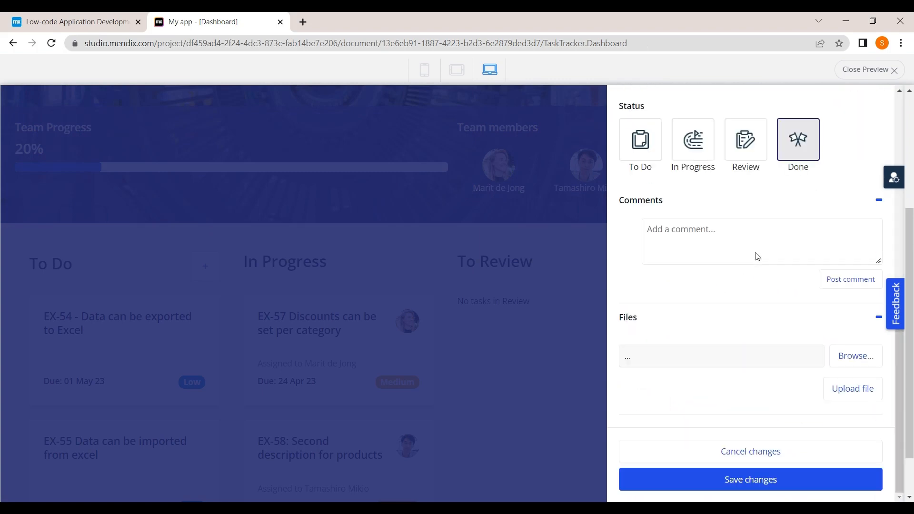
left_click(732, 481)
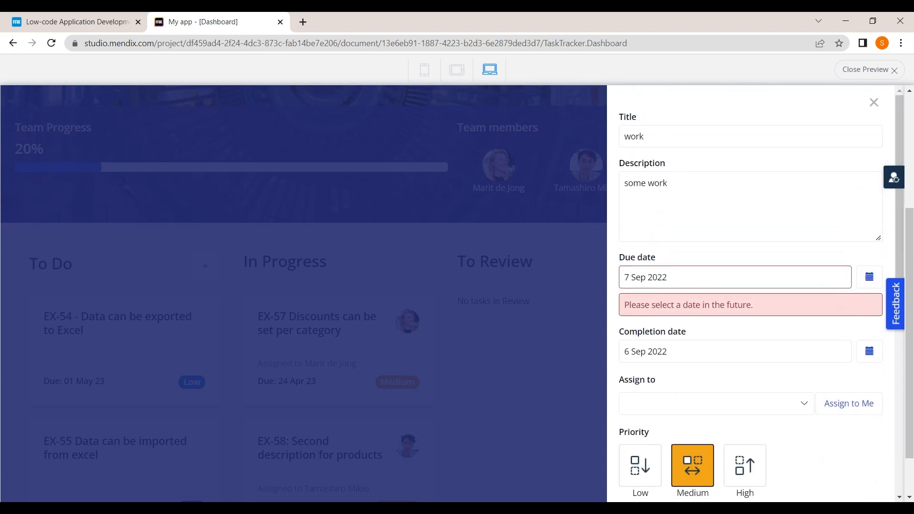
Step: Change the due date to 8 Sep 2022, save, and find the task in Done
left_click(869, 277)
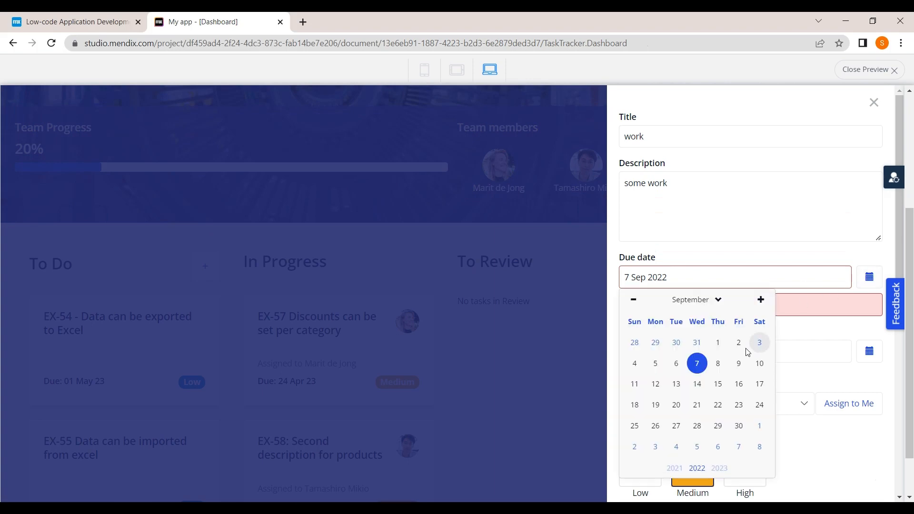
left_click(719, 364)
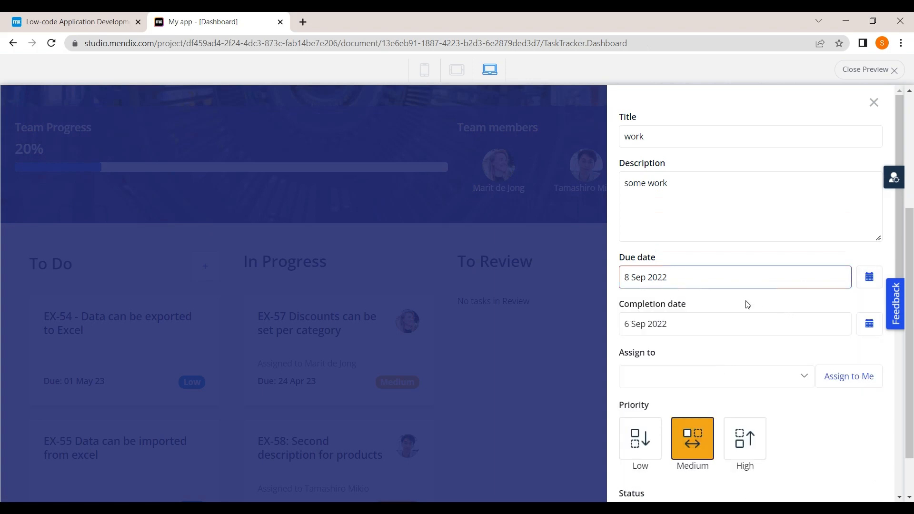
scroll(736, 362, "down", 8)
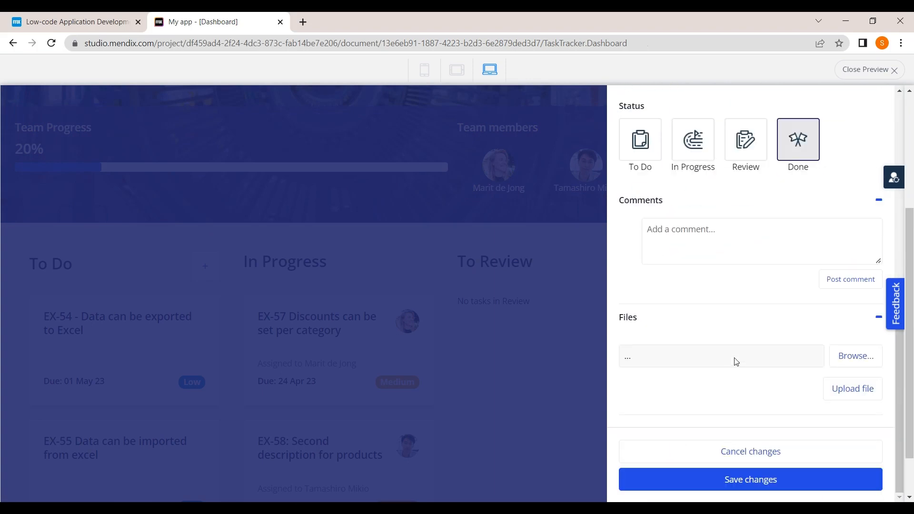
left_click(730, 486)
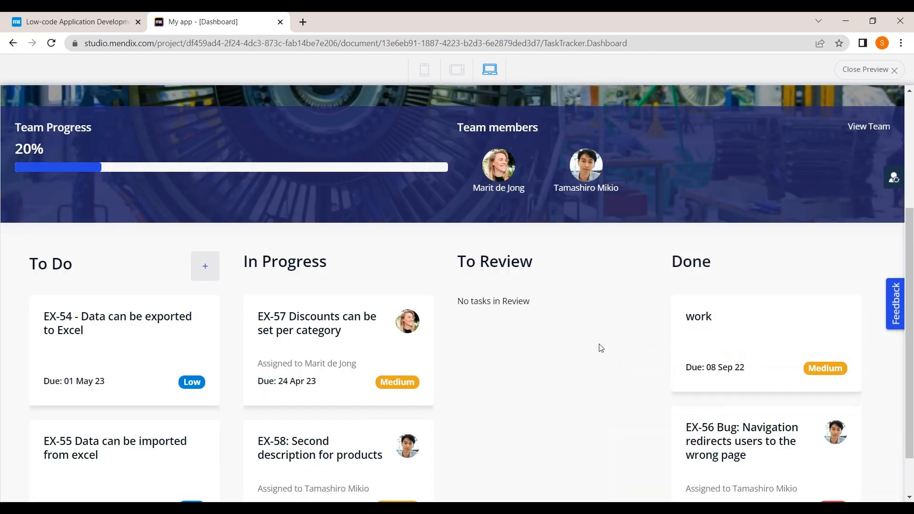
scroll(586, 349, "down", 1)
scroll(586, 350, "up", 3)
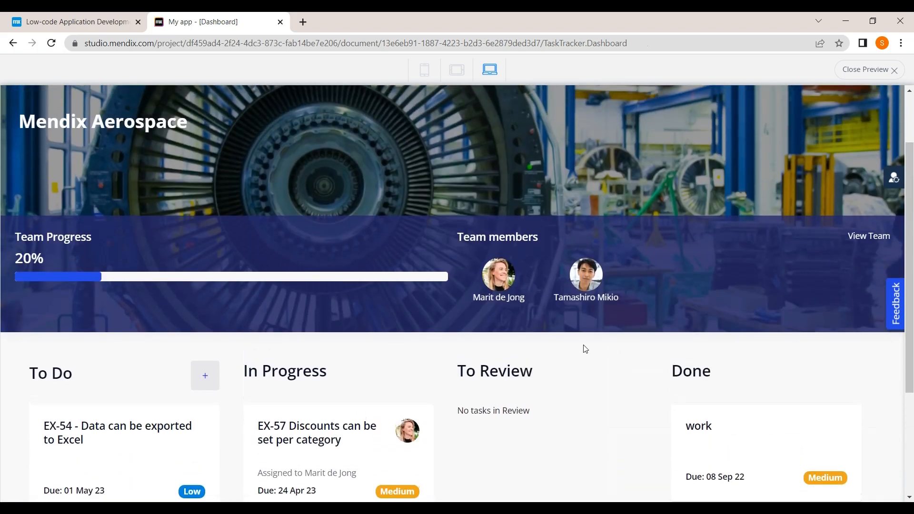
scroll(498, 388, "down", 4)
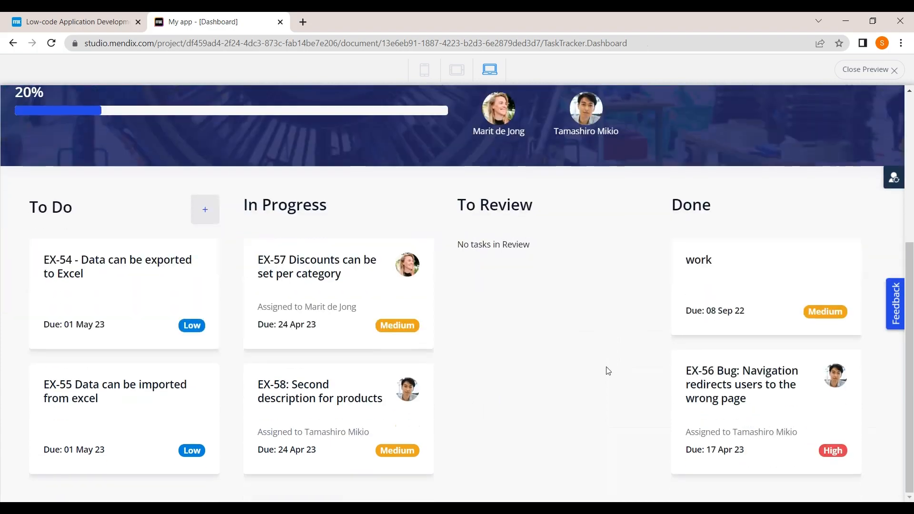
scroll(608, 371, "up", 3)
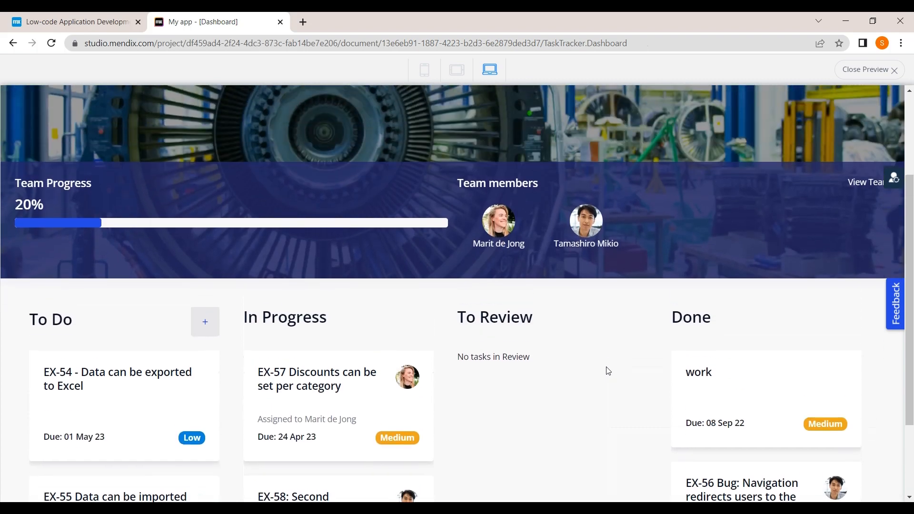
scroll(608, 371, "up", 2)
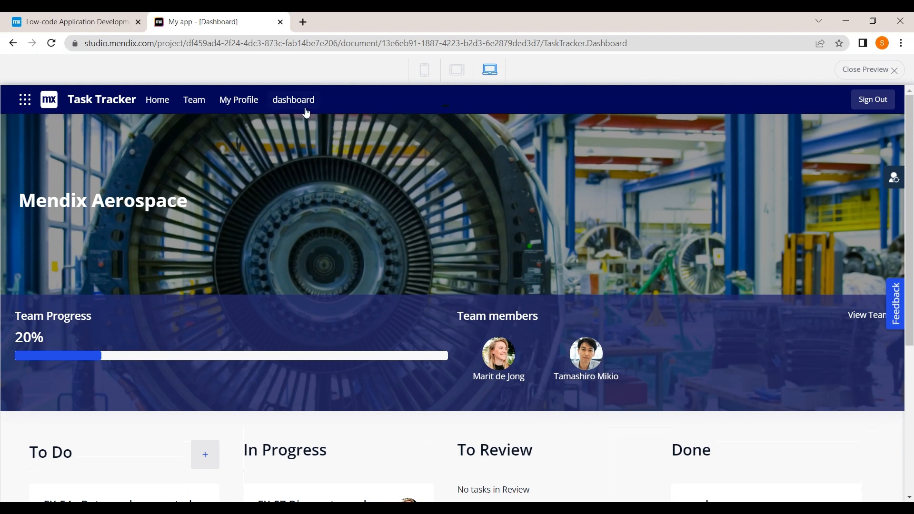
Step: View the dashboard's Achieved entries, return Home, and close the preview
left_click(306, 111)
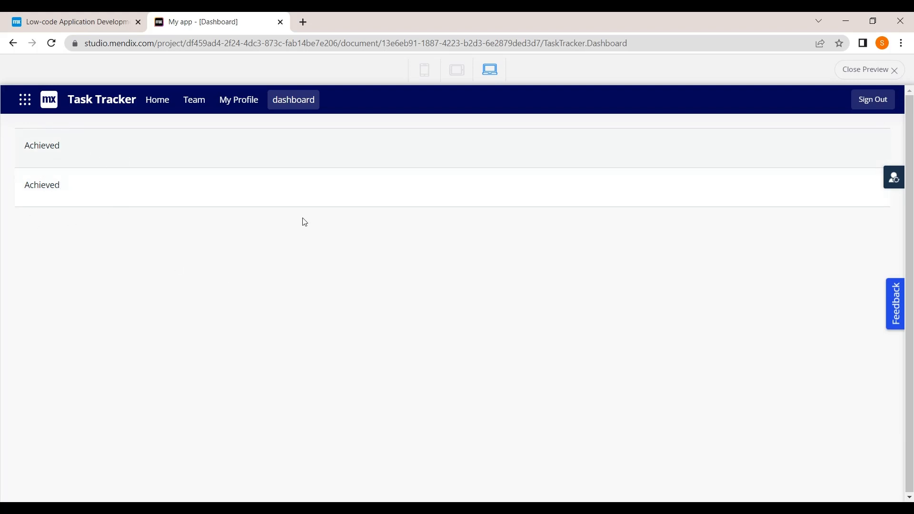
left_click(168, 106)
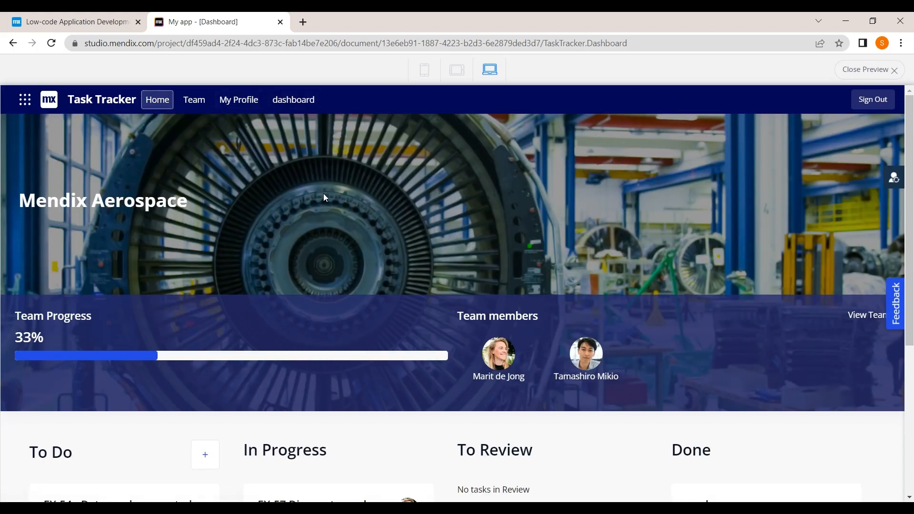
left_click(869, 70)
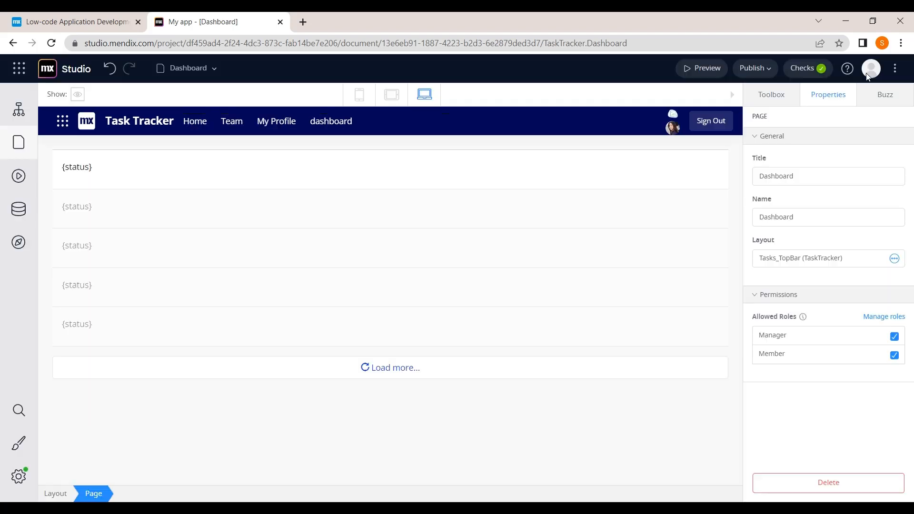
Step: Publish the app and reload the Studio page
left_click(767, 70)
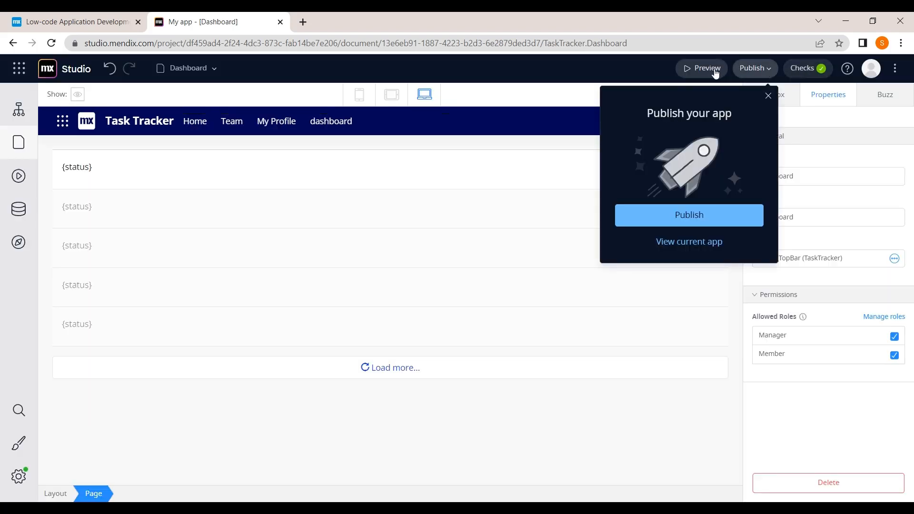
left_click(703, 213)
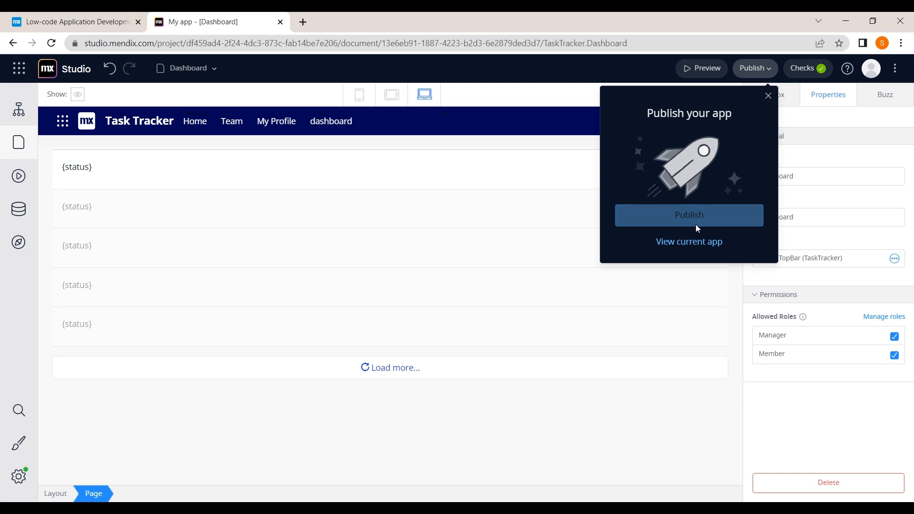
left_click(695, 224)
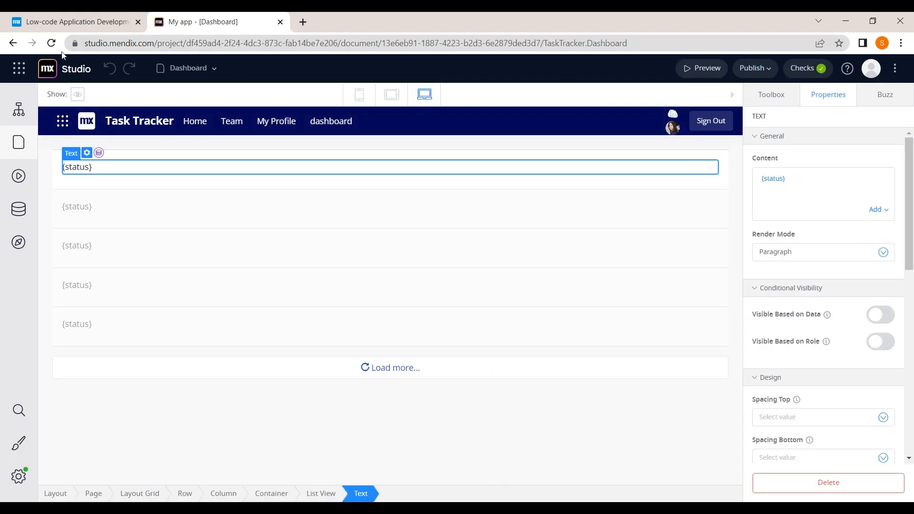
left_click(55, 48)
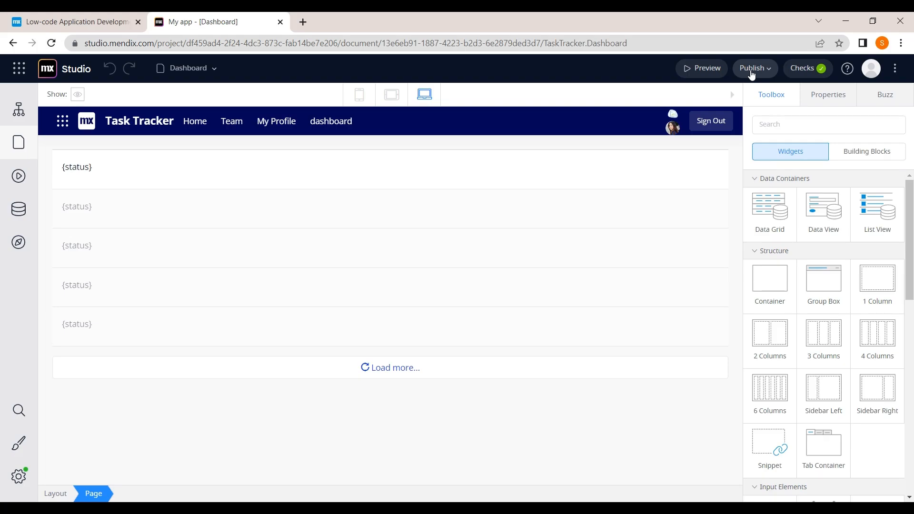
Step: Show the published app's address and open that link in a new tab
left_click(752, 71)
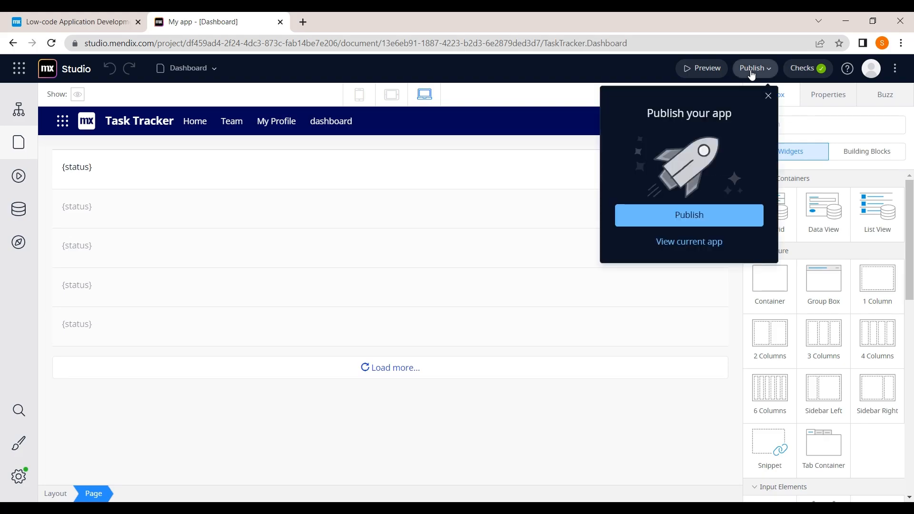
left_click(688, 243)
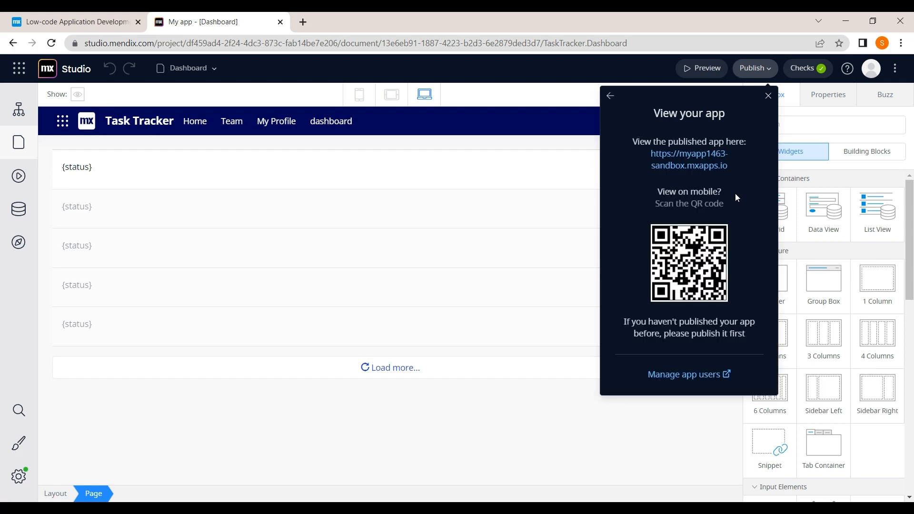
right_click(705, 164)
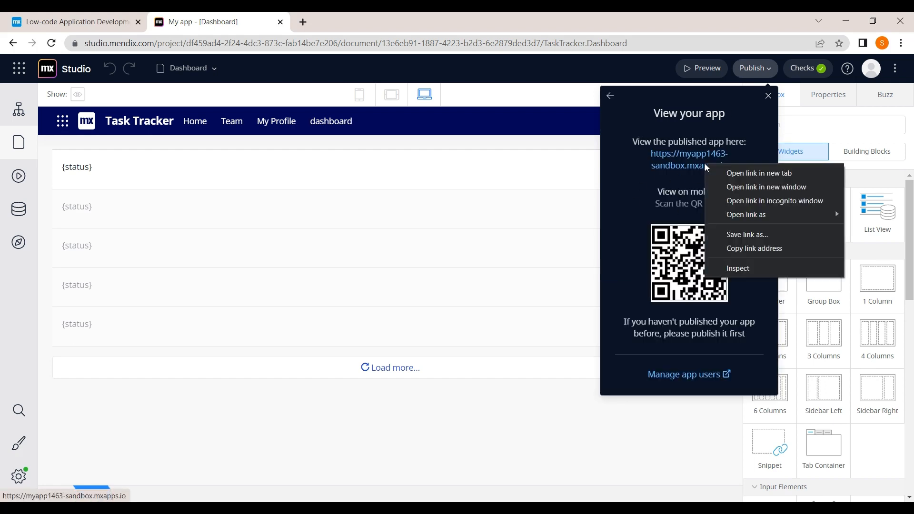
left_click(721, 173)
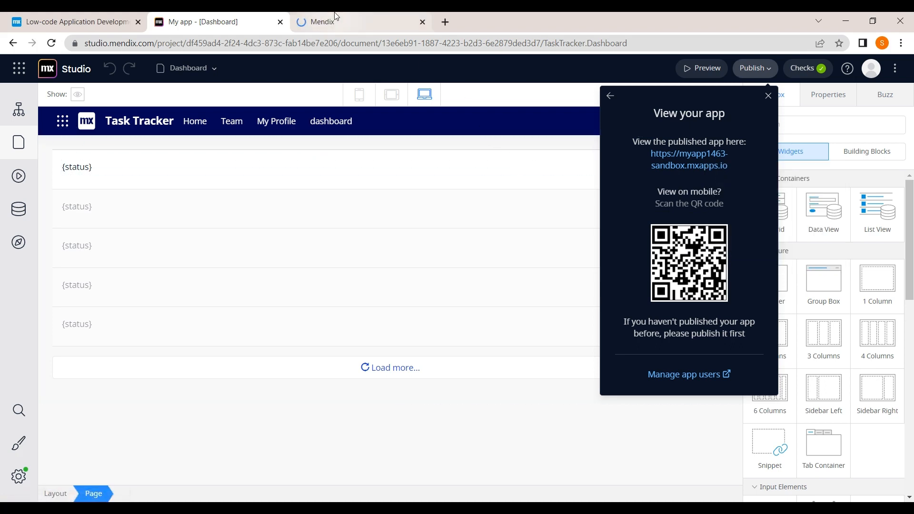
Step: Load the published Task Tracker, approve its account access, then return to the Studio tab
left_click(317, 15)
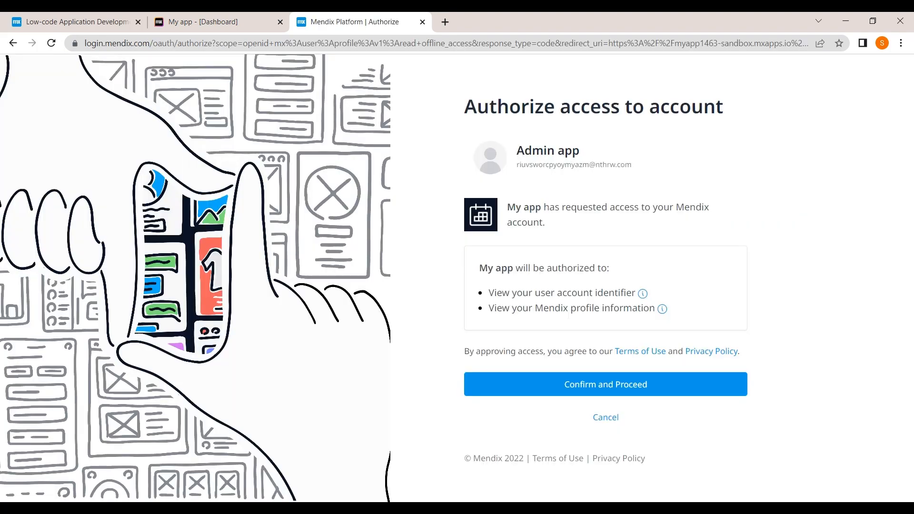
left_click(556, 395)
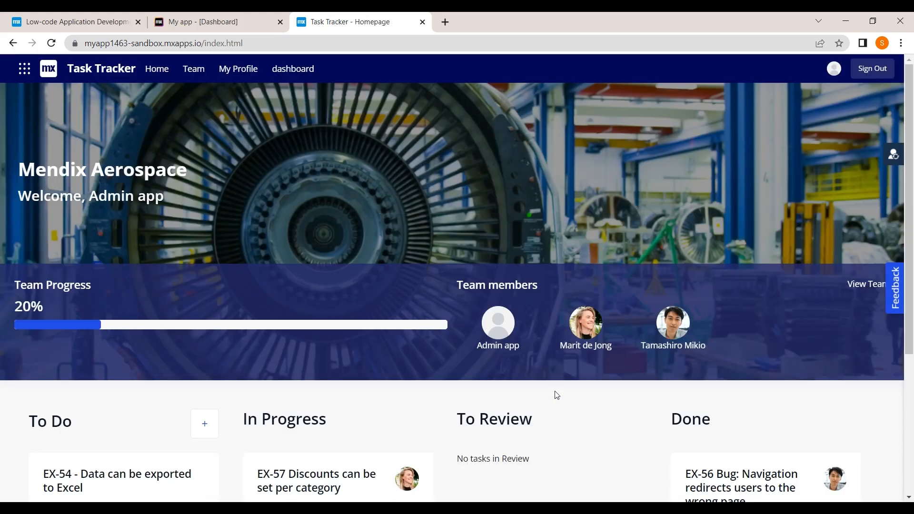
scroll(470, 322, "down", 4)
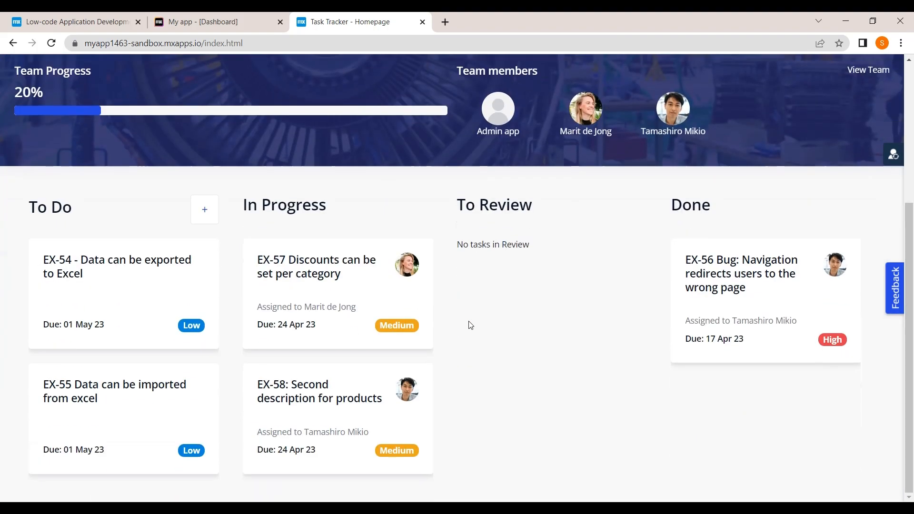
scroll(419, 107, "up", 4)
scroll(419, 107, "down", 4)
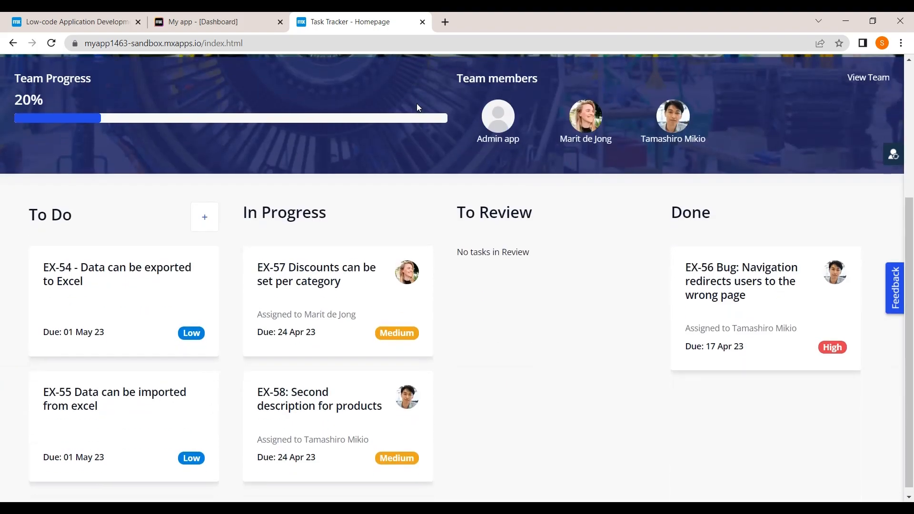
left_click(223, 16)
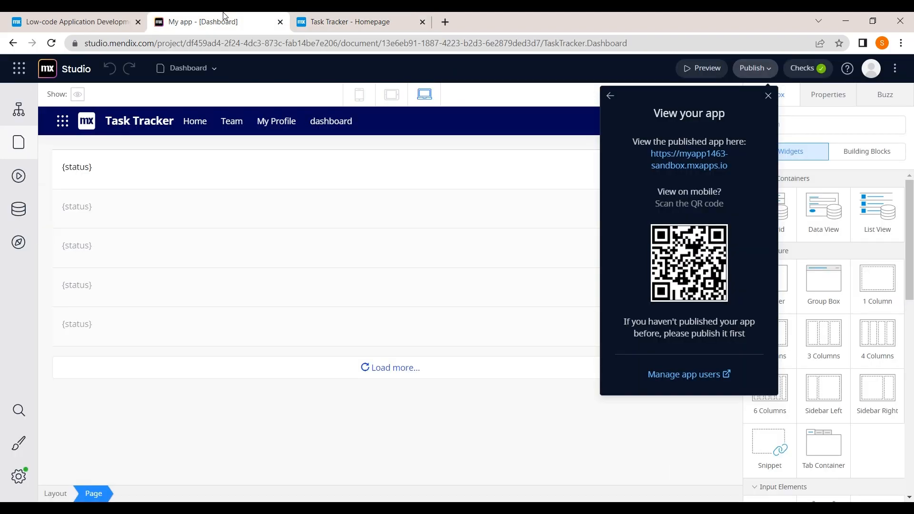
Step: Via Mendix Home, open My app's Environments page showing version 0.0.3 on Mendix Cloud EU
left_click(19, 69)
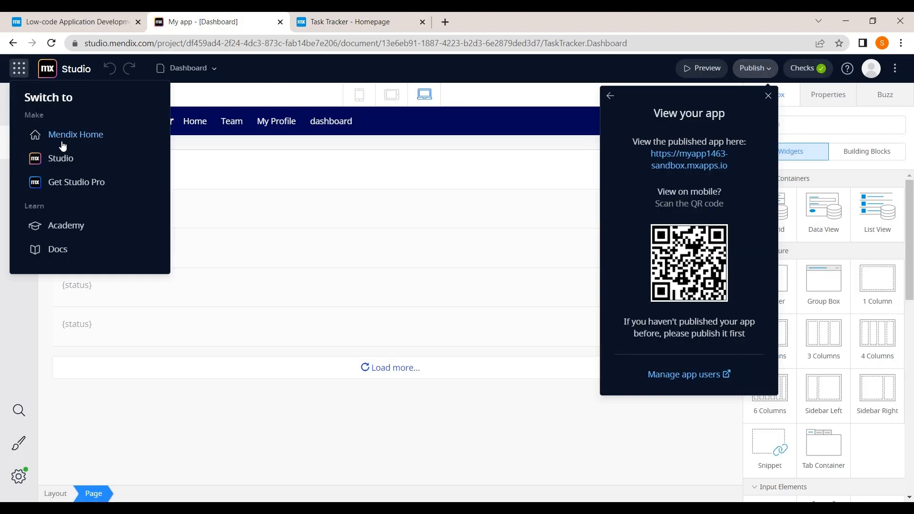
left_click(86, 148)
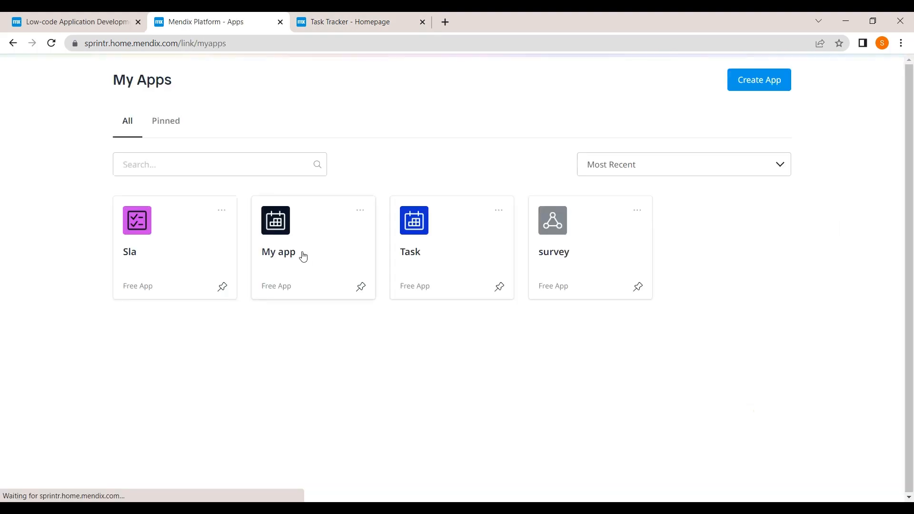
left_click(184, 259)
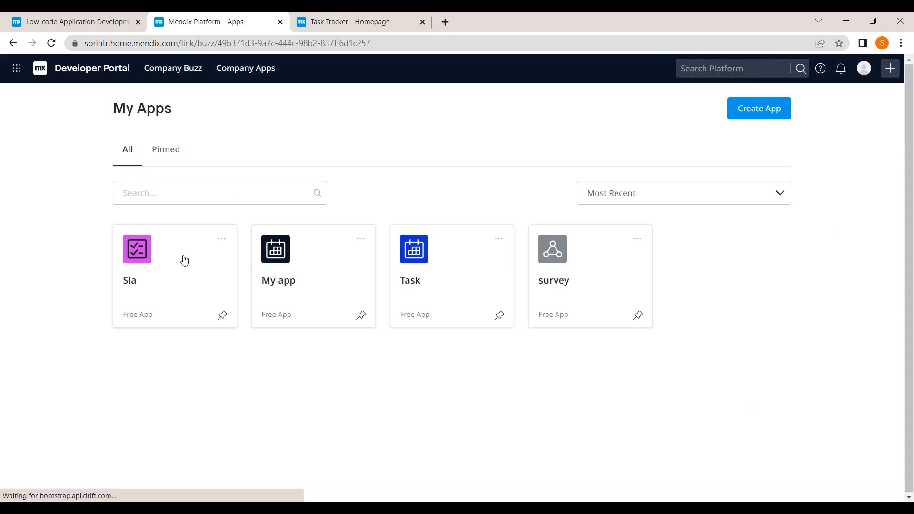
left_click(13, 42)
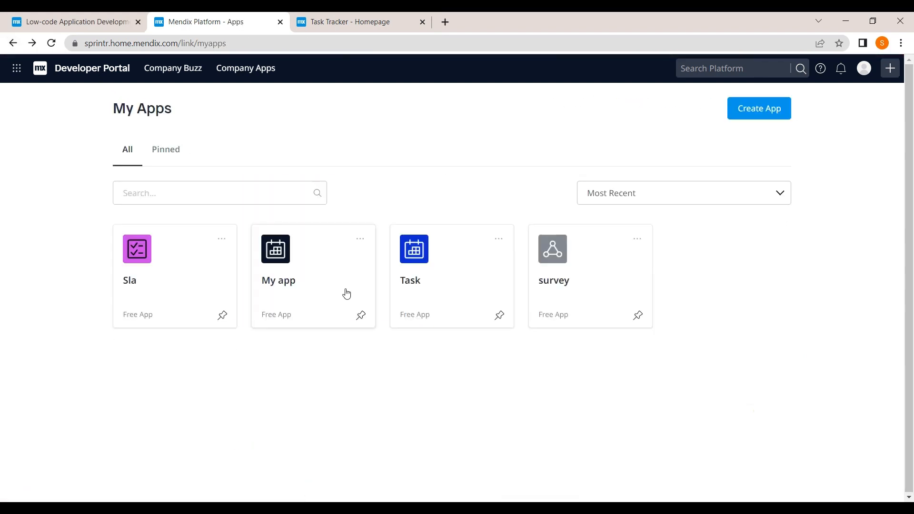
left_click(347, 294)
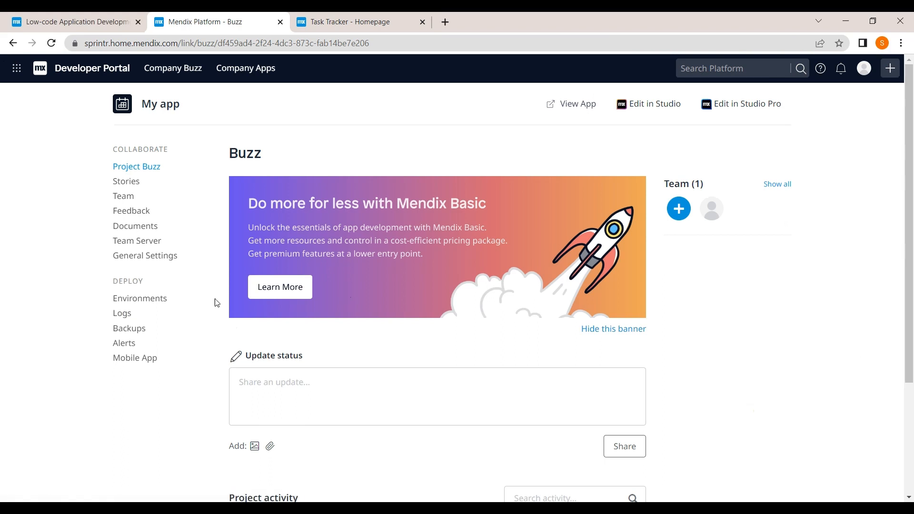
left_click(140, 300)
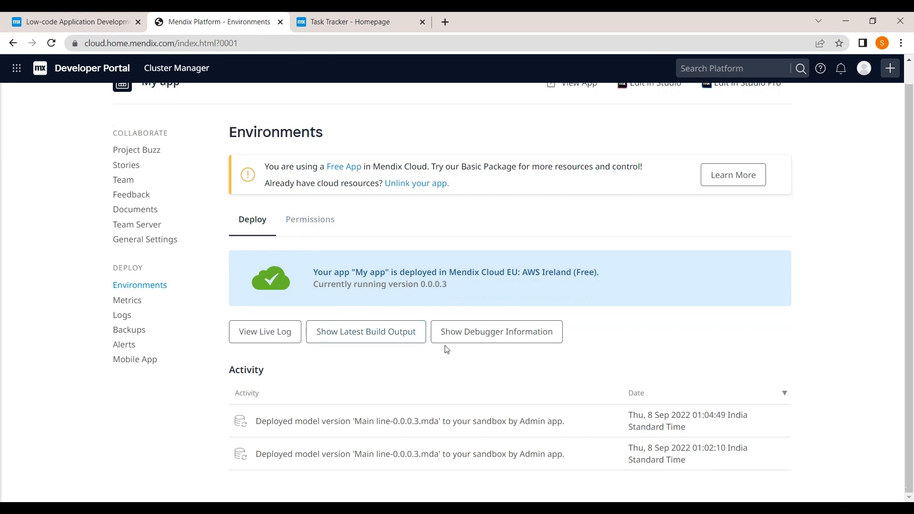
Step: Check who holds permissions on the environment, then go back to the running Task Tracker app
left_click(293, 229)
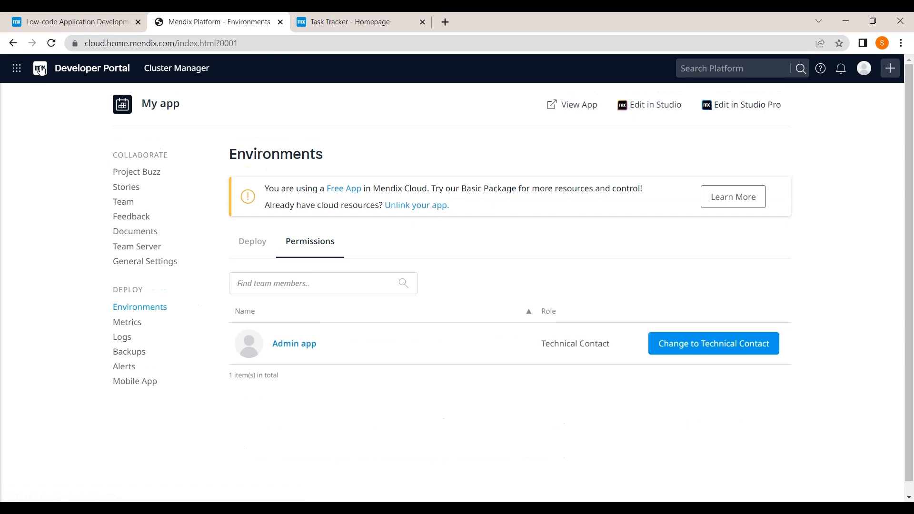
left_click(19, 45)
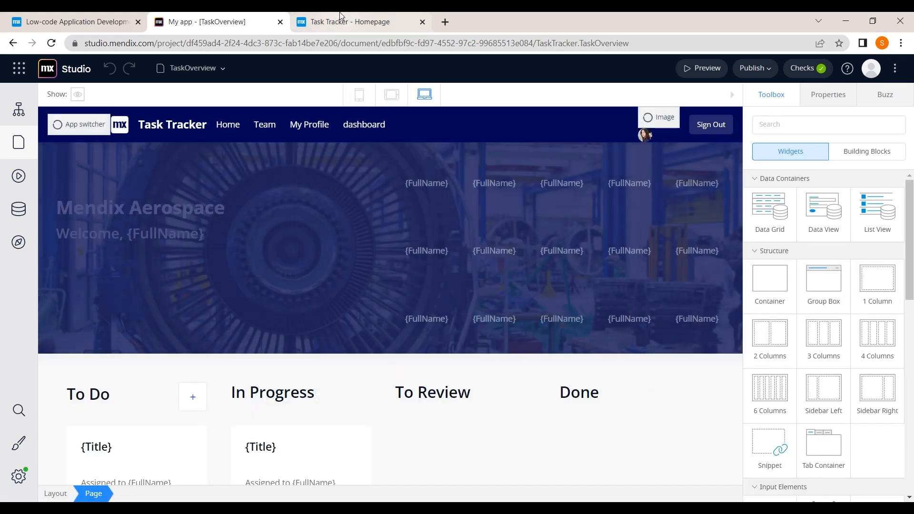
left_click(362, 21)
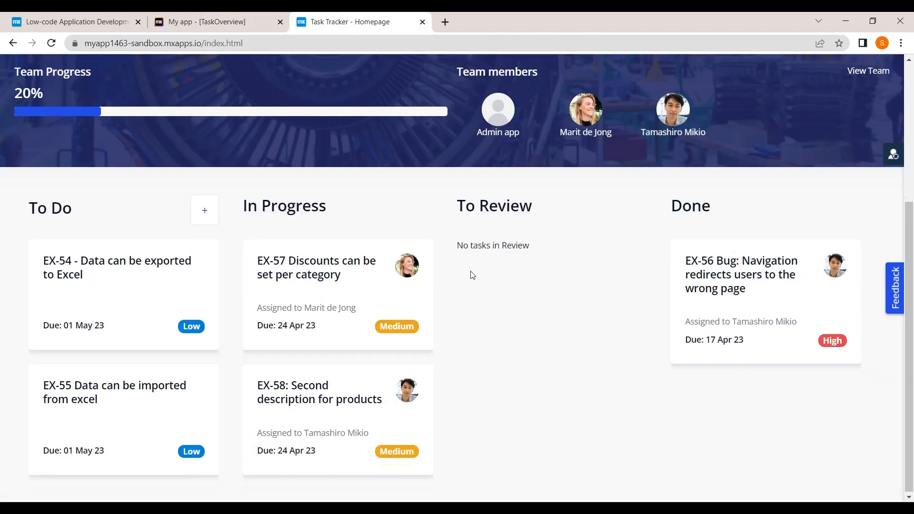
Step: Add a new To Do task titled 'new project' with the description 'project'
scroll(470, 272, "up", 5)
scroll(471, 272, "down", 5)
scroll(472, 275, "up", 5)
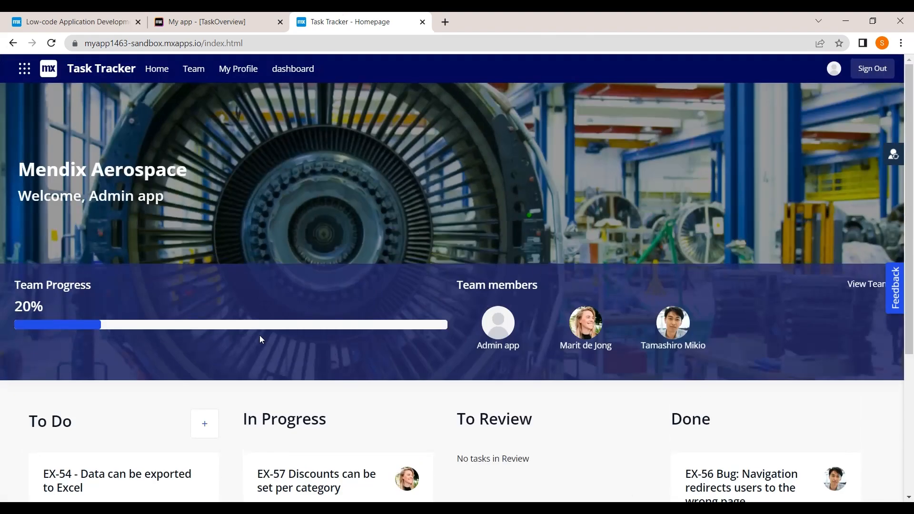
left_click(210, 431)
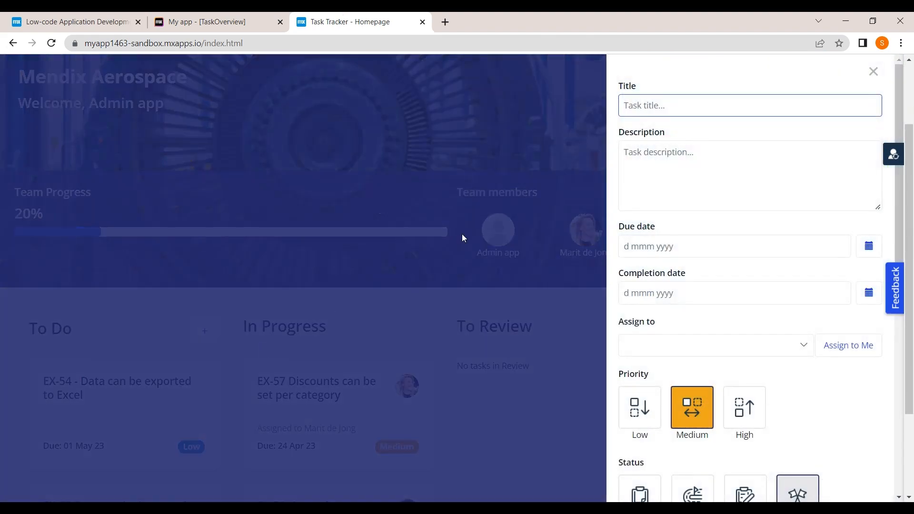
type("t")
key("BackSpace")
type("new project")
left_click(682, 177)
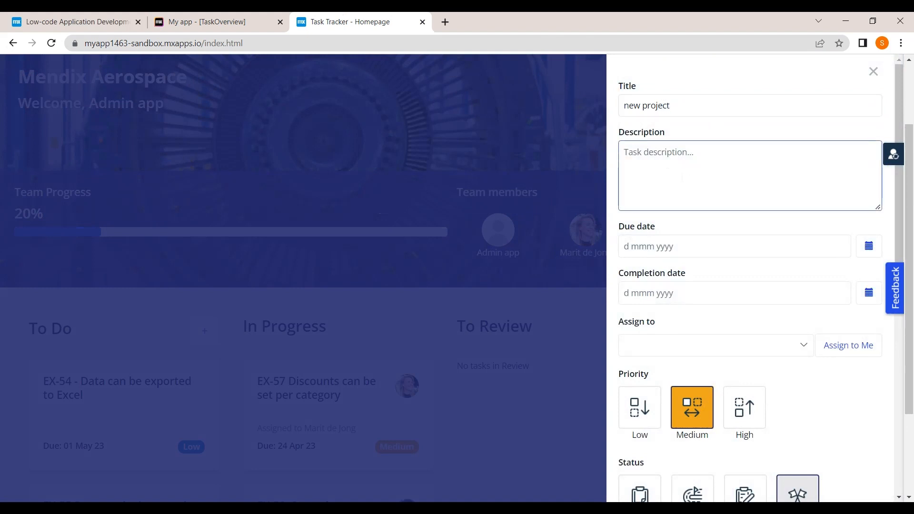
type("prpj")
key("Num_Lock")
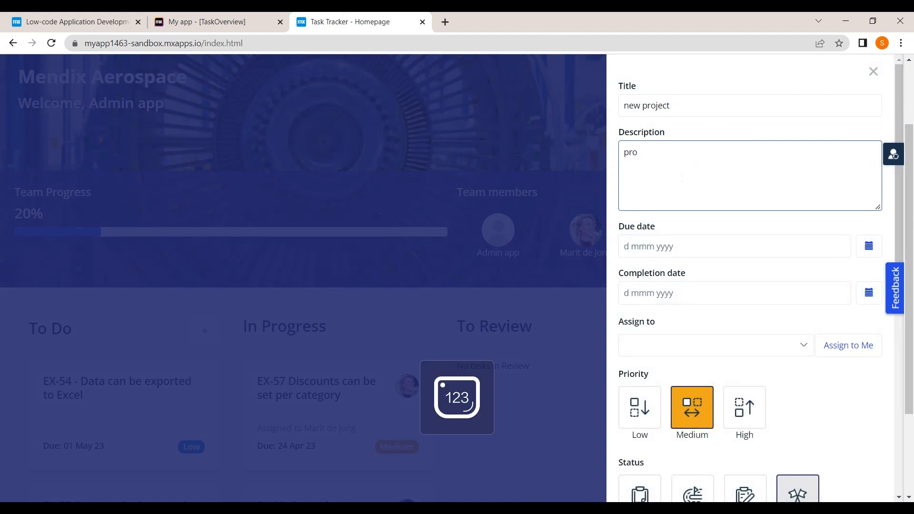
type("ect")
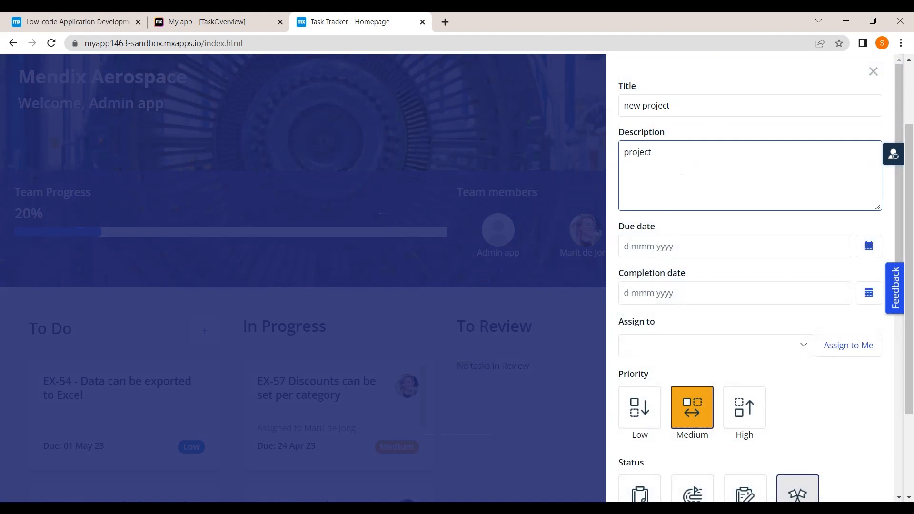
Step: Set the task's due date to 10 Sep 2022 and completion date to 16 Sep 2022
key("Tab")
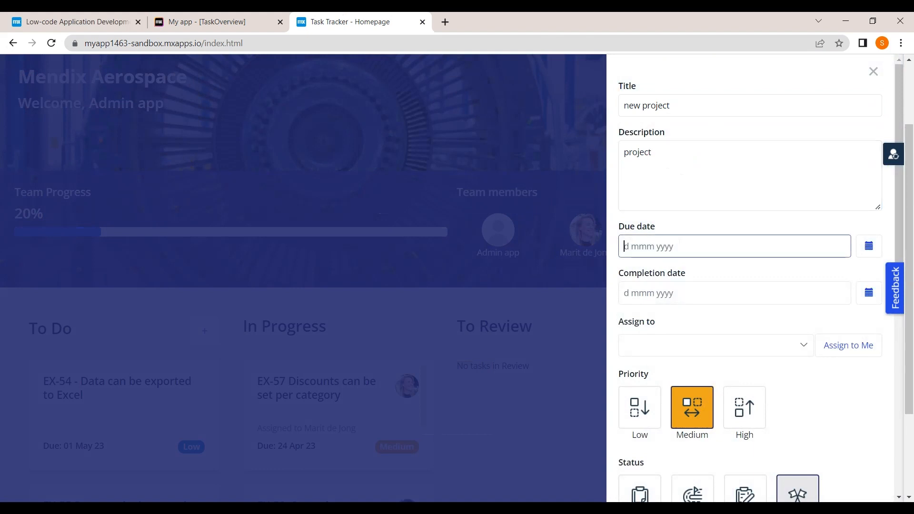
left_click(879, 253)
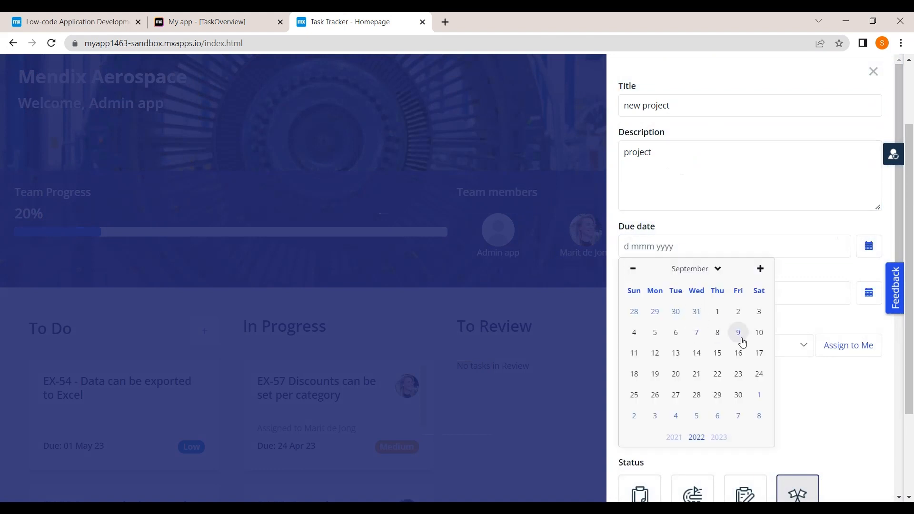
left_click(760, 332)
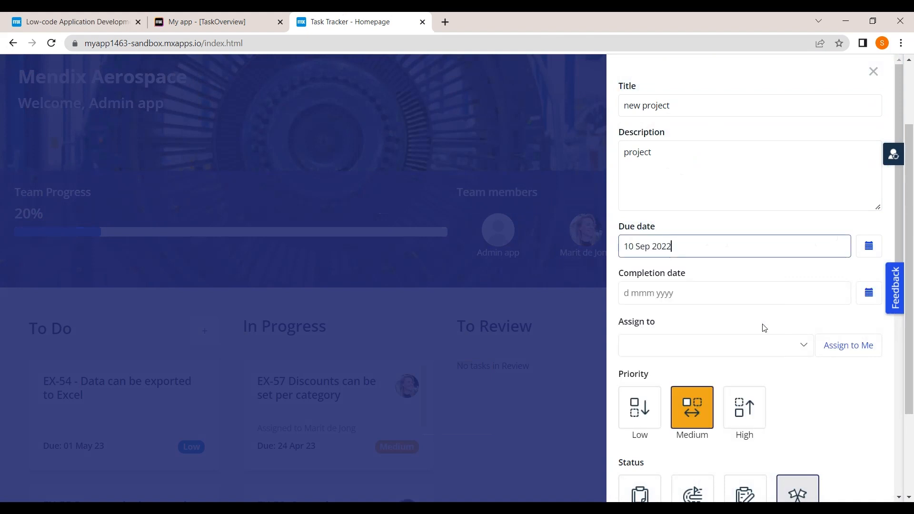
left_click(859, 299)
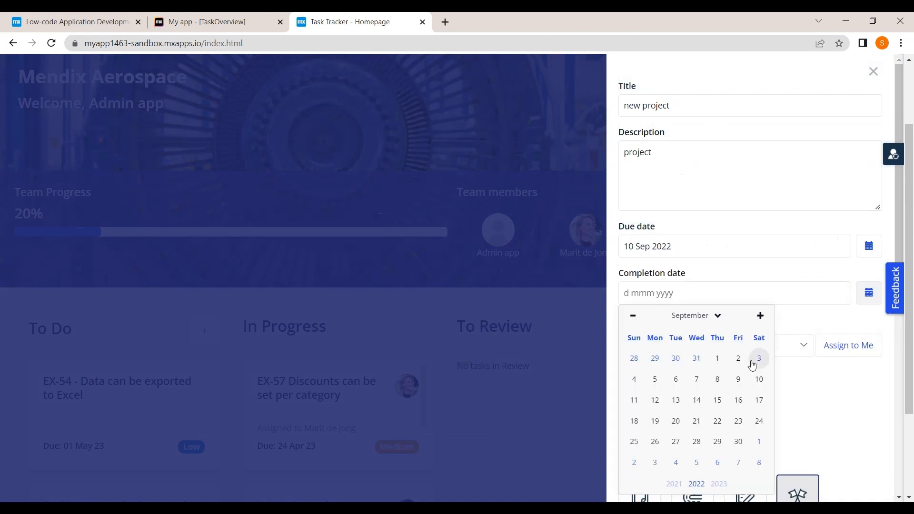
left_click(737, 400)
Step: Assign the task to yourself, keep it Done, and save it
scroll(735, 316, "down", 2)
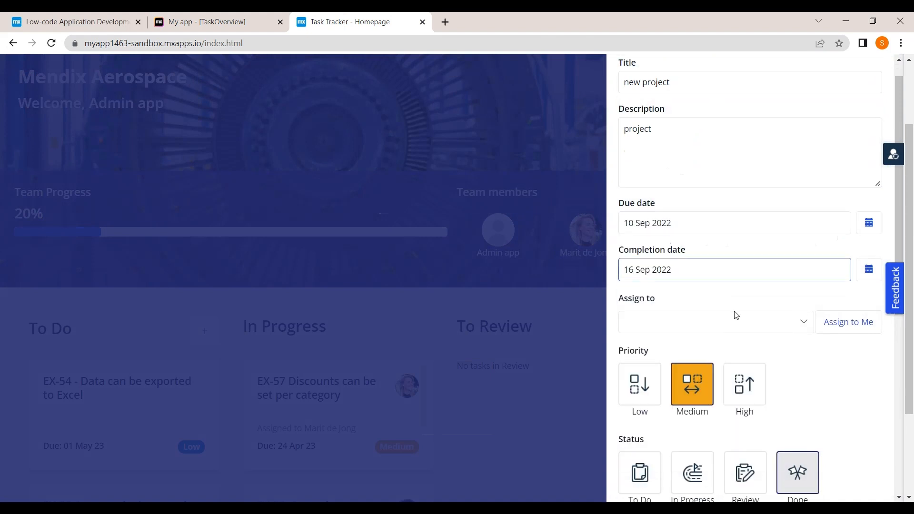
left_click(849, 278)
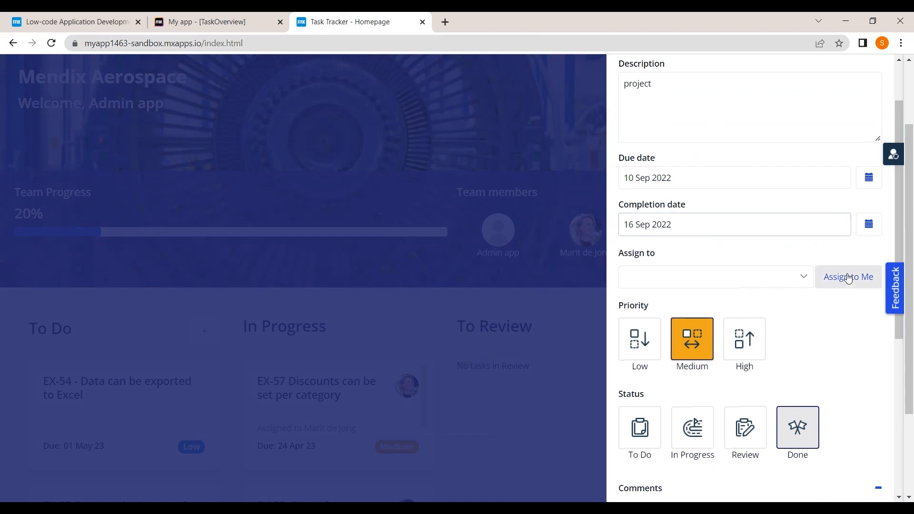
scroll(758, 341, "down", 2)
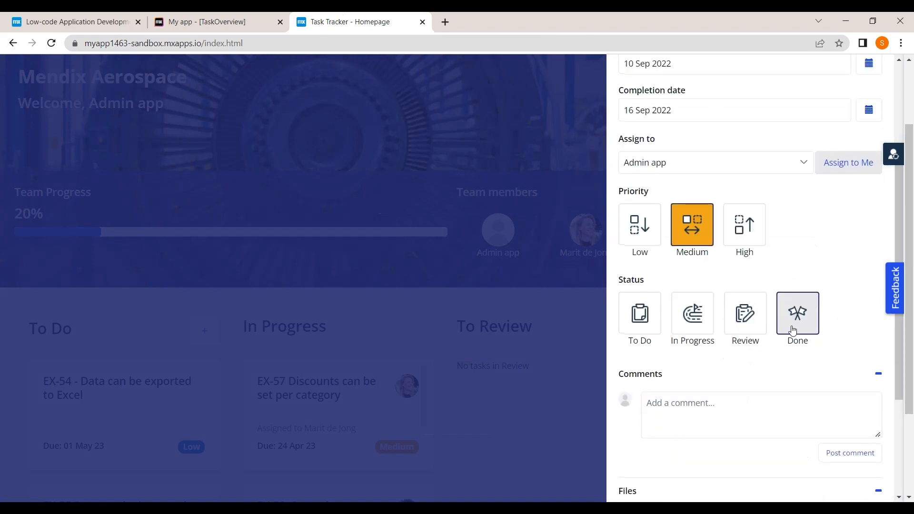
scroll(793, 332, "down", 2)
scroll(746, 408, "down", 1)
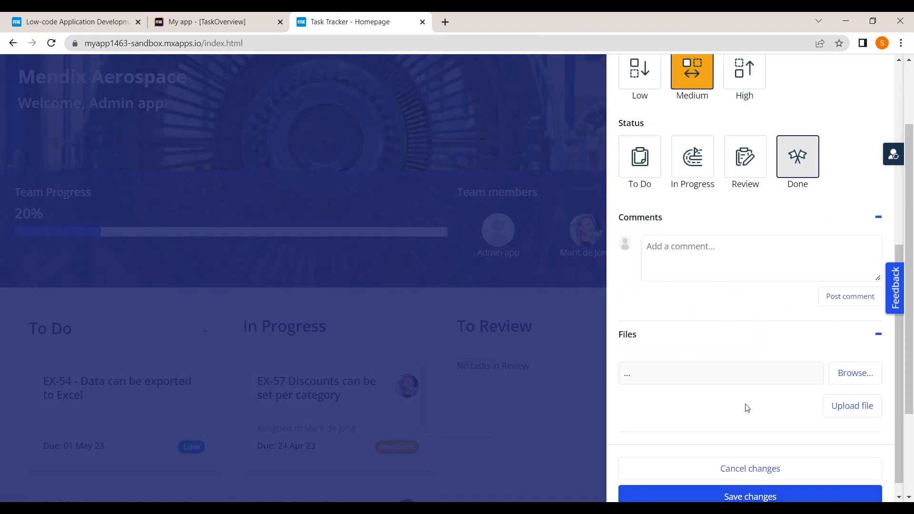
left_click(732, 490)
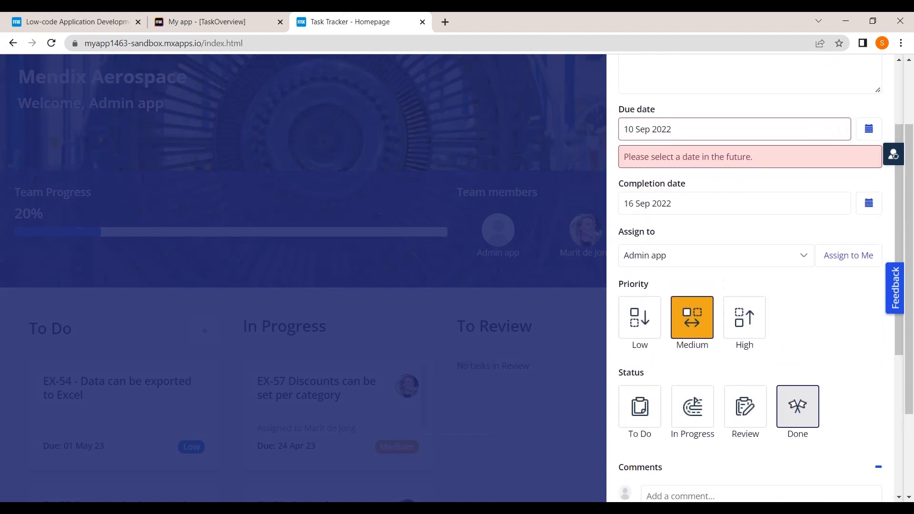
Step: Change the due date to 9 Sep 2022 and the completion date to 8 Sep 2022, then save
left_click(859, 214)
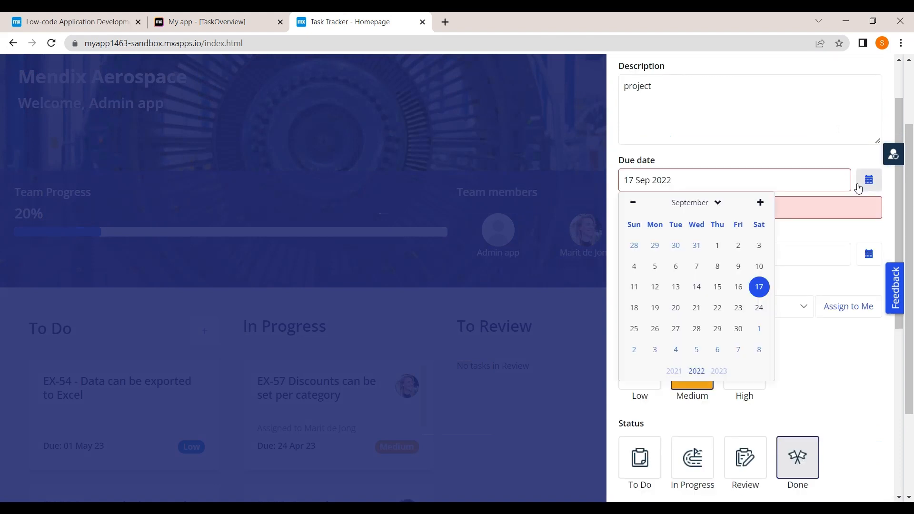
left_click(738, 267)
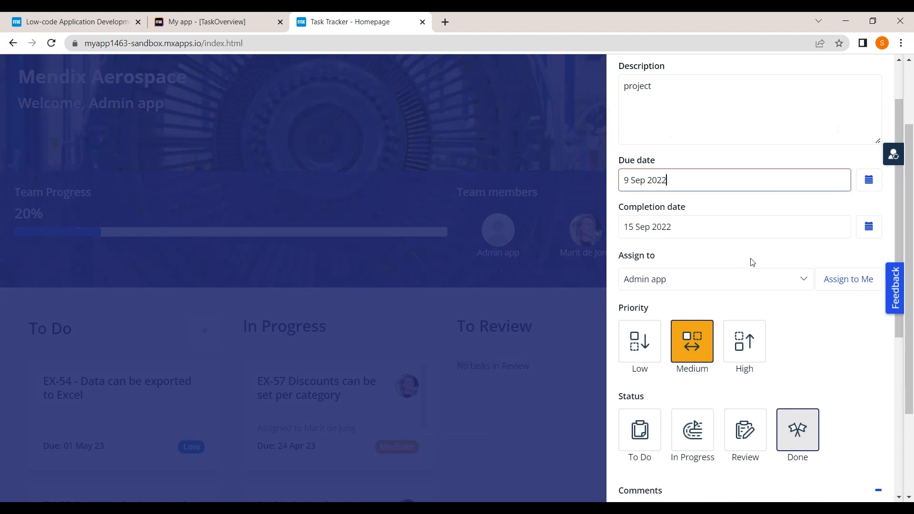
left_click(867, 228)
left_click(718, 315)
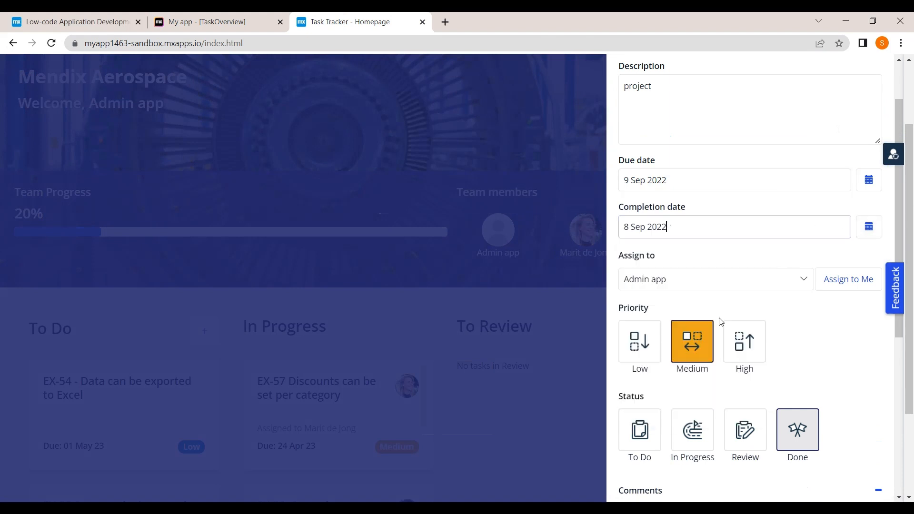
scroll(759, 367, "down", 5)
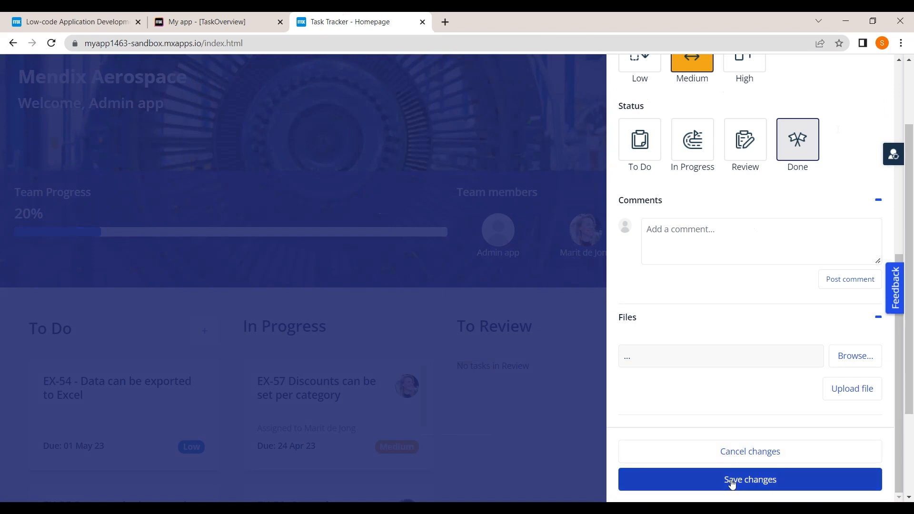
left_click(733, 480)
scroll(756, 363, "down", 2)
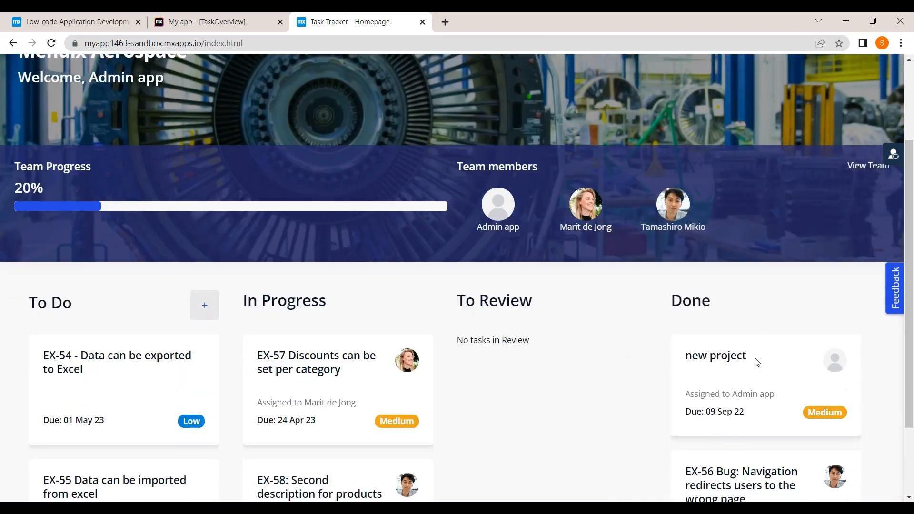
Step: View the dashboard's Achieved entry, then return to the homepage showing 33% Team Progress
scroll(328, 241, "down", 2)
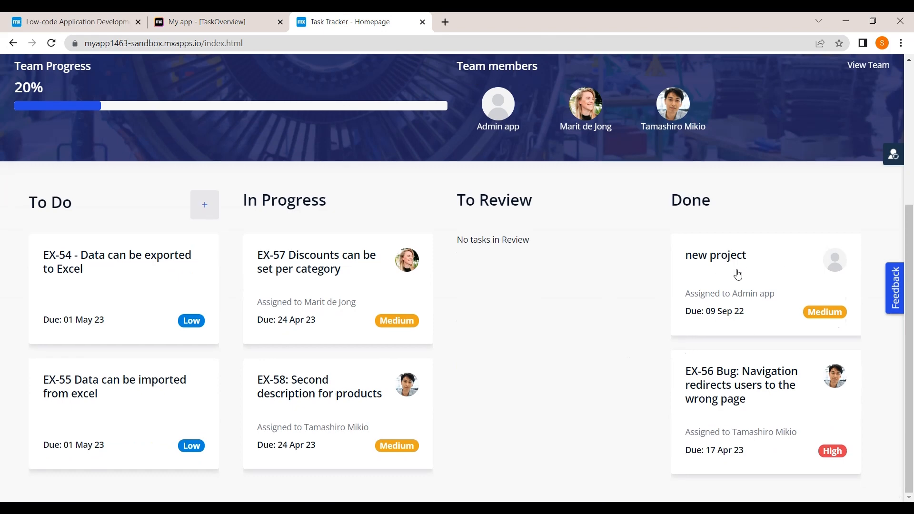
scroll(736, 272, "up", 4)
scroll(647, 226, "up", 1)
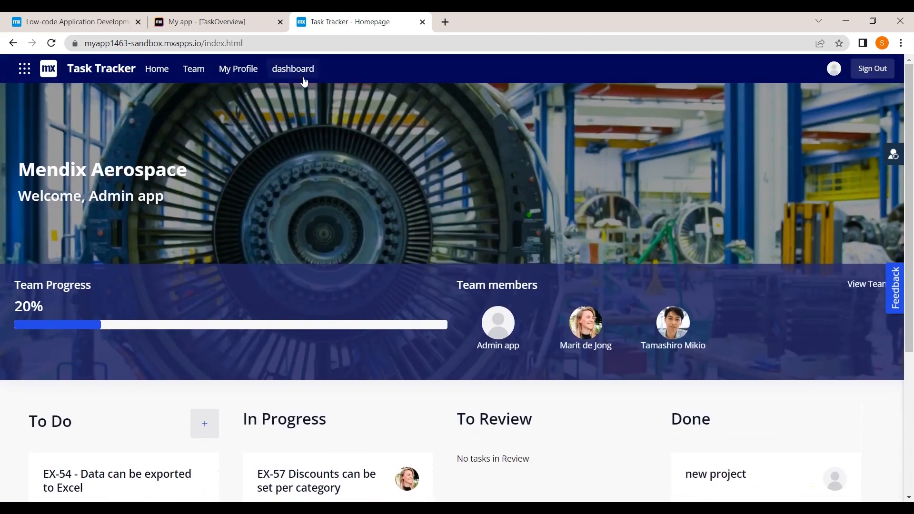
left_click(281, 71)
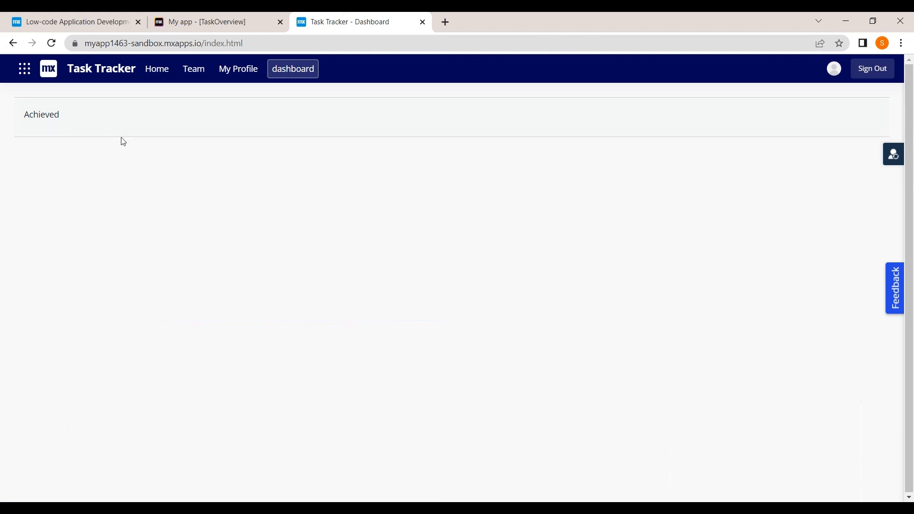
left_click(141, 68)
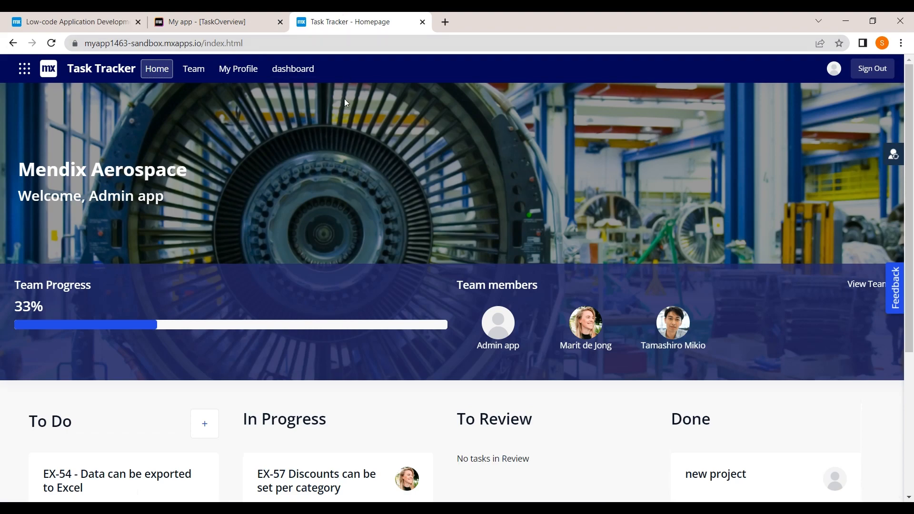
scroll(415, 236, "down", 3)
scroll(416, 235, "up", 3)
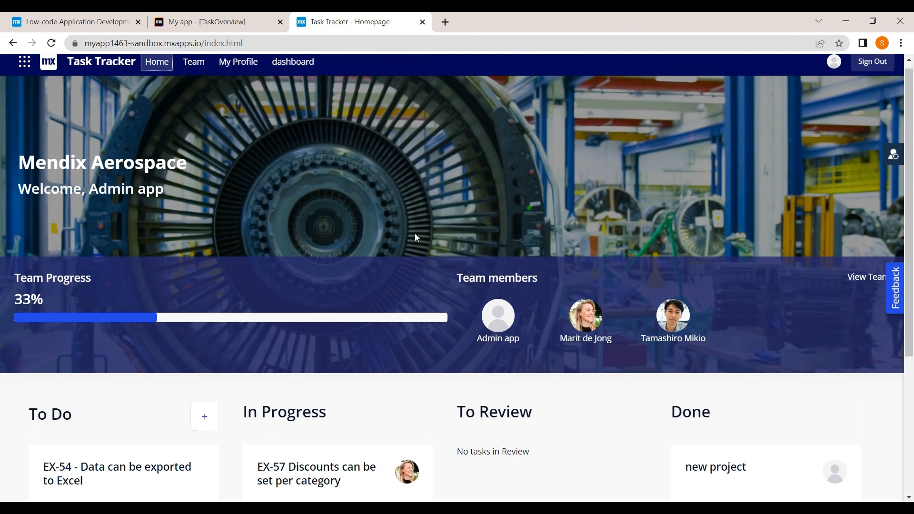
Step: From Studio's Settings, use Manage Users to reach the app's Team member list in the portal
left_click(214, 21)
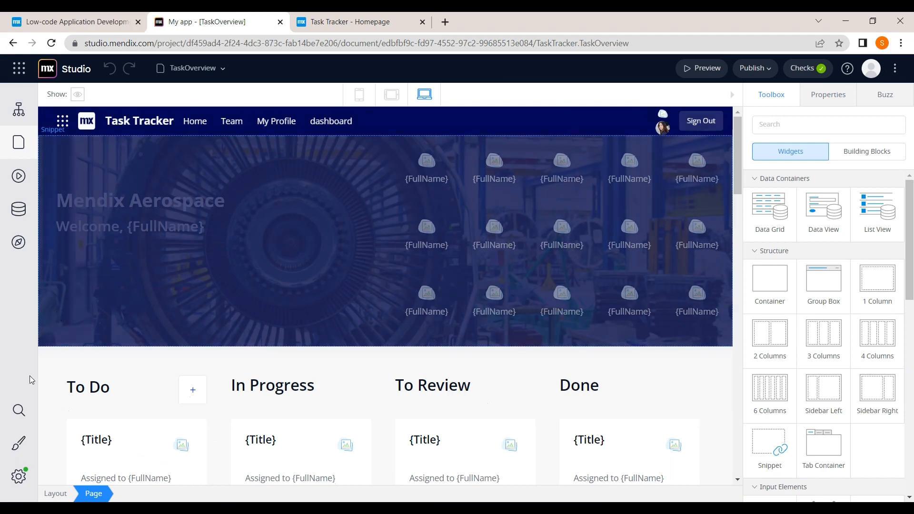
left_click(17, 477)
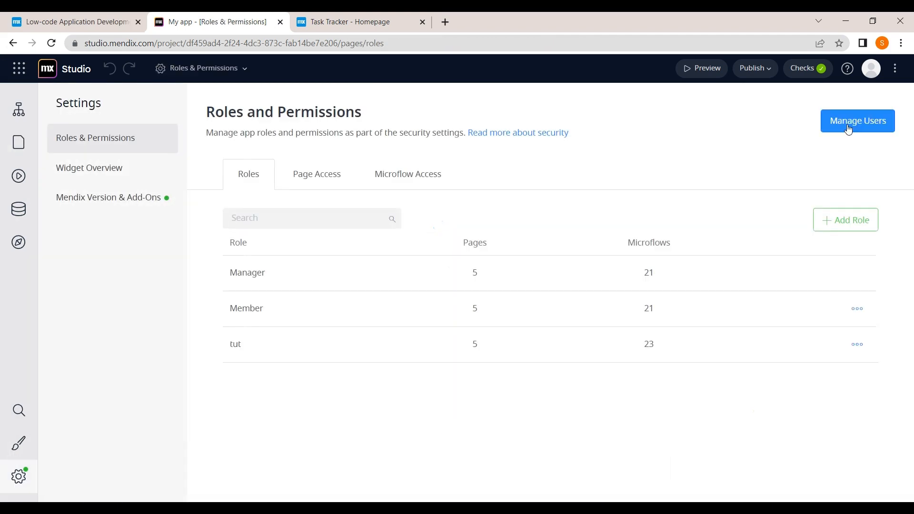
left_click(848, 122)
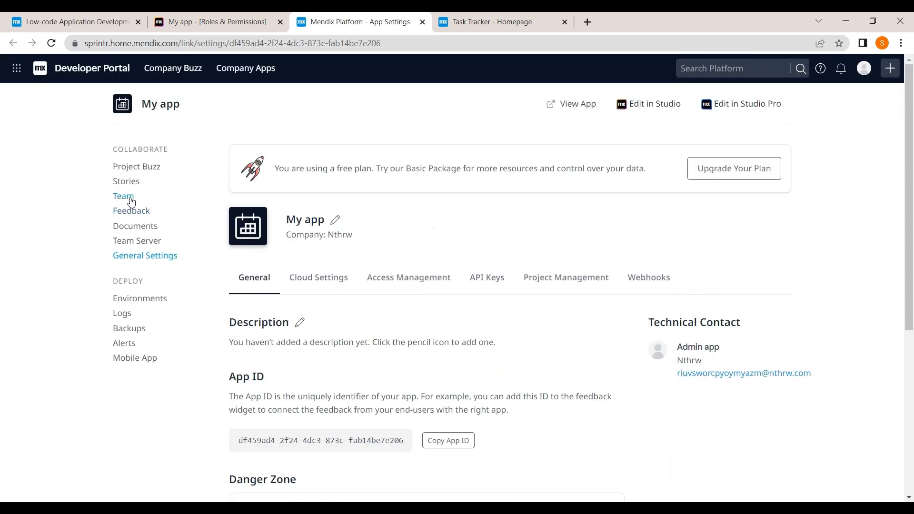
left_click(131, 199)
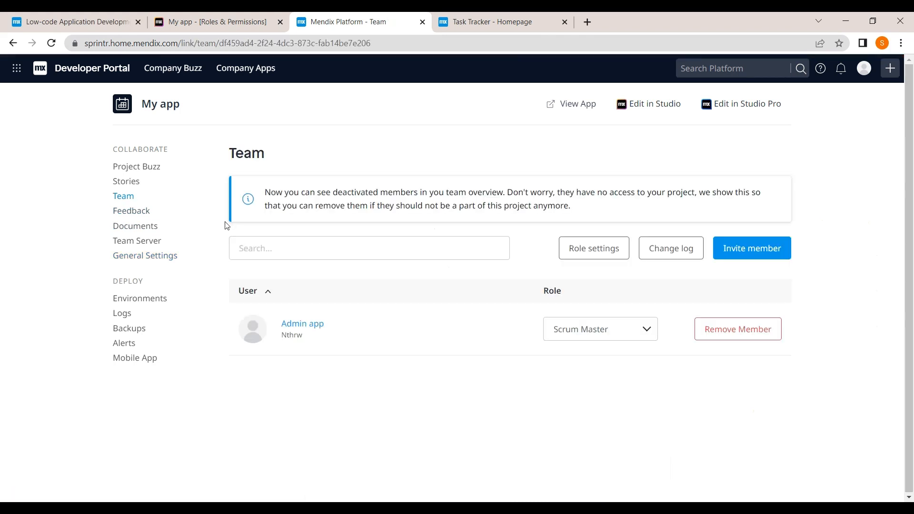
Step: Enter two team members' e-mail addresses in the invite field and add them to the invite list
left_click(734, 260)
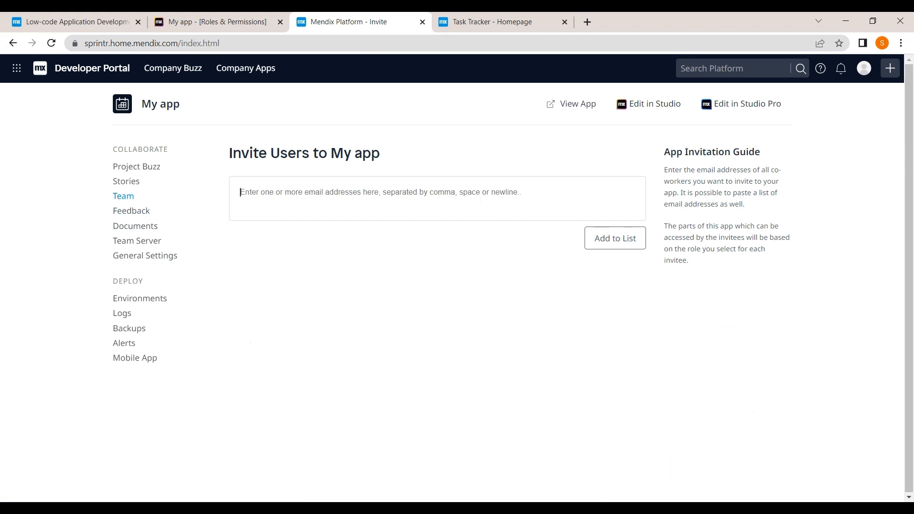
left_click(240, 192)
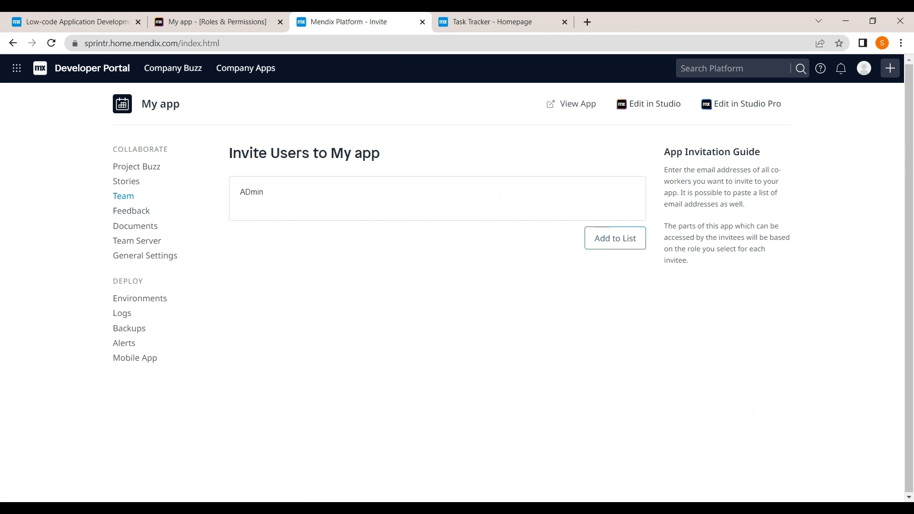
key("Return")
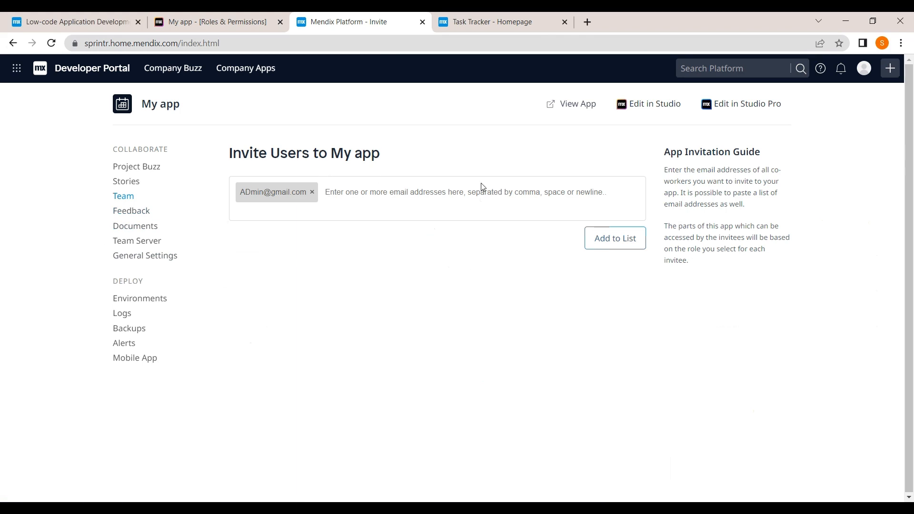
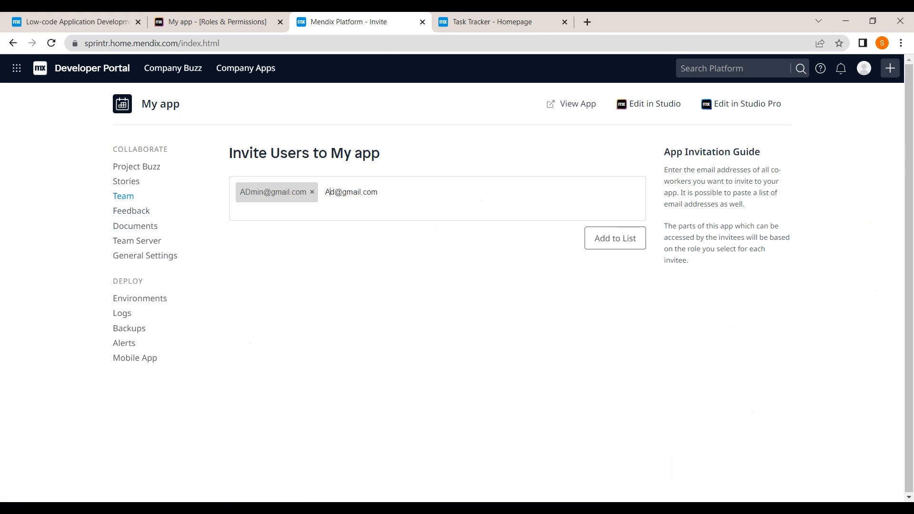
key("Return")
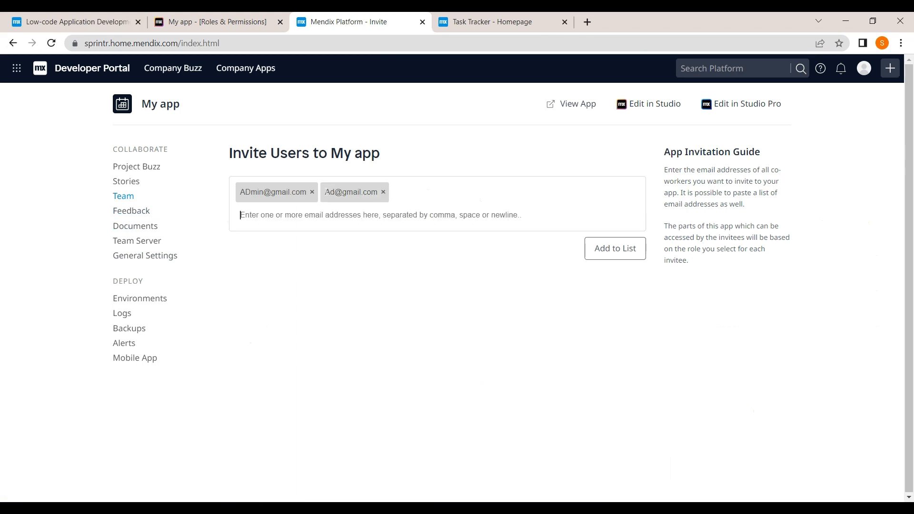
left_click(598, 255)
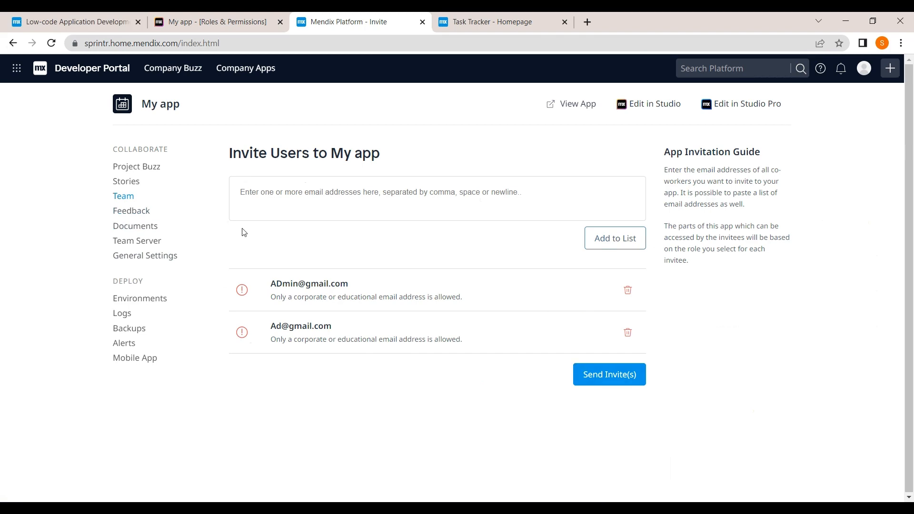
Step: Browse the Team Server revision list, then go back to Team and Studio's Roles and Permissions
left_click(150, 242)
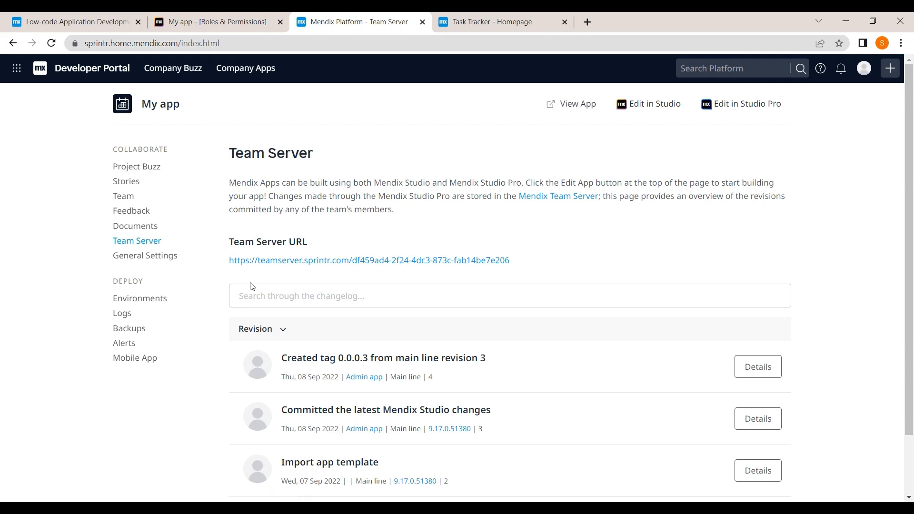
scroll(252, 286, "down", 2)
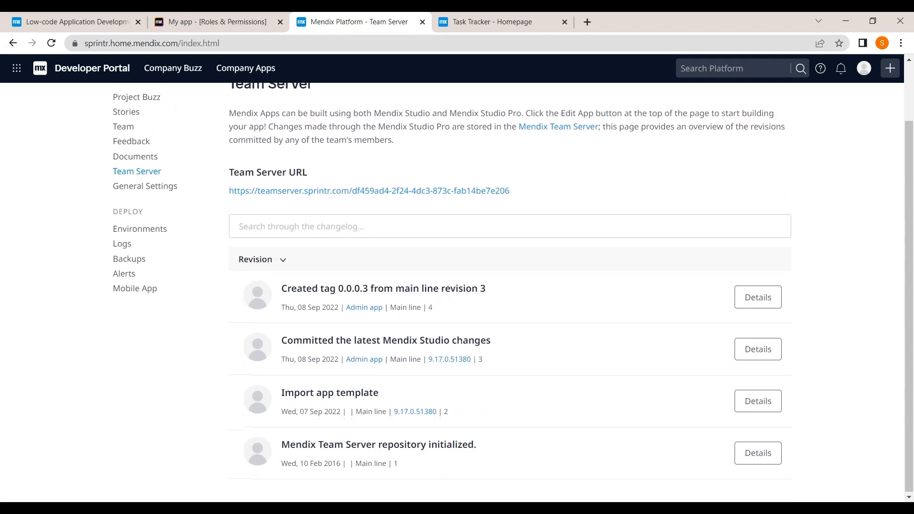
scroll(462, 349, "up", 2)
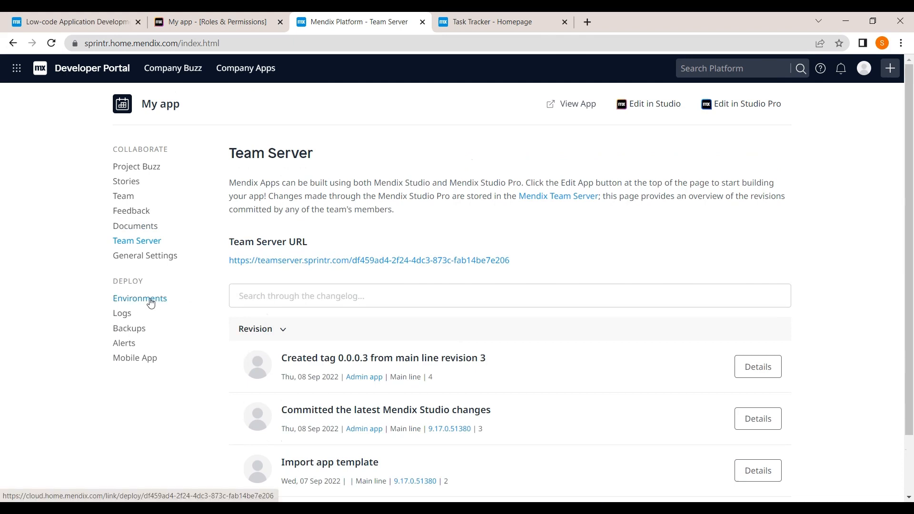
left_click(123, 196)
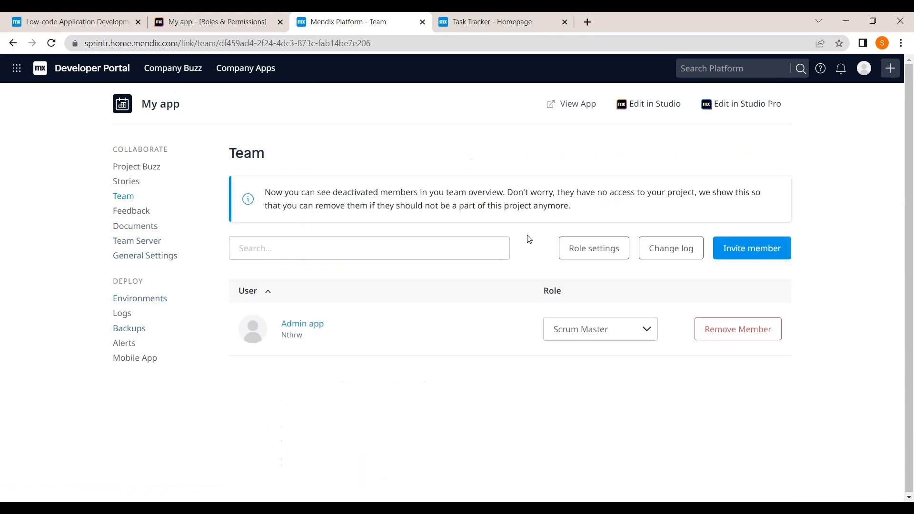
left_click(224, 22)
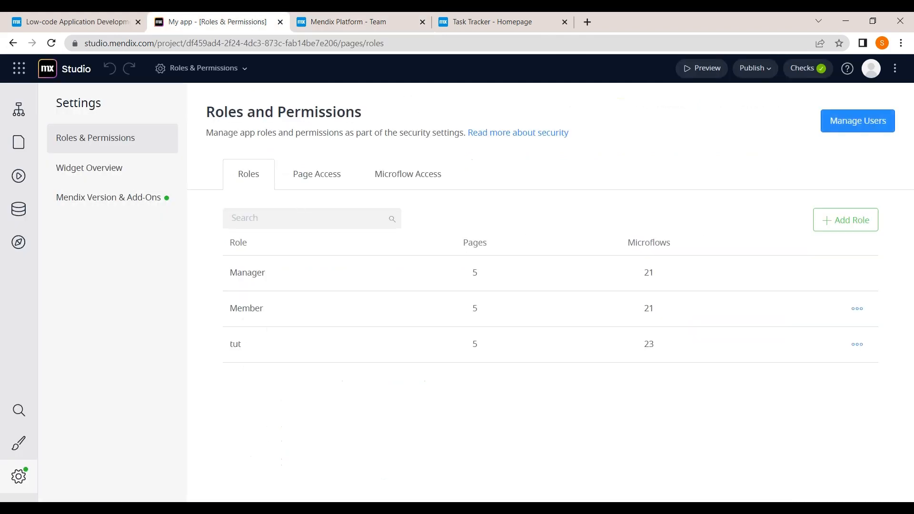